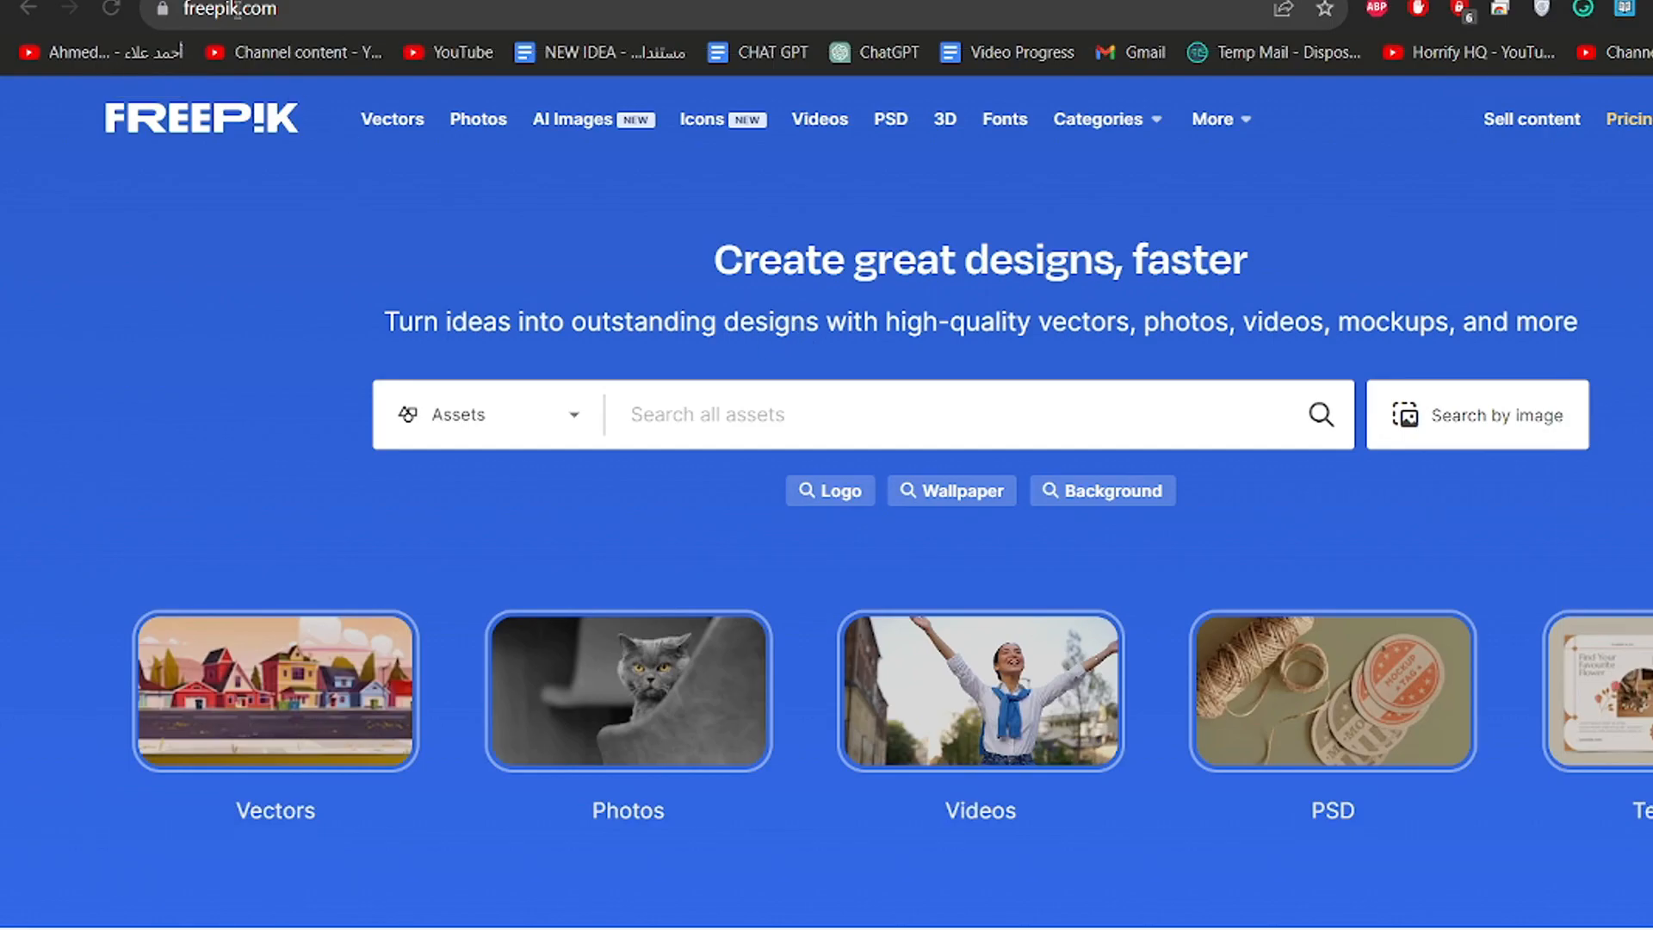
Step: Search freepik.com for restaurant assets, limited to free PSD files
{"action": "left_click", "coordinate": [317, 15]}
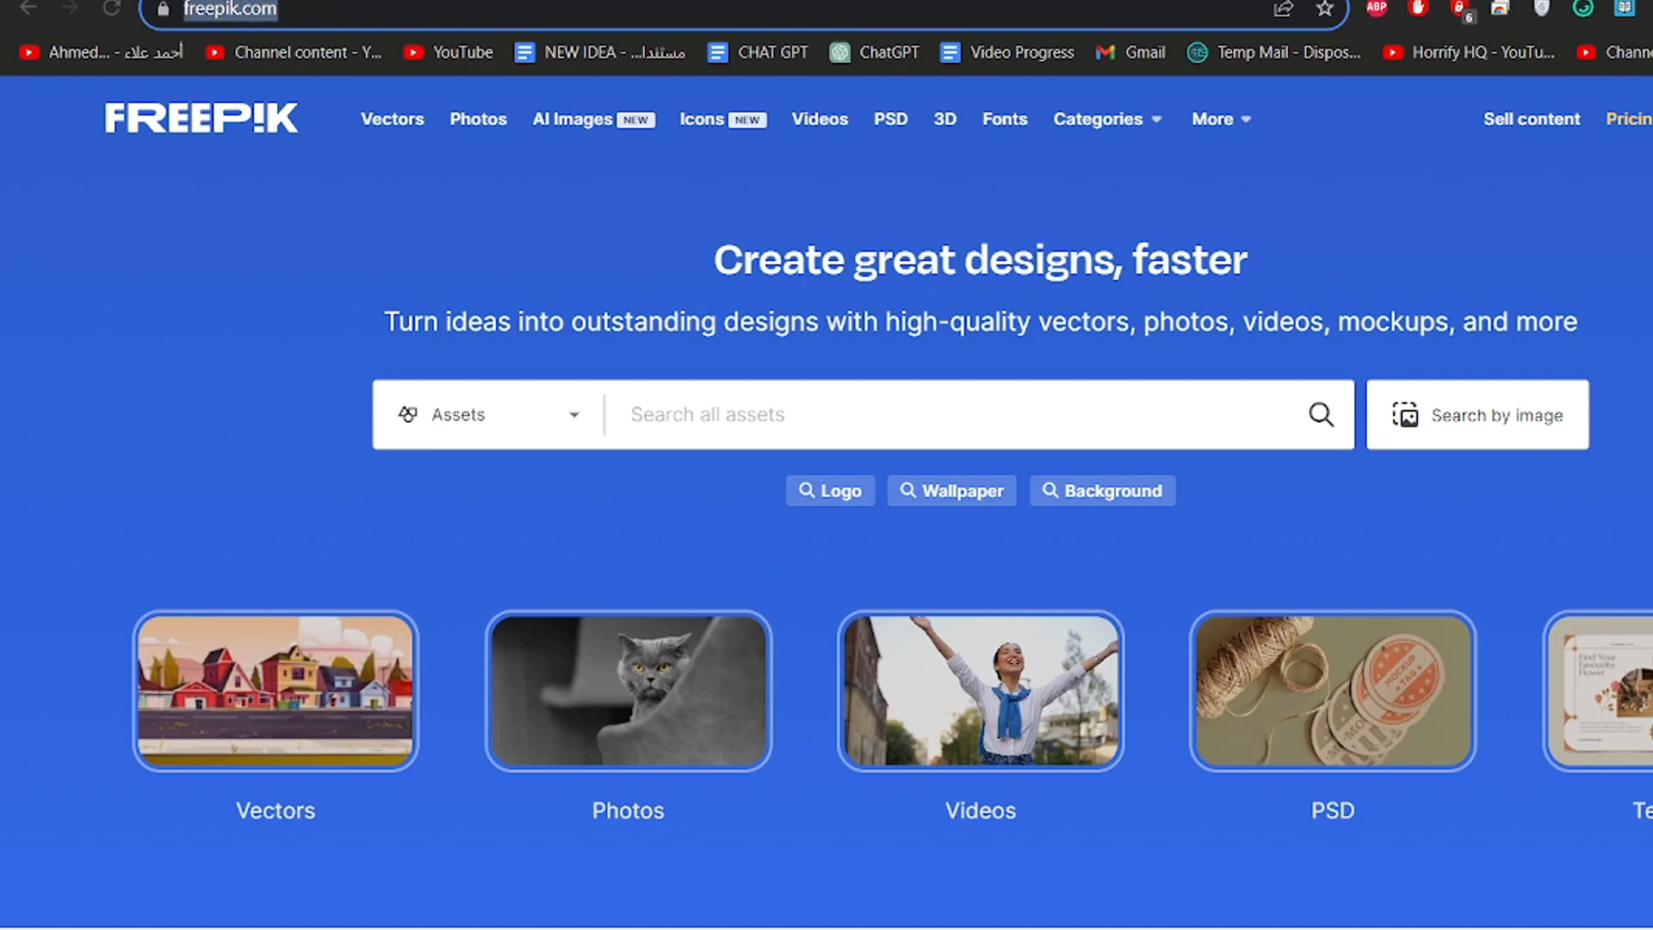
{"action": "left_click", "coordinate": [199, 138]}
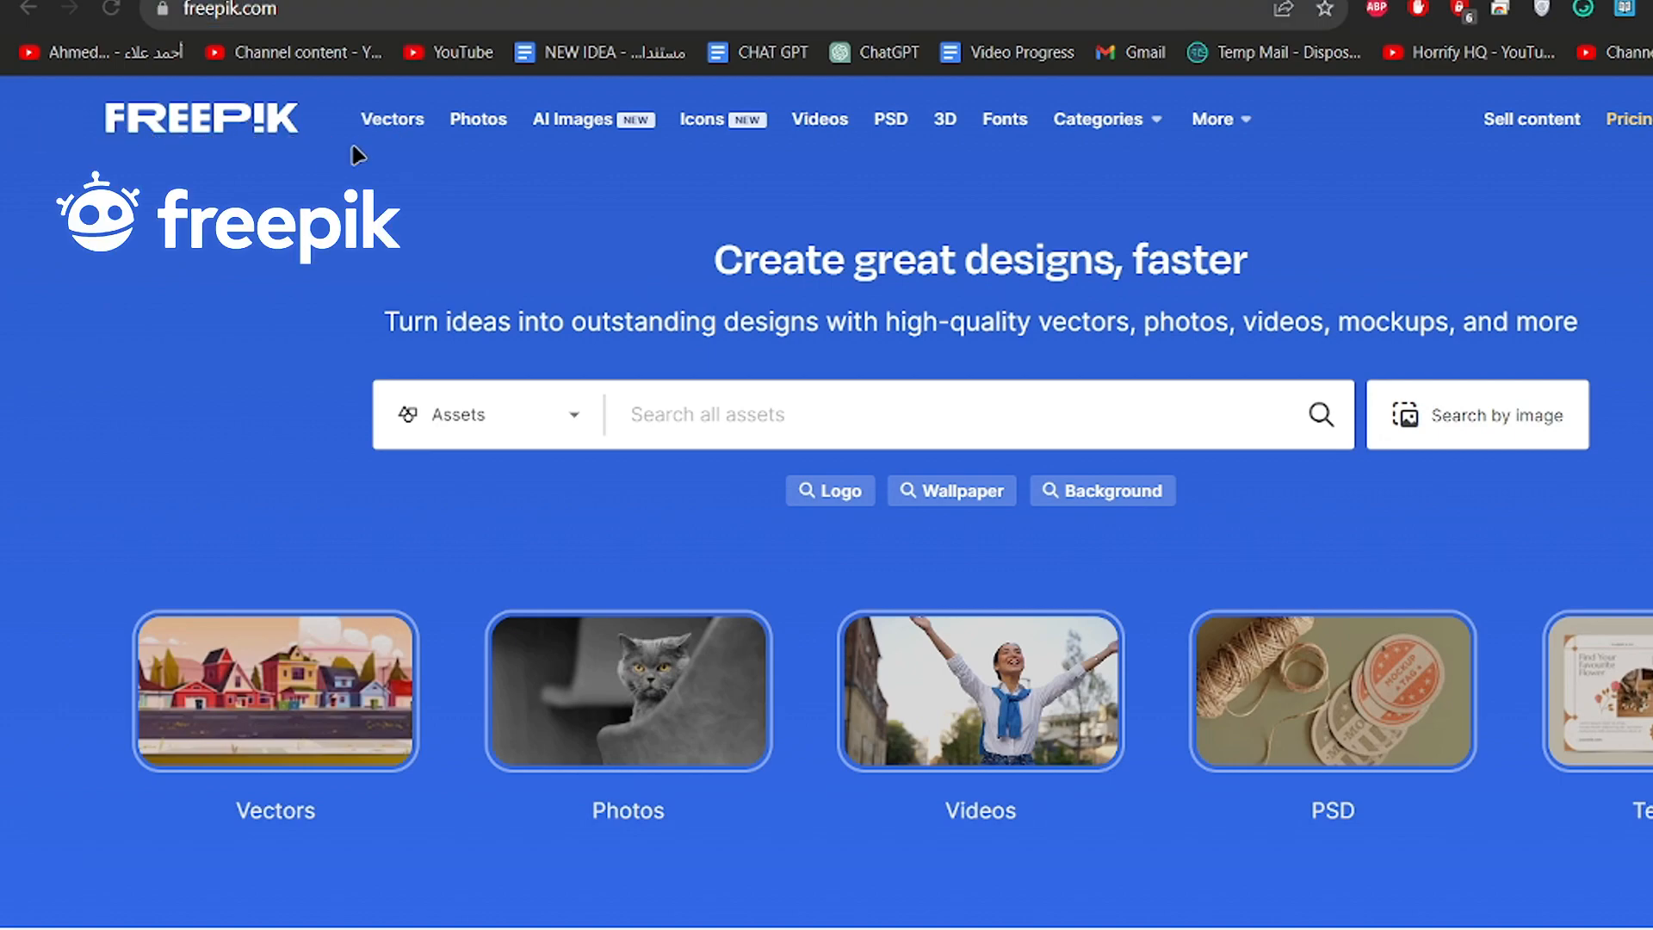
{"action": "scroll", "coordinate": [721, 411], "scroll_direction": "down", "scroll_amount": 2}
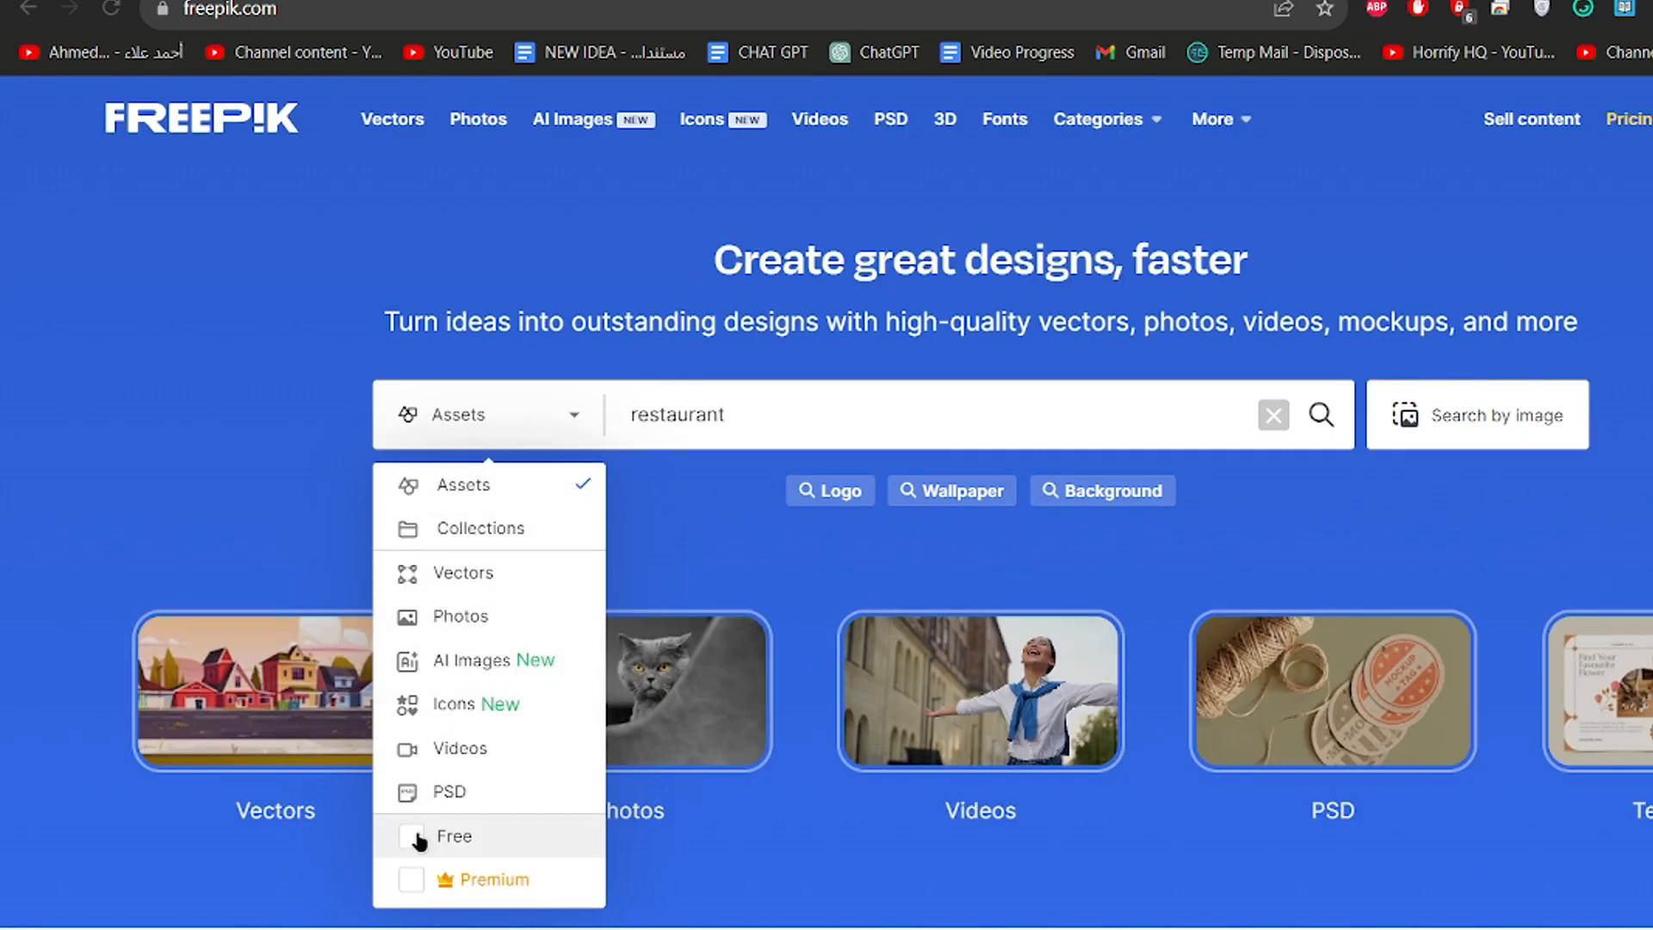
{"action": "left_click", "coordinate": [433, 837]}
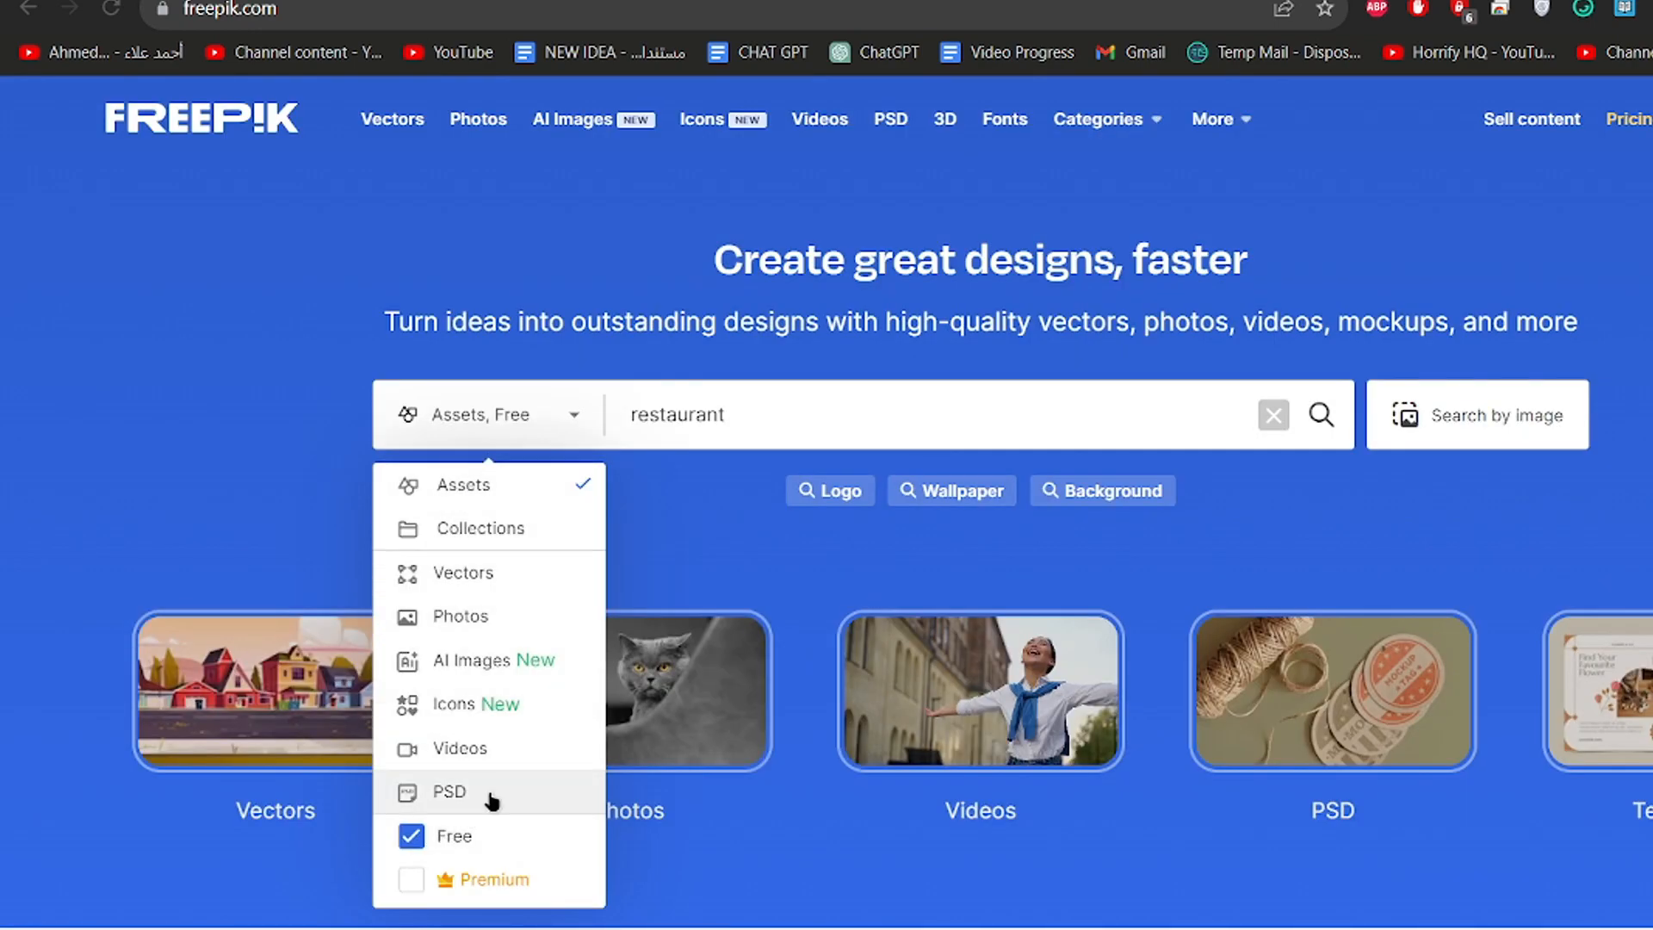
{"action": "left_click", "coordinate": [1321, 414]}
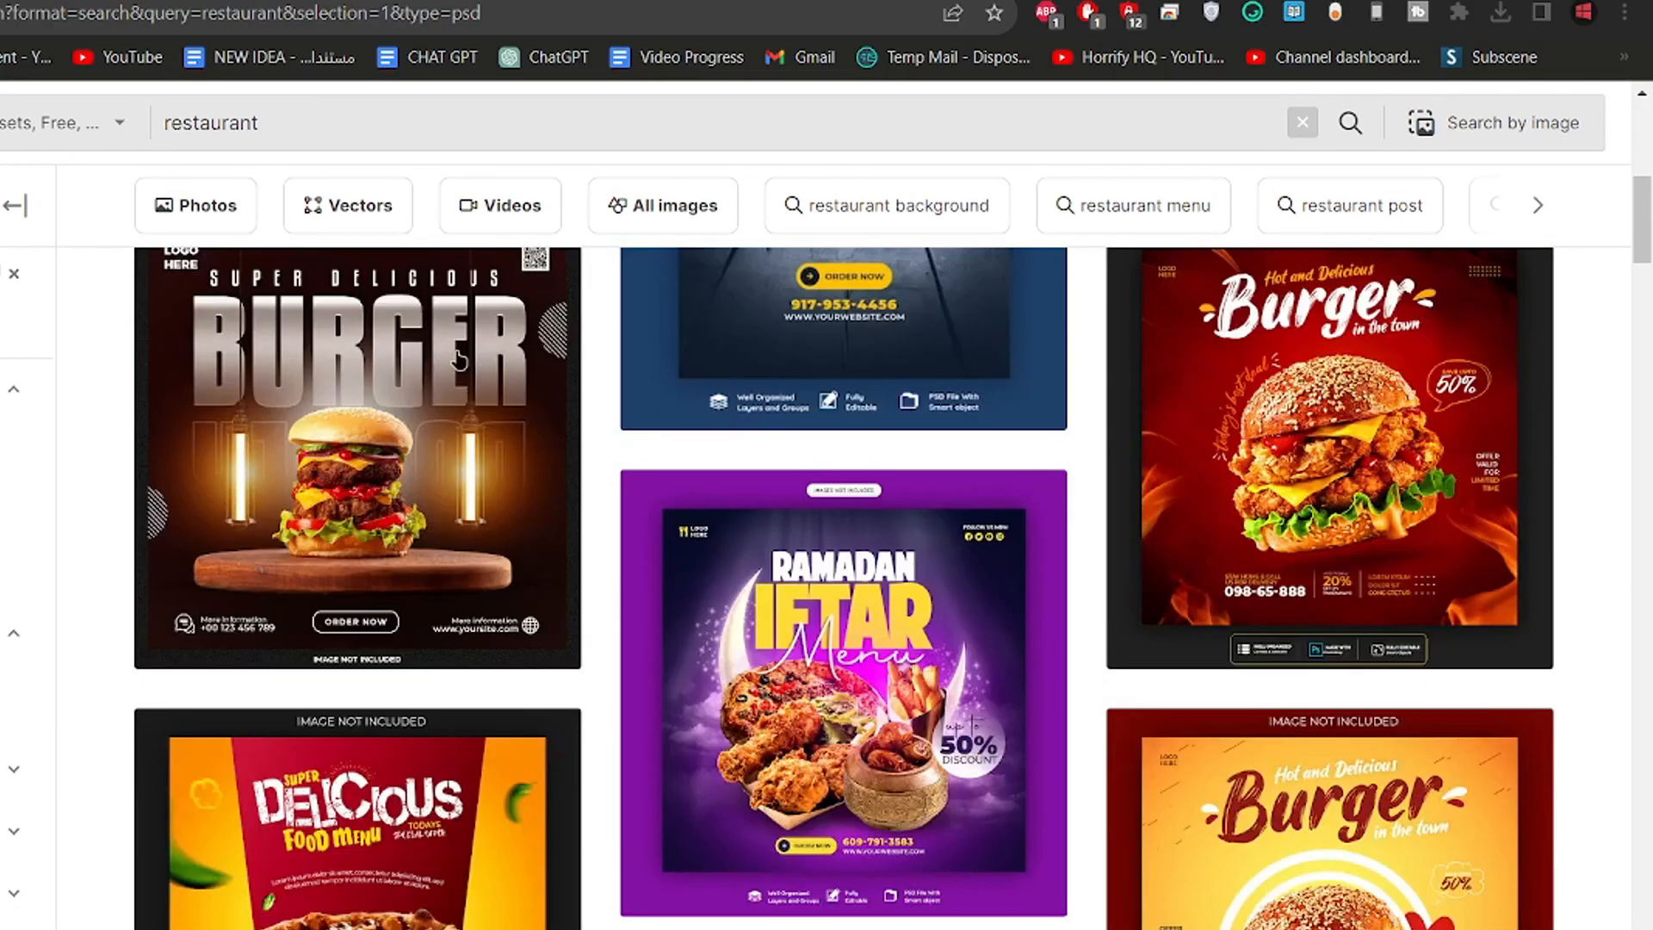
Step: Browse the free restaurant PSD results for a suitable burger advertising template
{"action": "scroll", "coordinate": [459, 446], "scroll_direction": "down", "scroll_amount": 20}
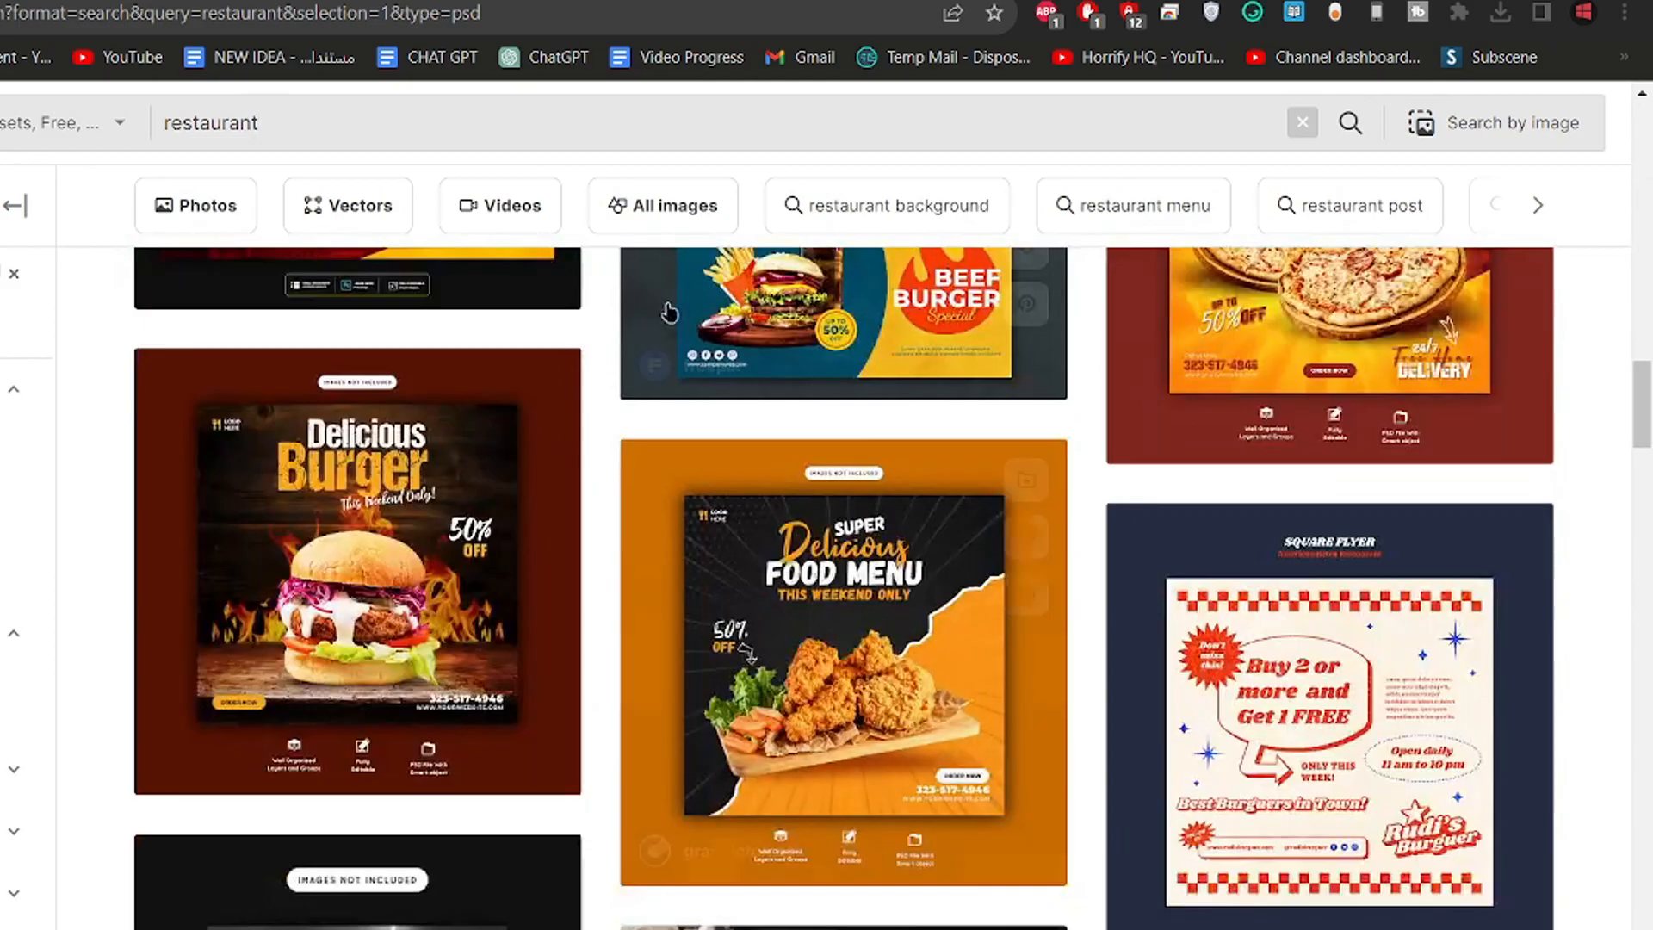
{"action": "scroll", "coordinate": [733, 605], "scroll_direction": "up", "scroll_amount": 15}
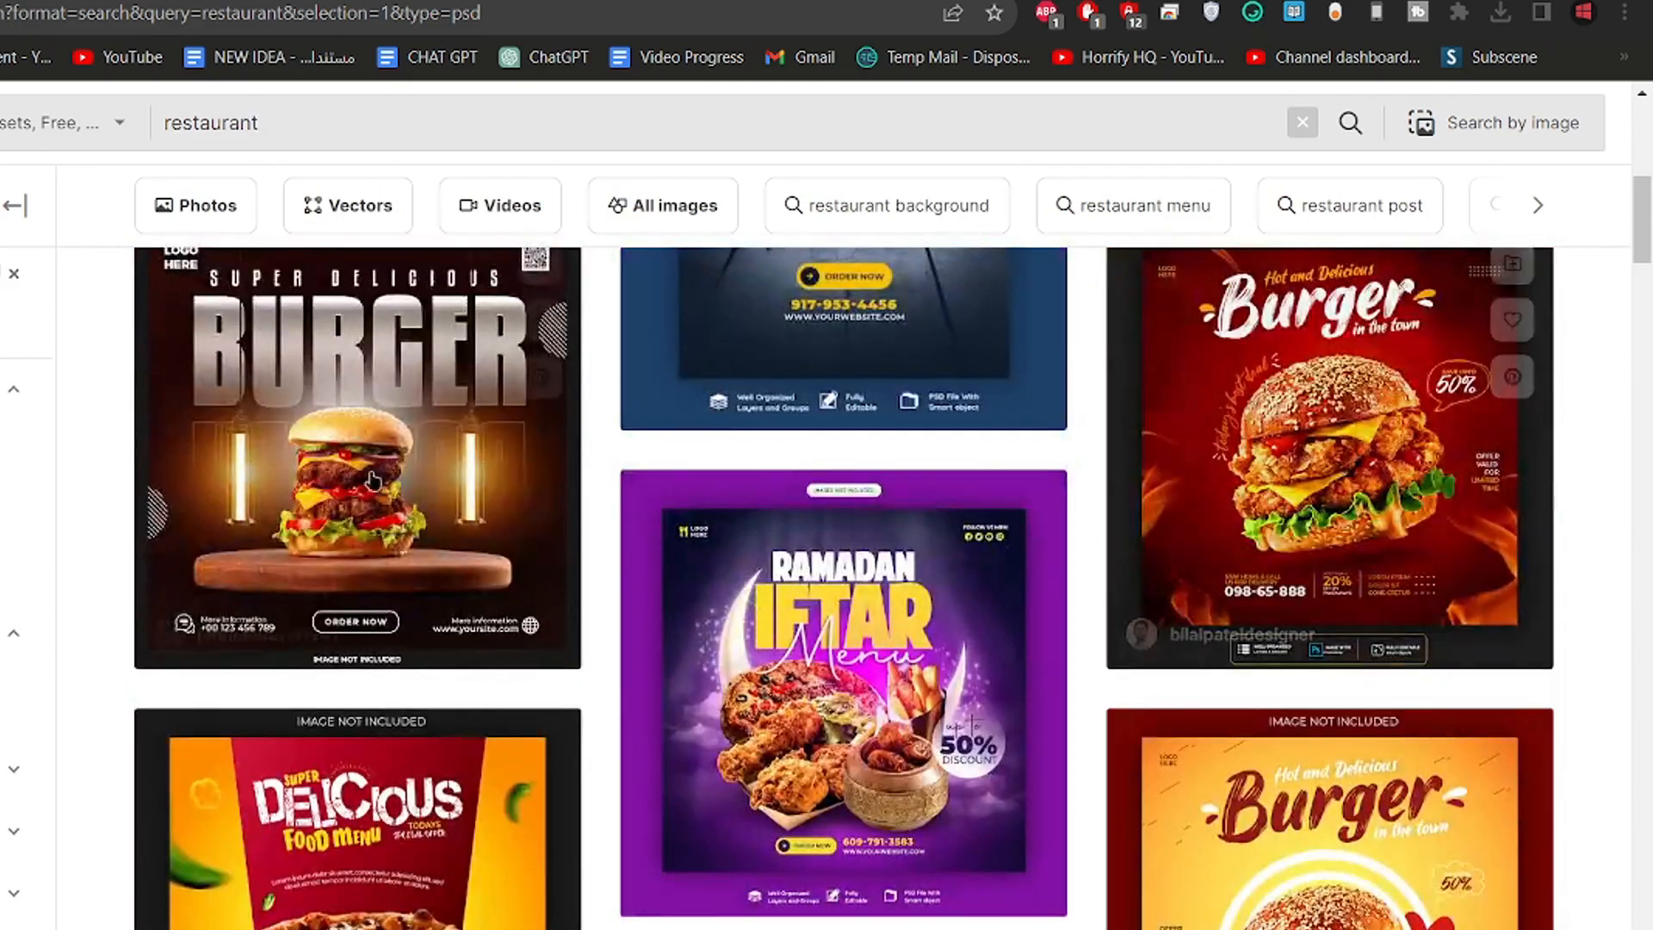
{"action": "scroll", "coordinate": [1142, 662], "scroll_direction": "up", "scroll_amount": 3}
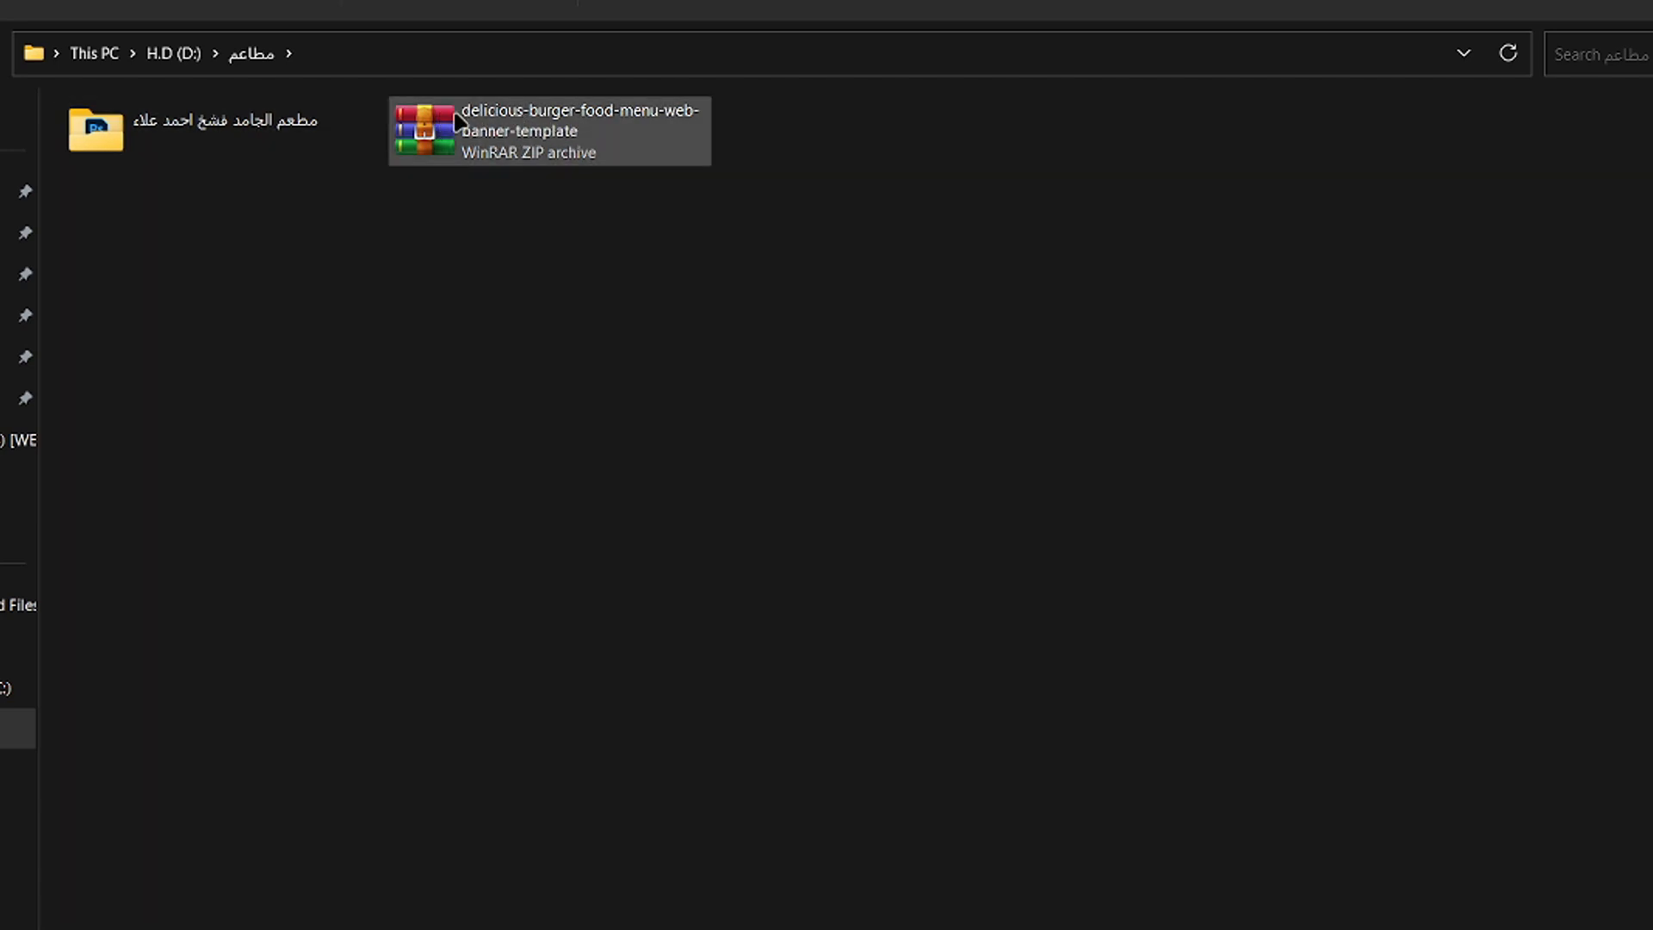
Step: Open the restaurant template folder next to the delicious-burger-food-menu-web-banner-template archive
{"action": "right_click", "coordinate": [512, 115]}
{"action": "left_click", "coordinate": [620, 511]}
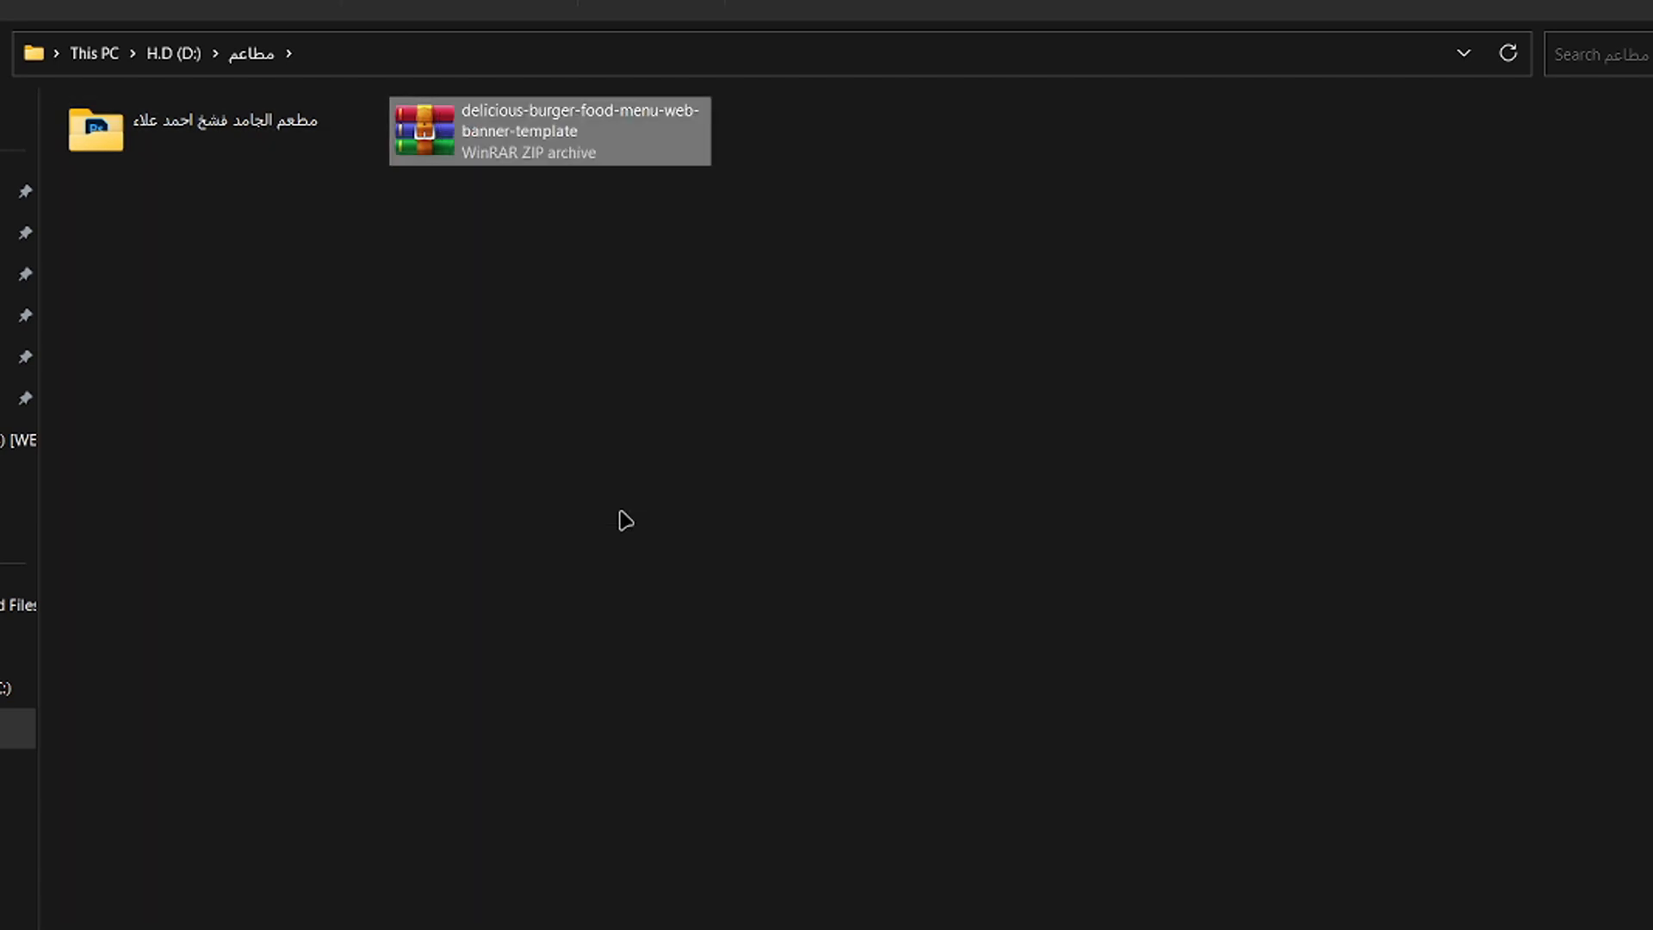
{"action": "left_click", "coordinate": [242, 140]}
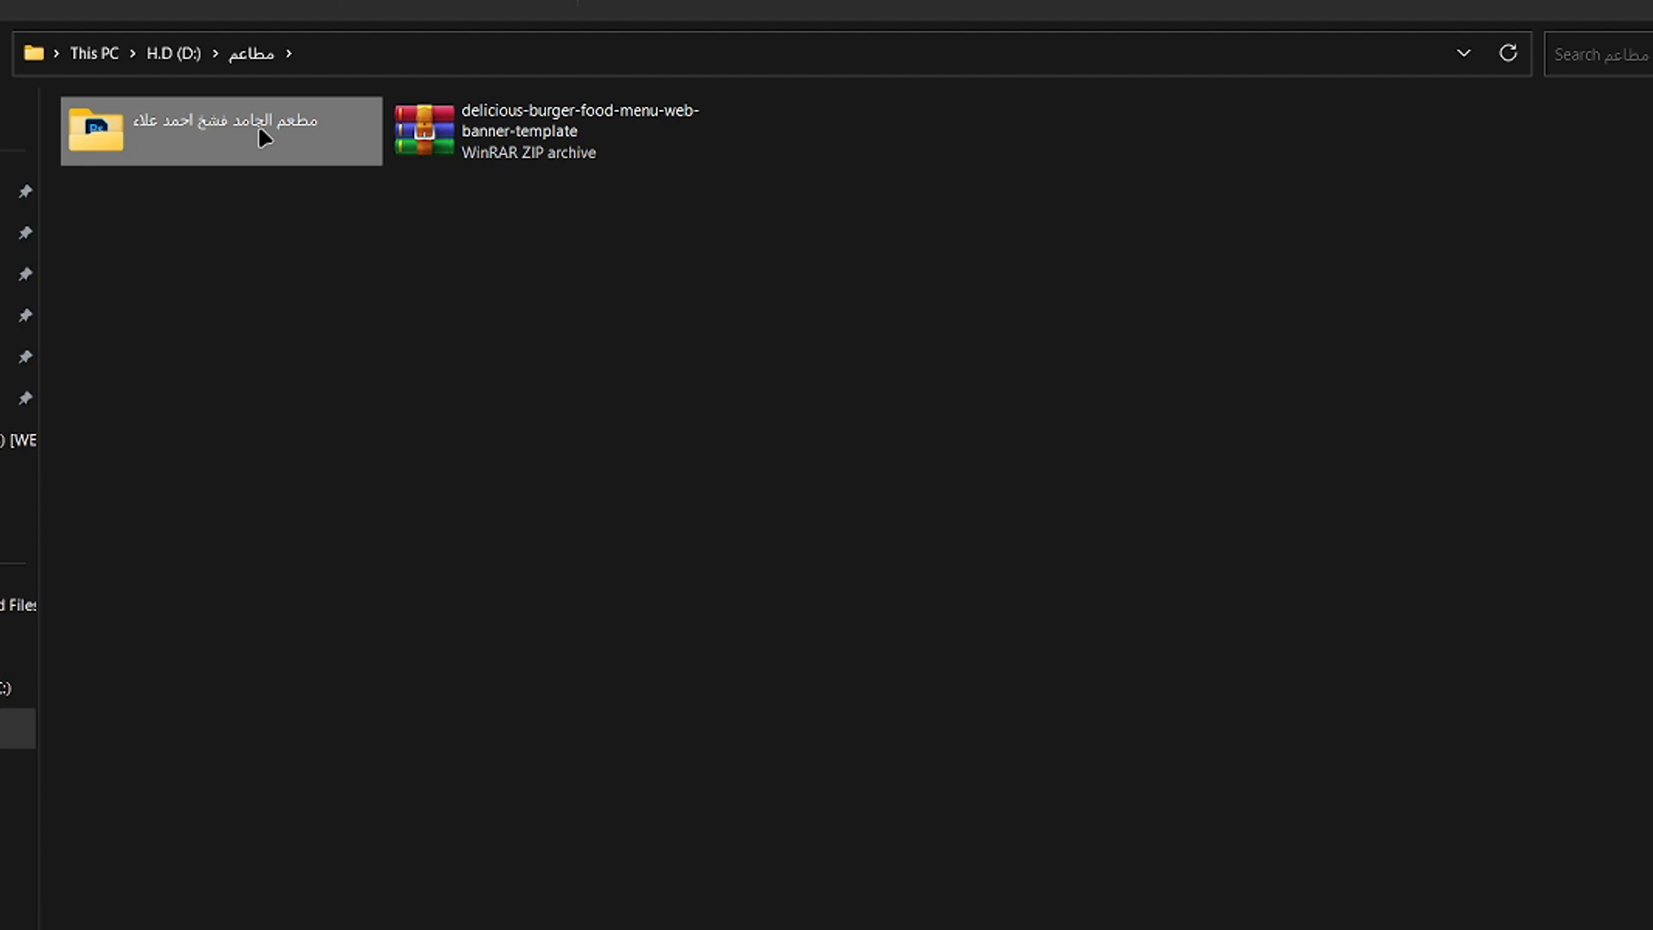
{"action": "double_click", "coordinate": [261, 132]}
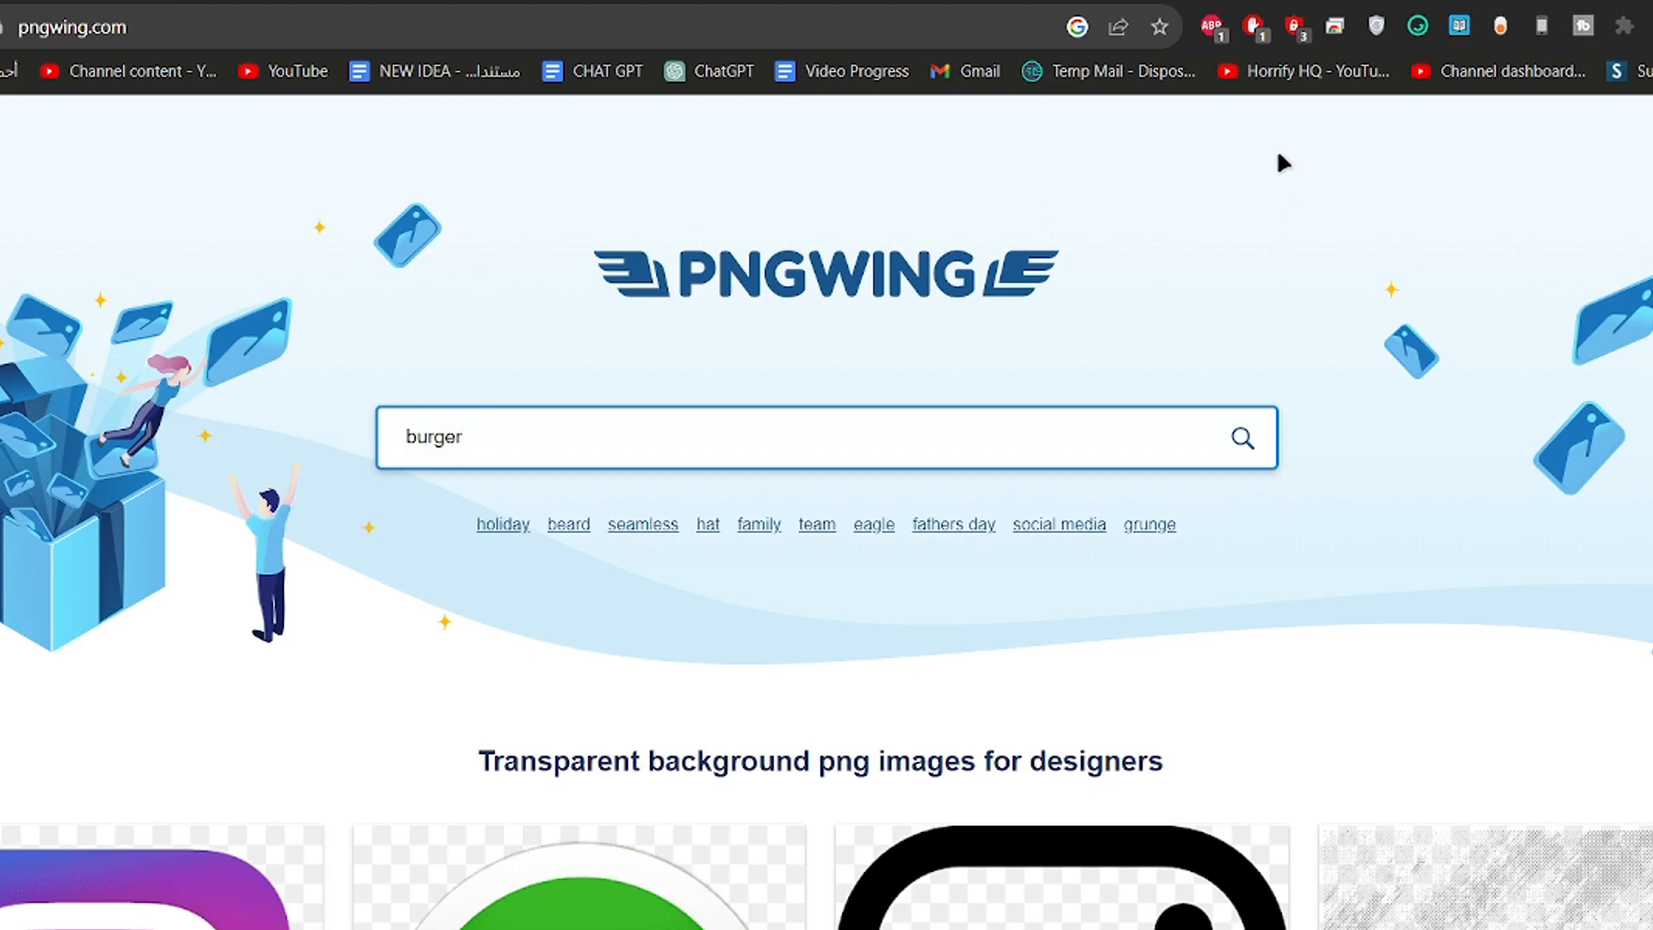
Step: Search pngwing.com for burger and browse the transparent burger images
{"action": "double_click", "coordinate": [487, 437]}
{"action": "key", "text": "Return"}
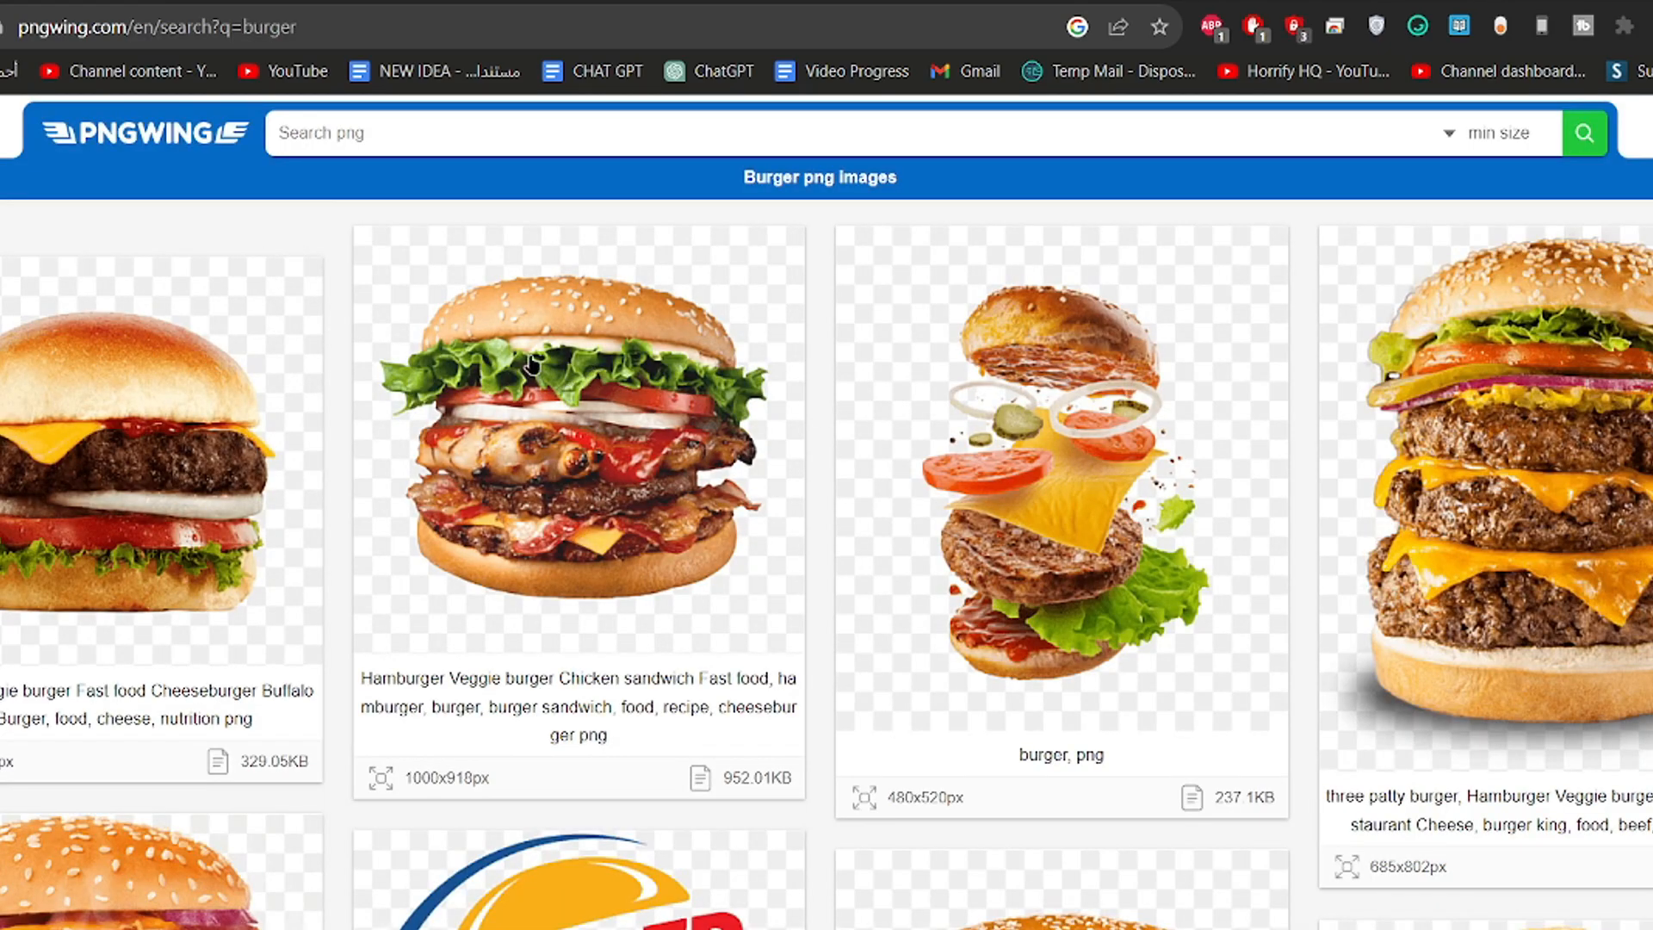
{"action": "scroll", "coordinate": [573, 383], "scroll_direction": "down", "scroll_amount": 5}
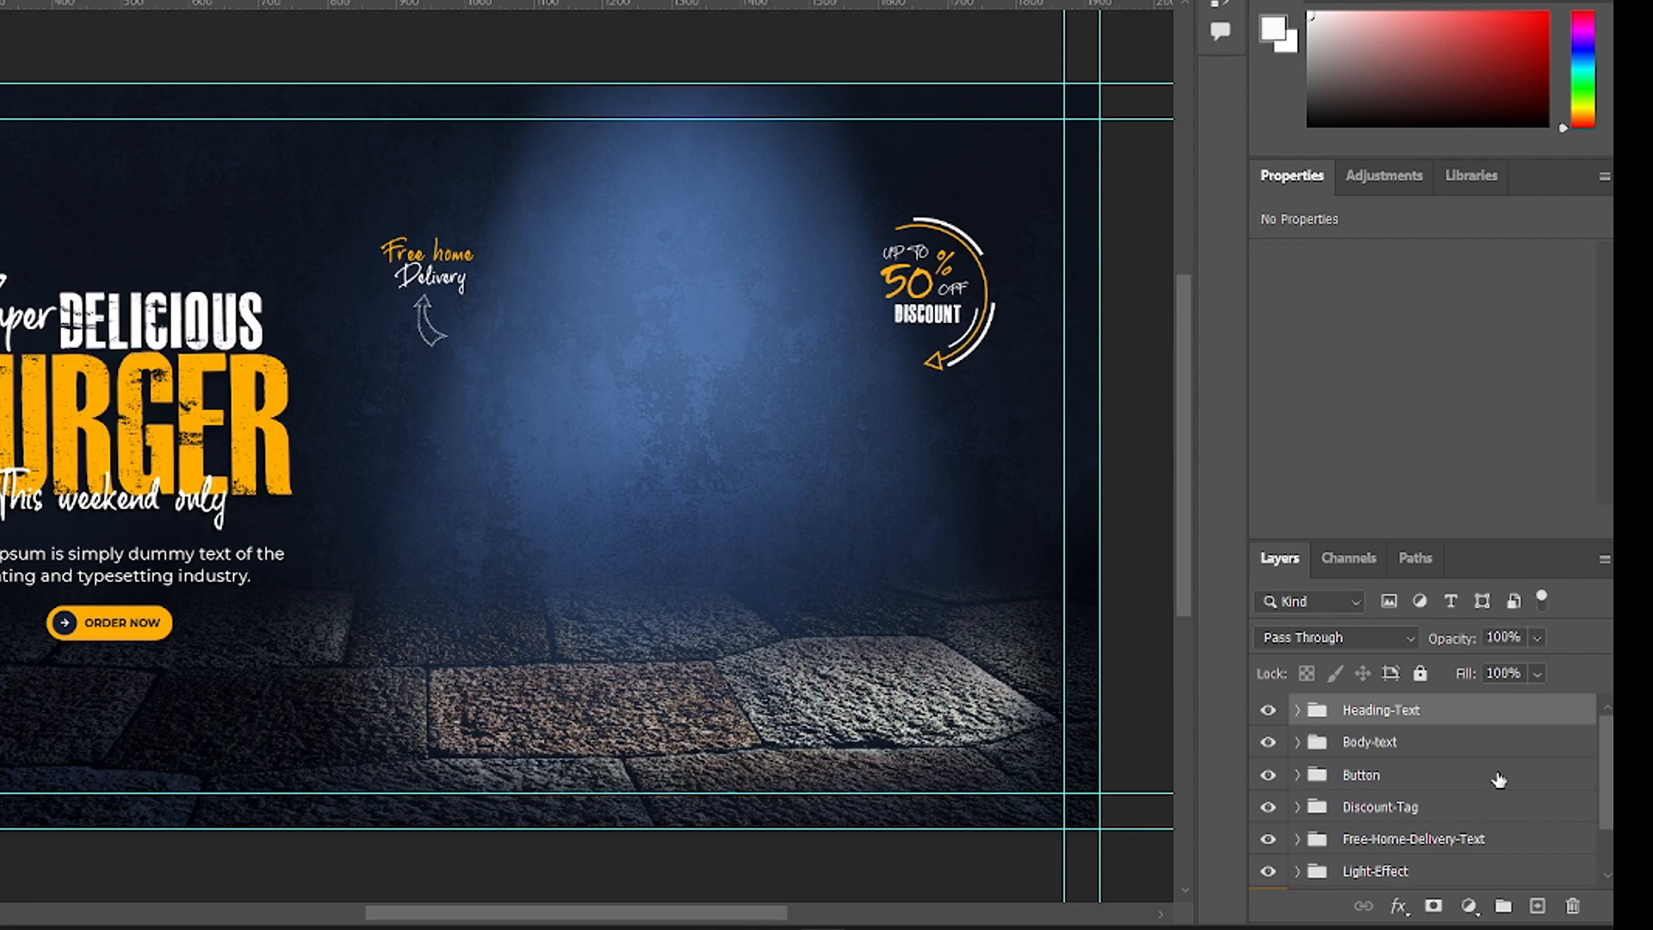
Step: Open the contents of the Double-Click-Here smart object inside the Place-Your-Image-Here group
{"action": "scroll", "coordinate": [1463, 796], "scroll_direction": "down", "scroll_amount": 1}
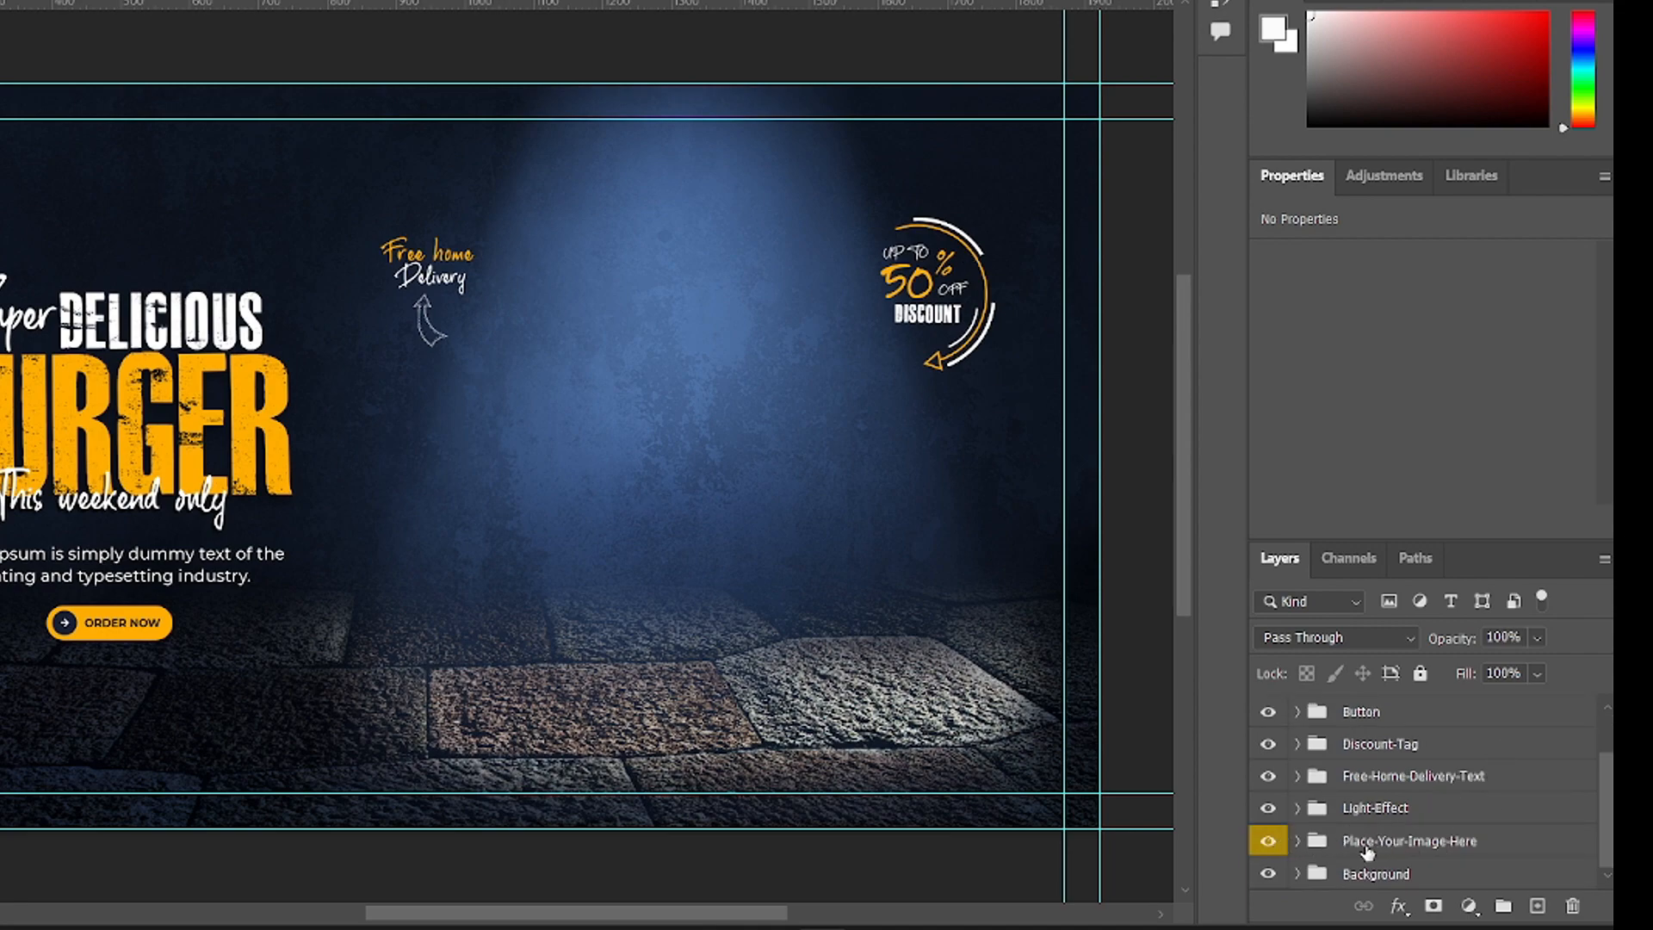
{"action": "left_click", "coordinate": [1297, 841]}
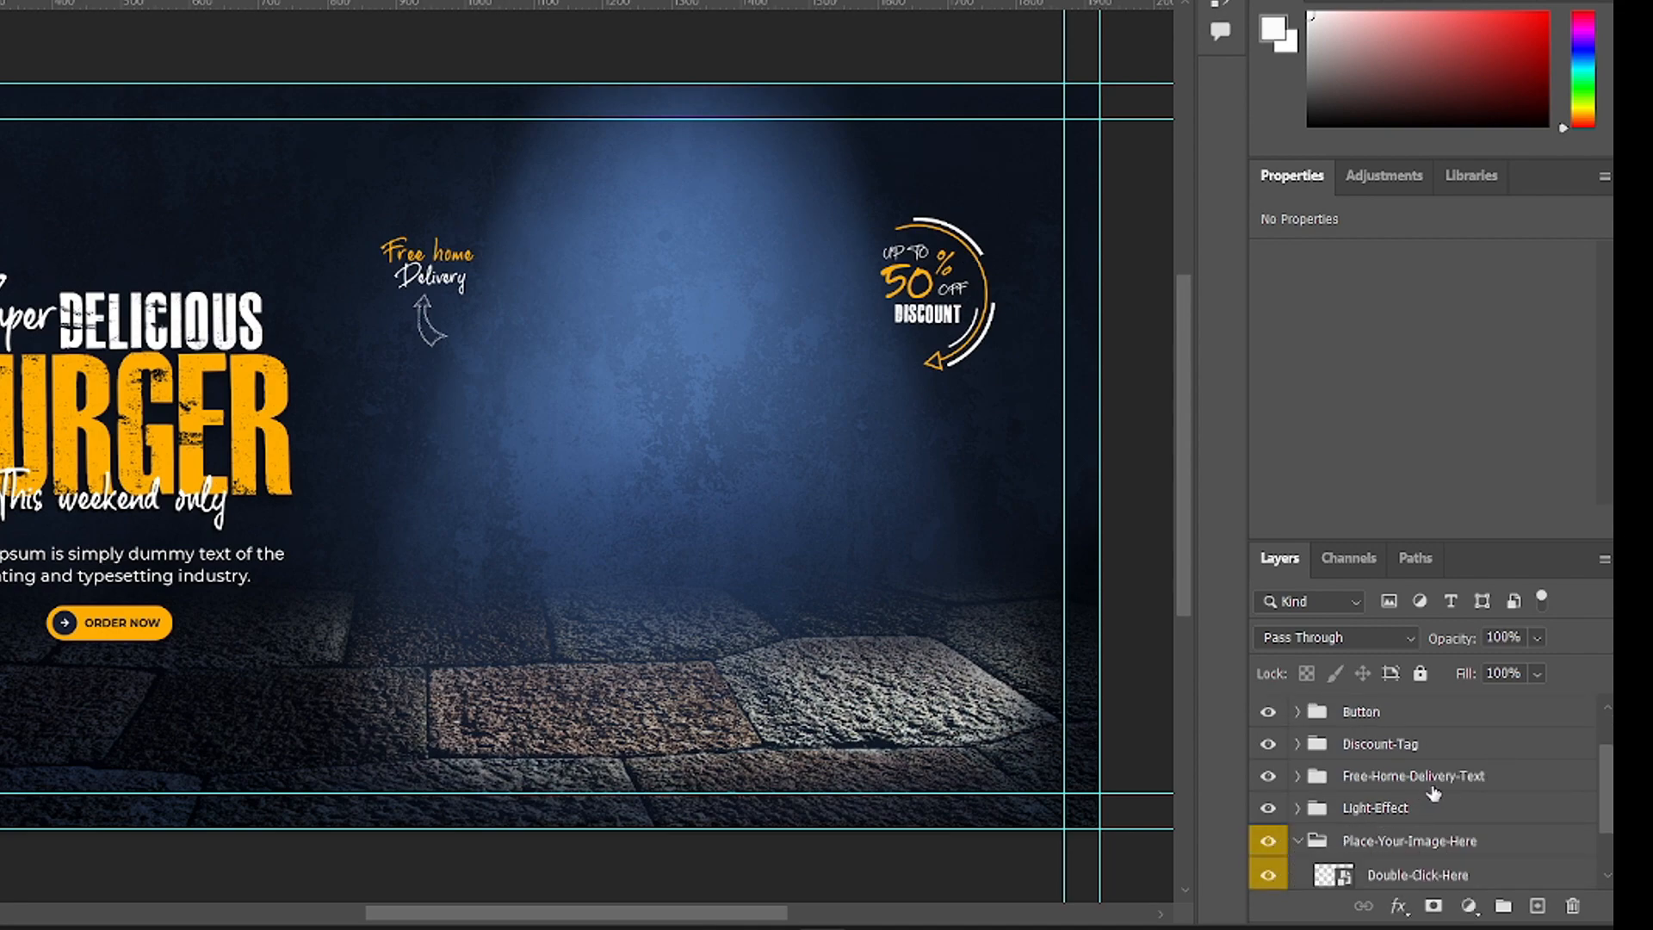
{"action": "scroll", "coordinate": [1411, 815], "scroll_direction": "down", "scroll_amount": 2}
{"action": "double_click", "coordinate": [1333, 812]}
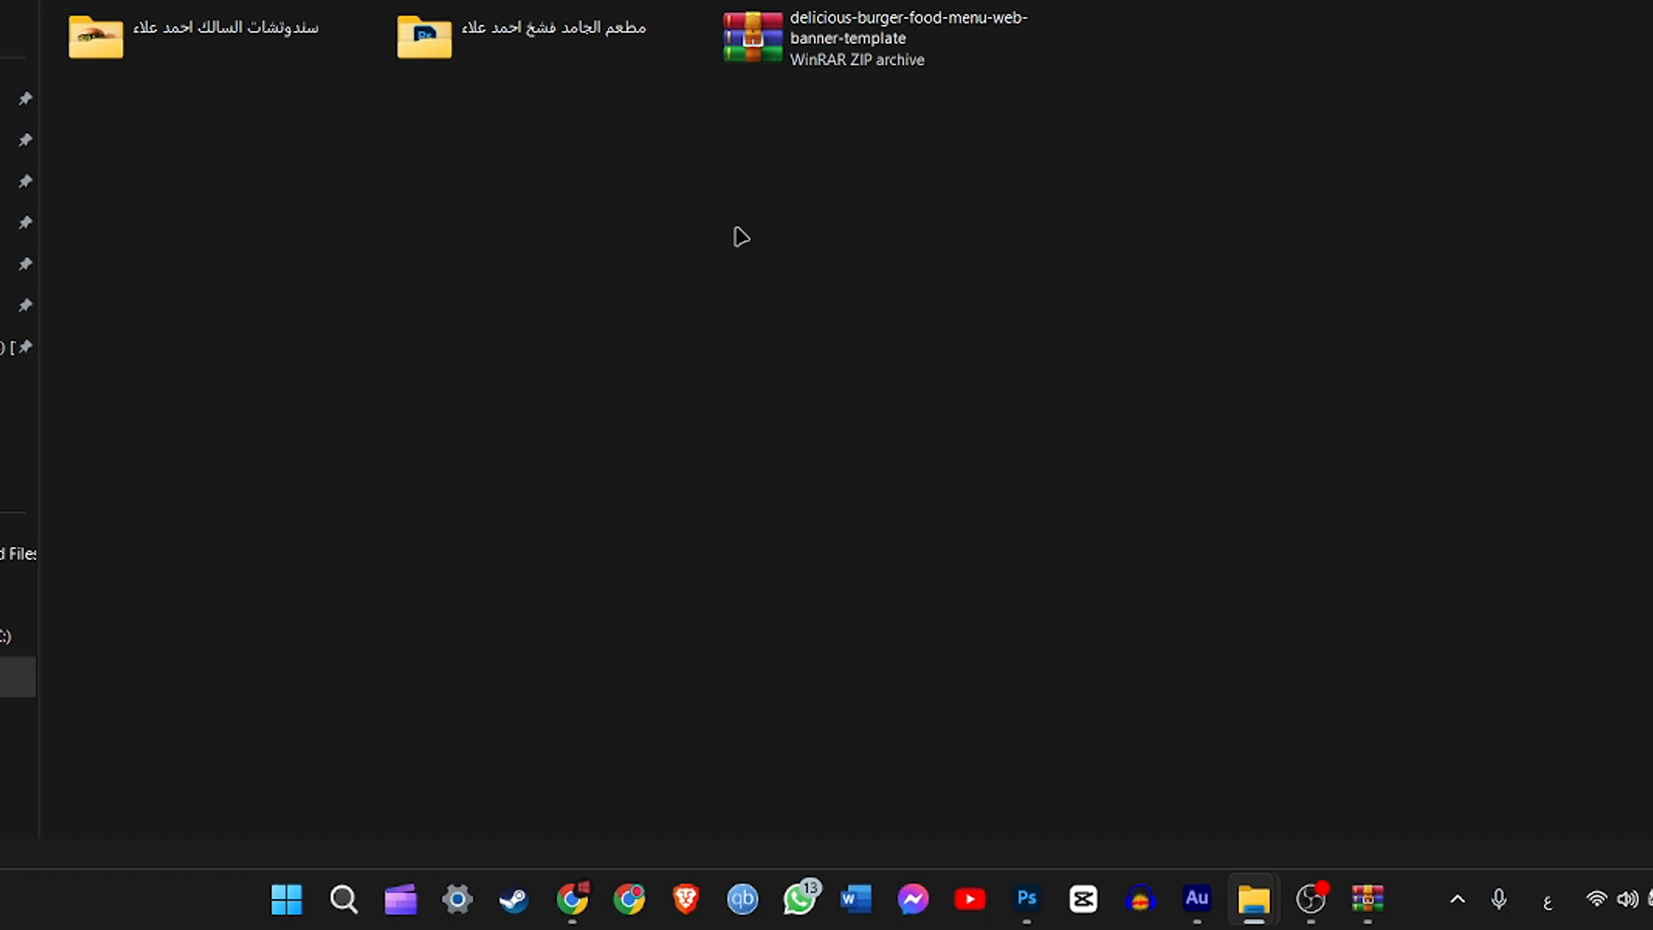
Step: Place the two-burger image pngwing.com (2) from the sandwiches folder into the smart object and save it
{"action": "double_click", "coordinate": [193, 47]}
{"action": "left_click_drag", "start_coordinate": [86, 102], "coordinate": [654, 307]}
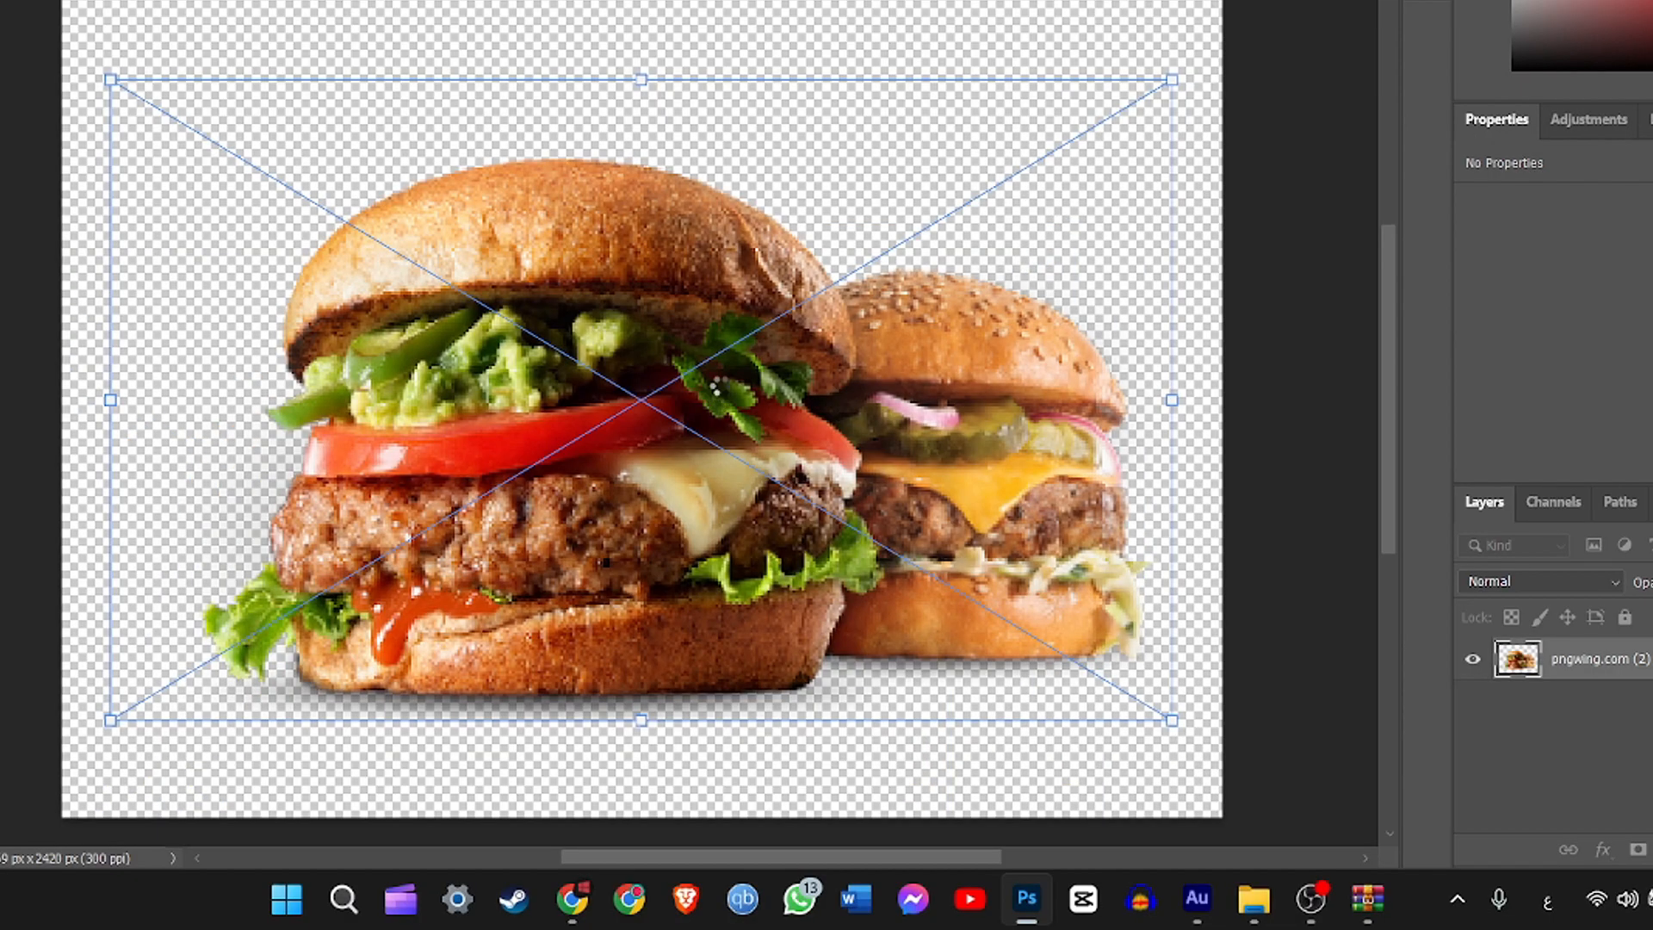
{"action": "key", "text": "Return"}
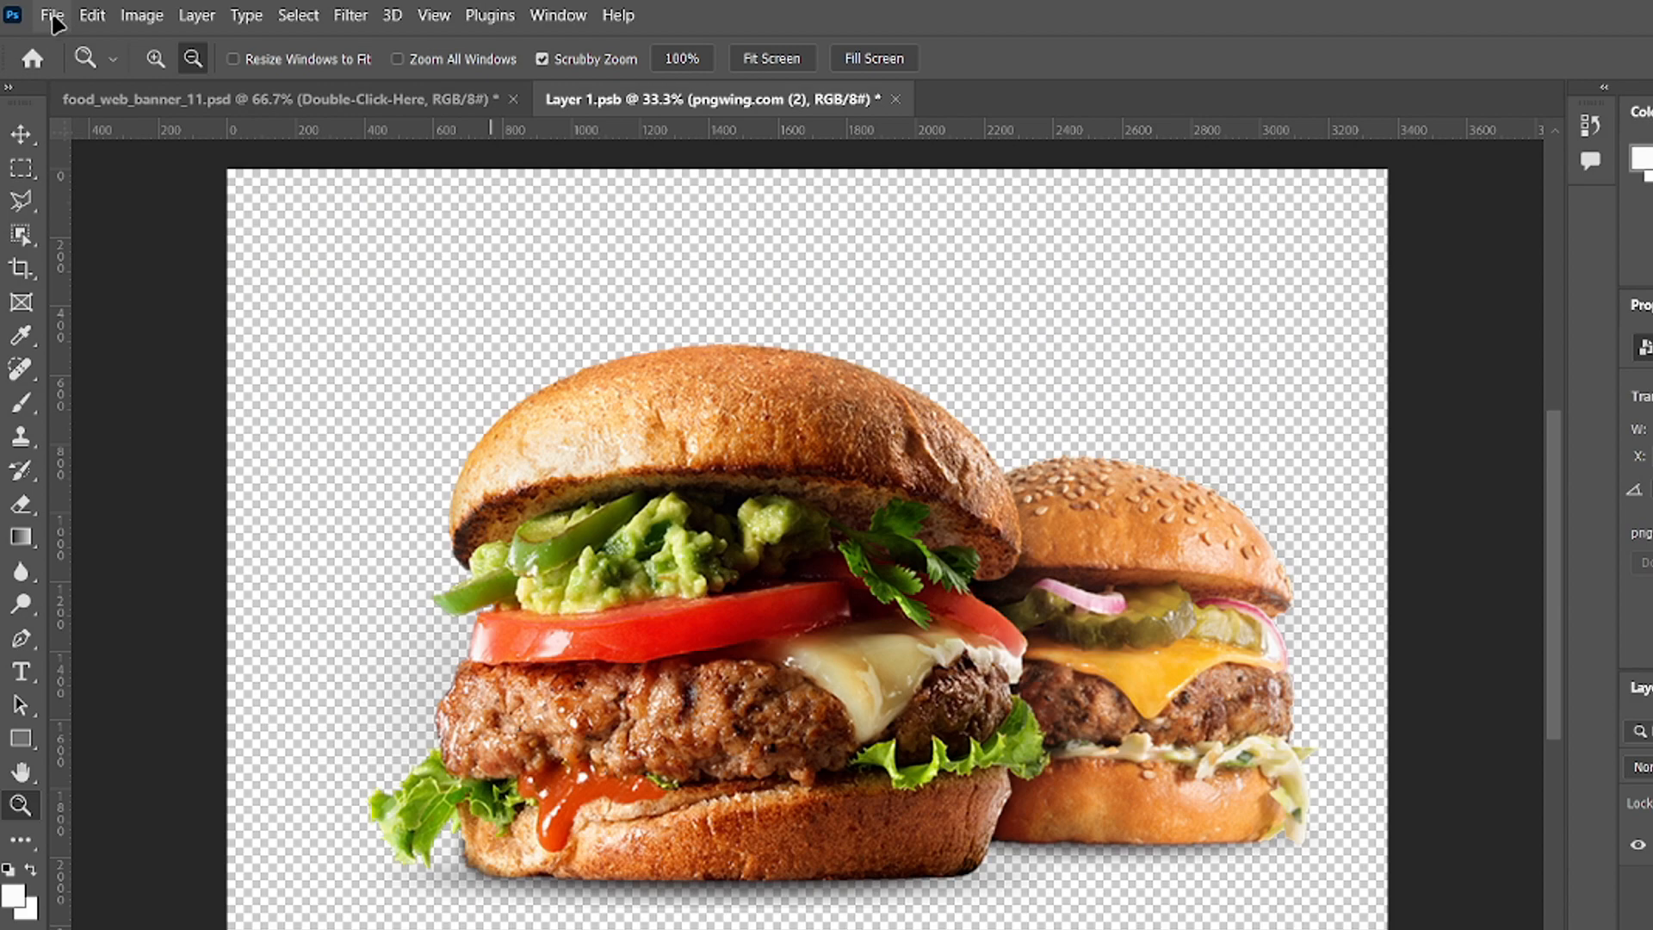
{"action": "left_click", "coordinate": [53, 20]}
{"action": "left_click", "coordinate": [94, 292]}
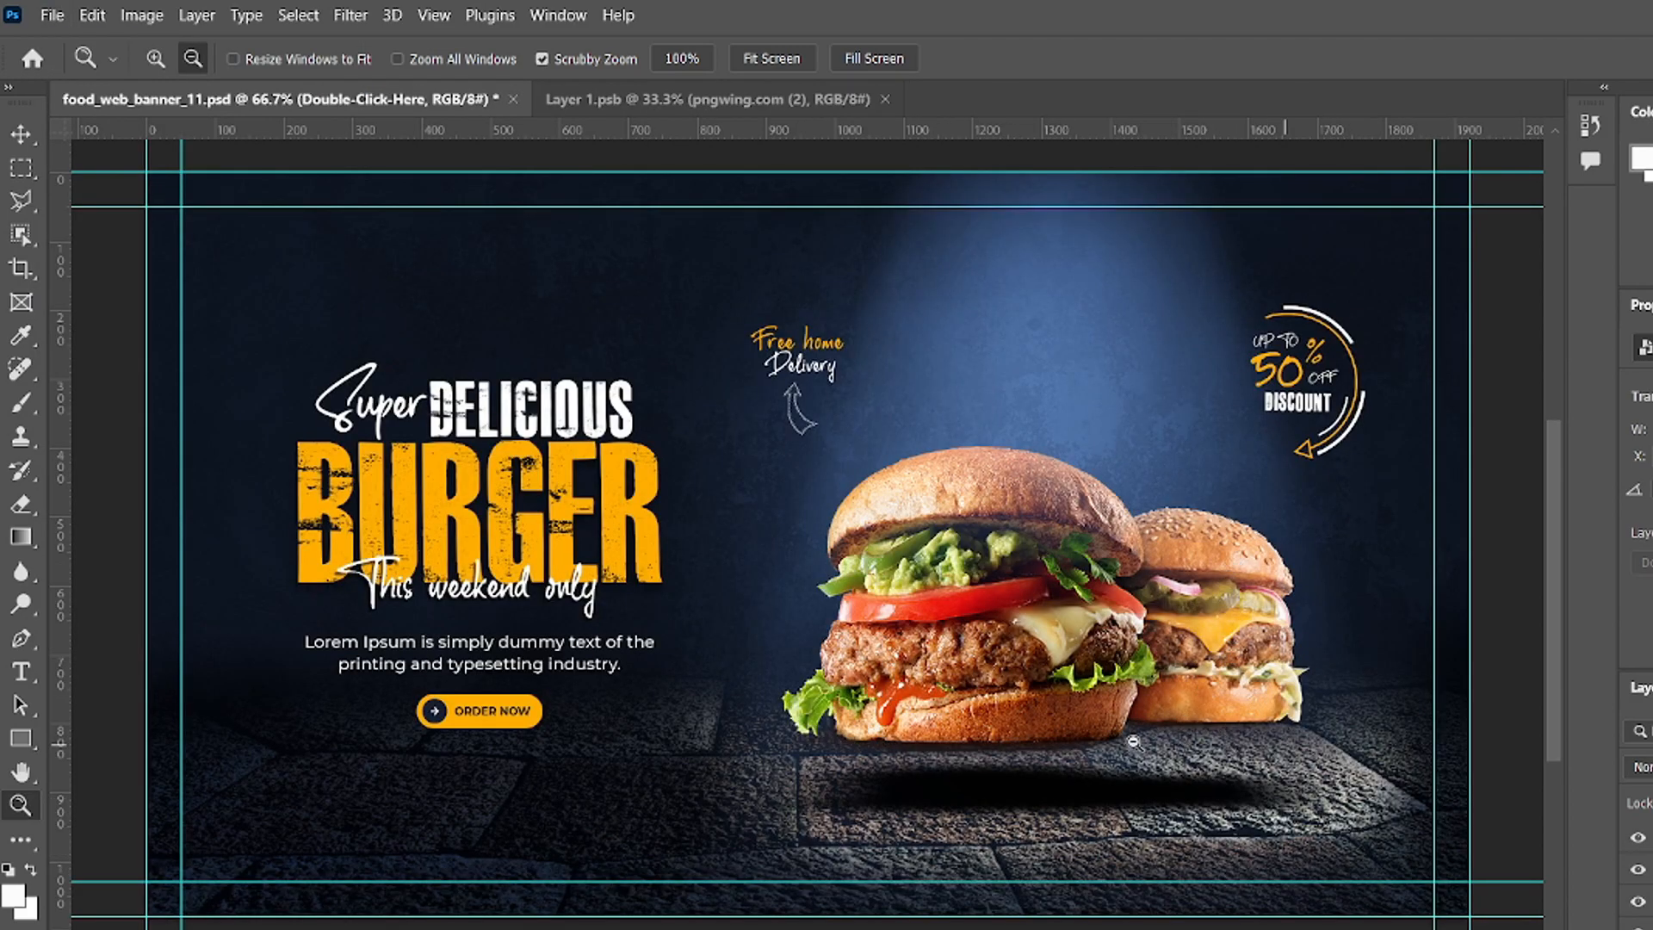
Step: Move the burger image in the banner down onto the stone floor so that it meets its shadow
{"action": "right_click", "coordinate": [21, 134]}
{"action": "left_click", "coordinate": [88, 157]}
{"action": "key", "text": "v"}
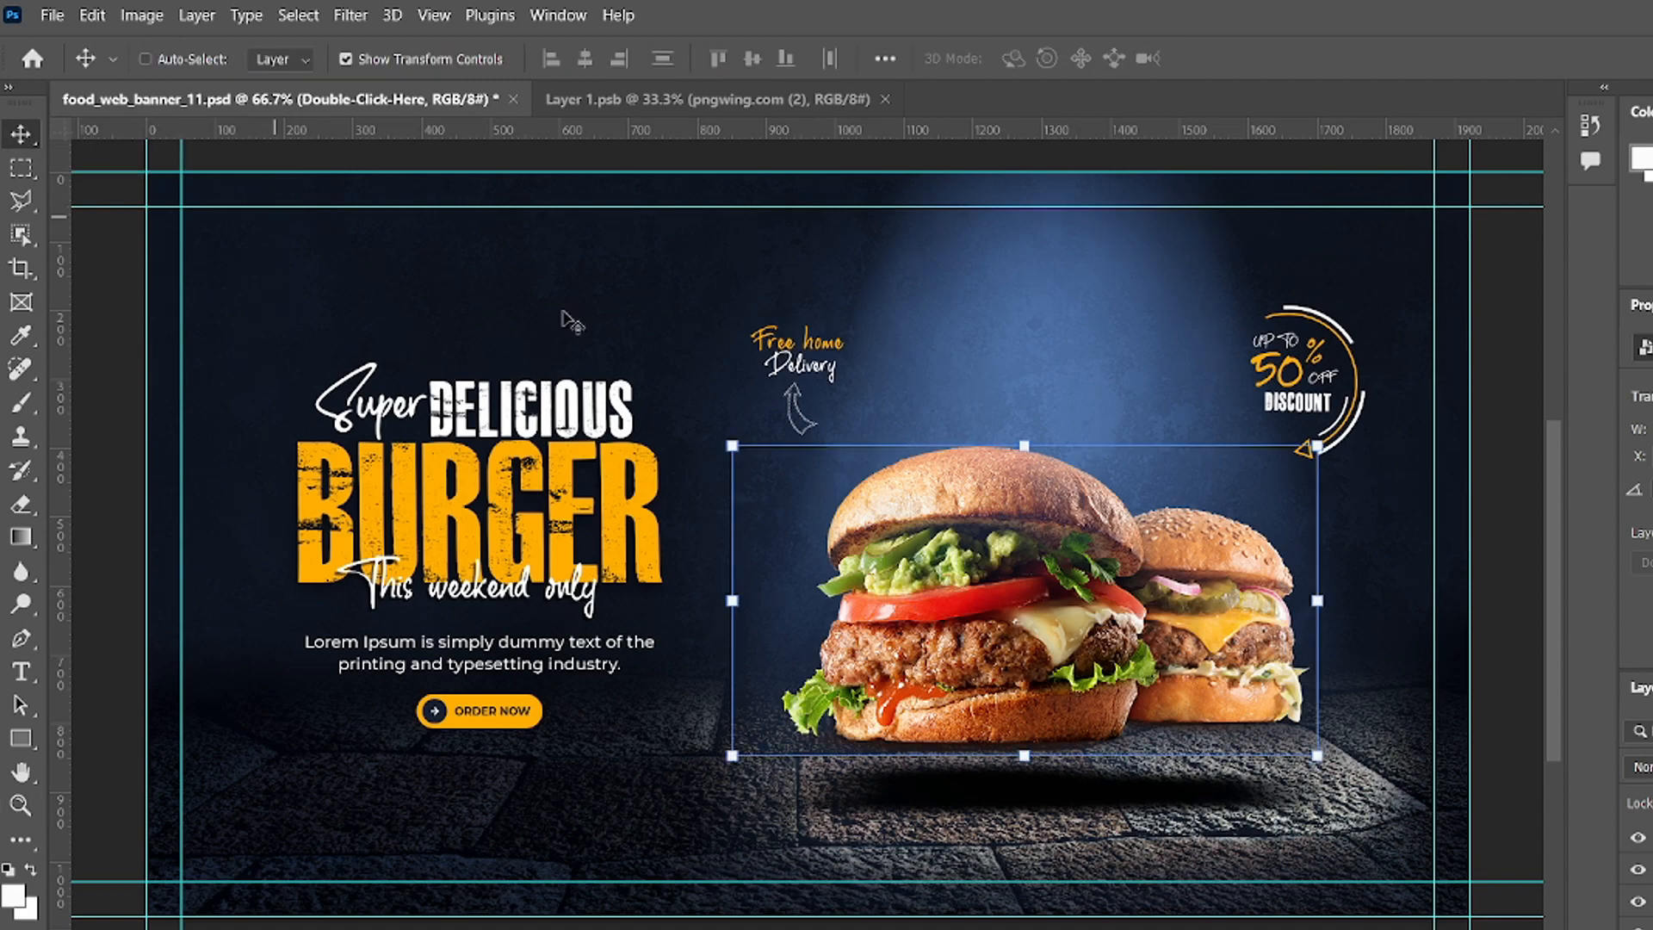
{"action": "left_click_drag", "start_coordinate": [1024, 525], "coordinate": [1025, 620]}
{"action": "key", "text": "z"}
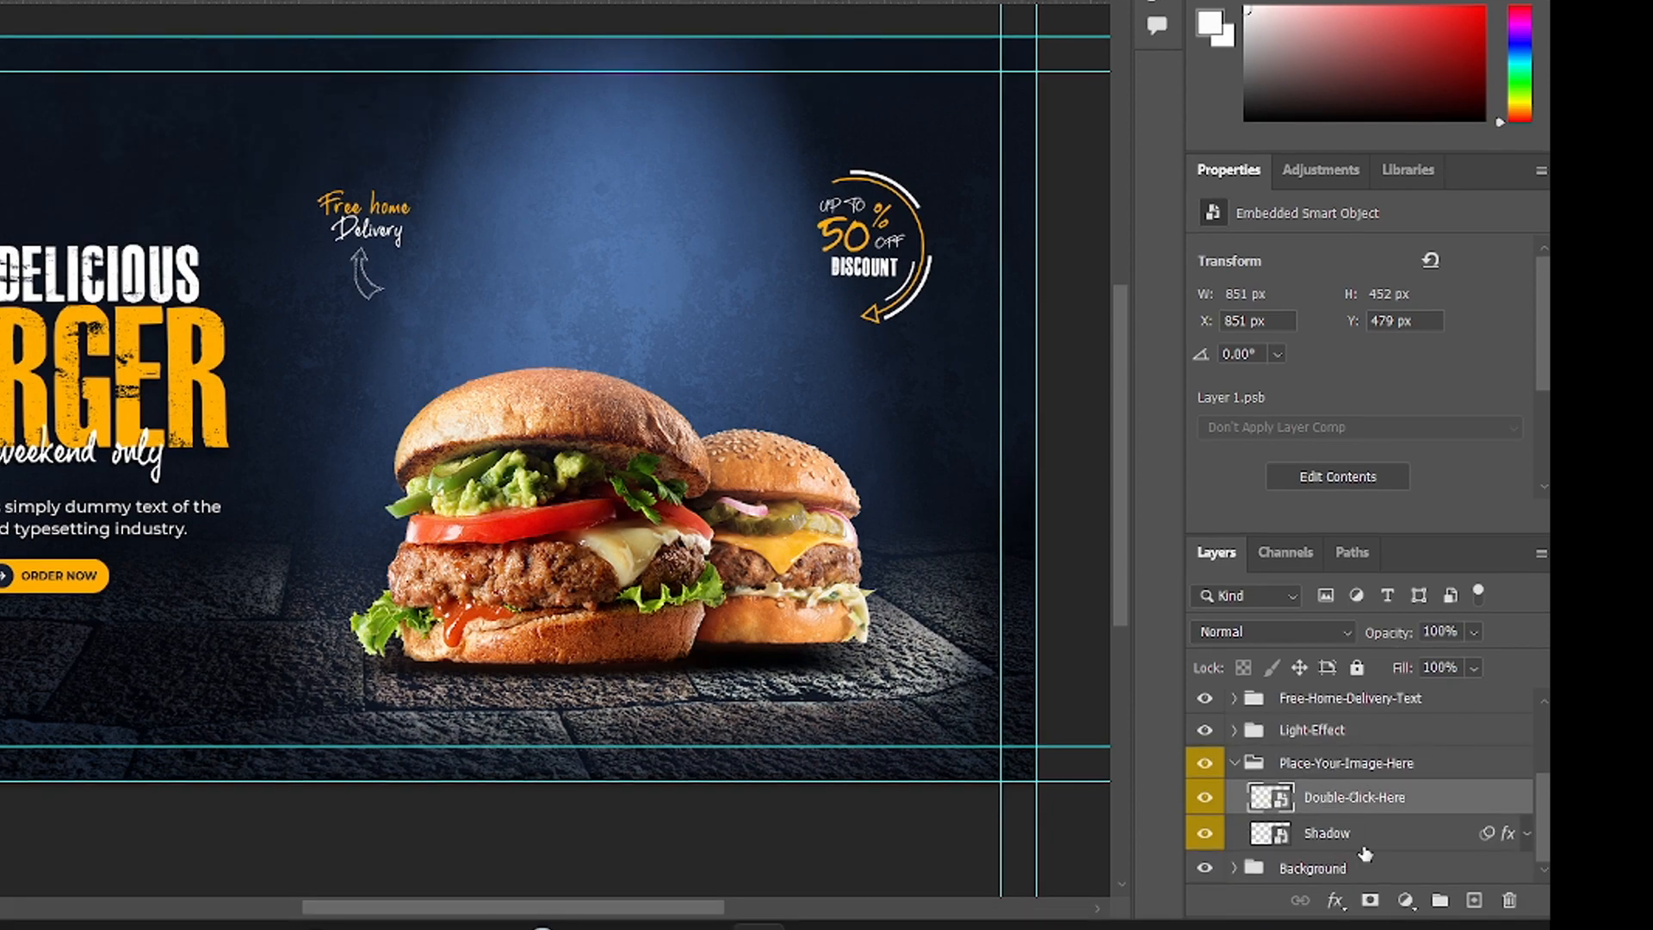
Step: Transform the Shadow layer, adjusting its height, angle and position to sit beneath the two burgers
{"action": "left_click", "coordinate": [1353, 839]}
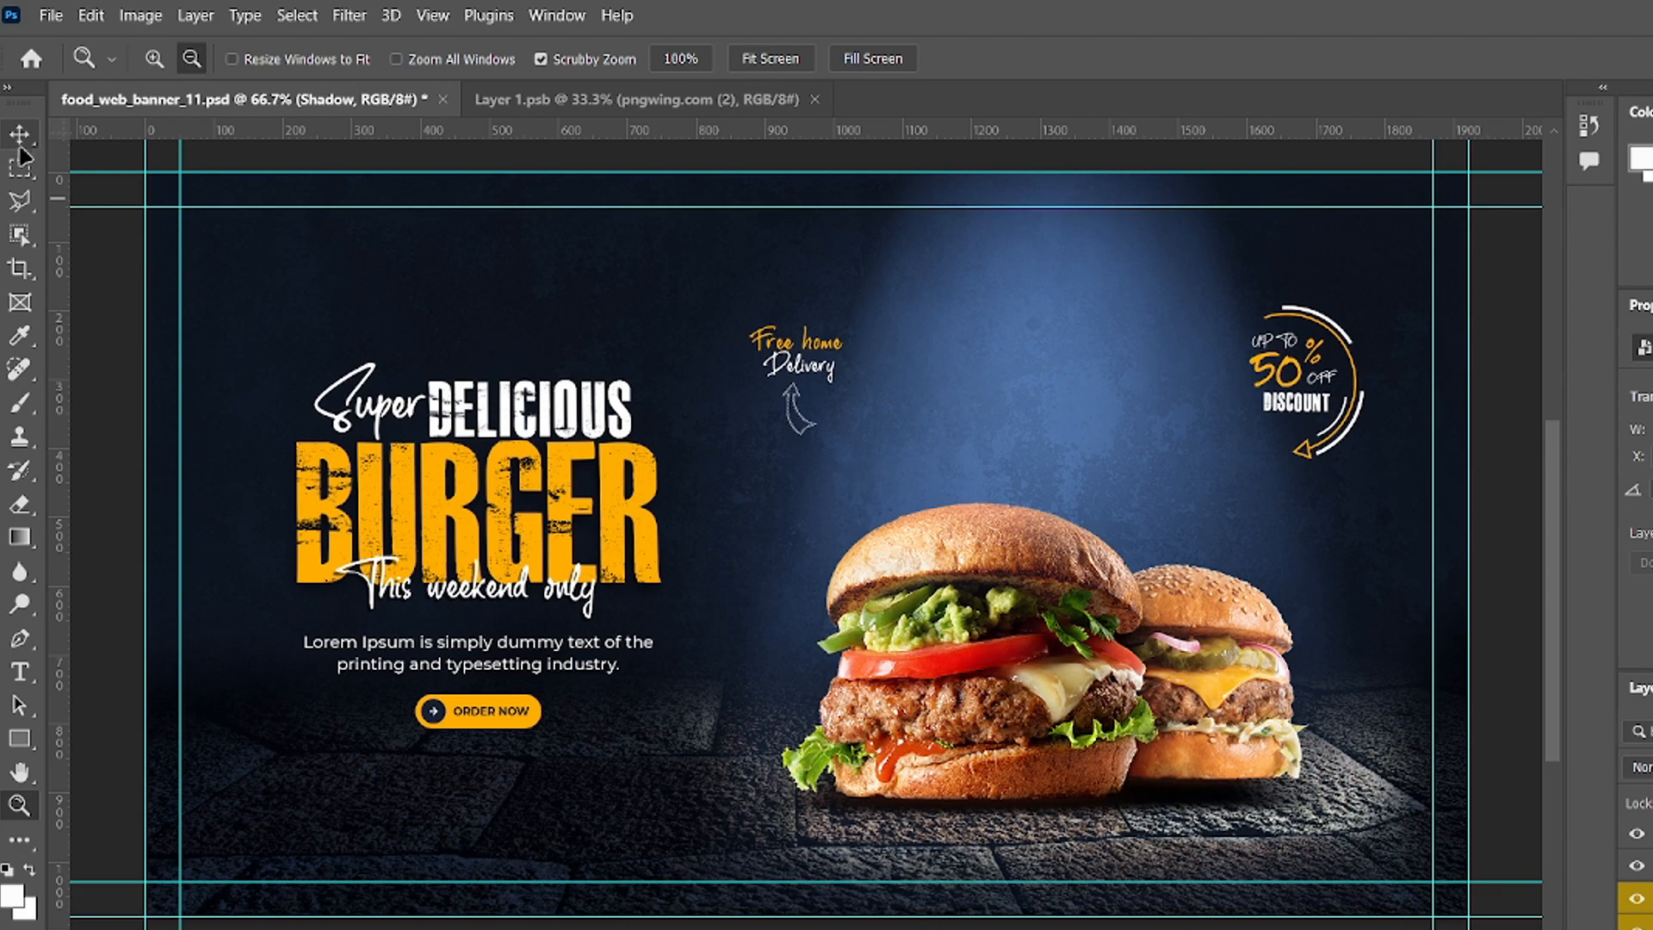
{"action": "left_click", "coordinate": [19, 136]}
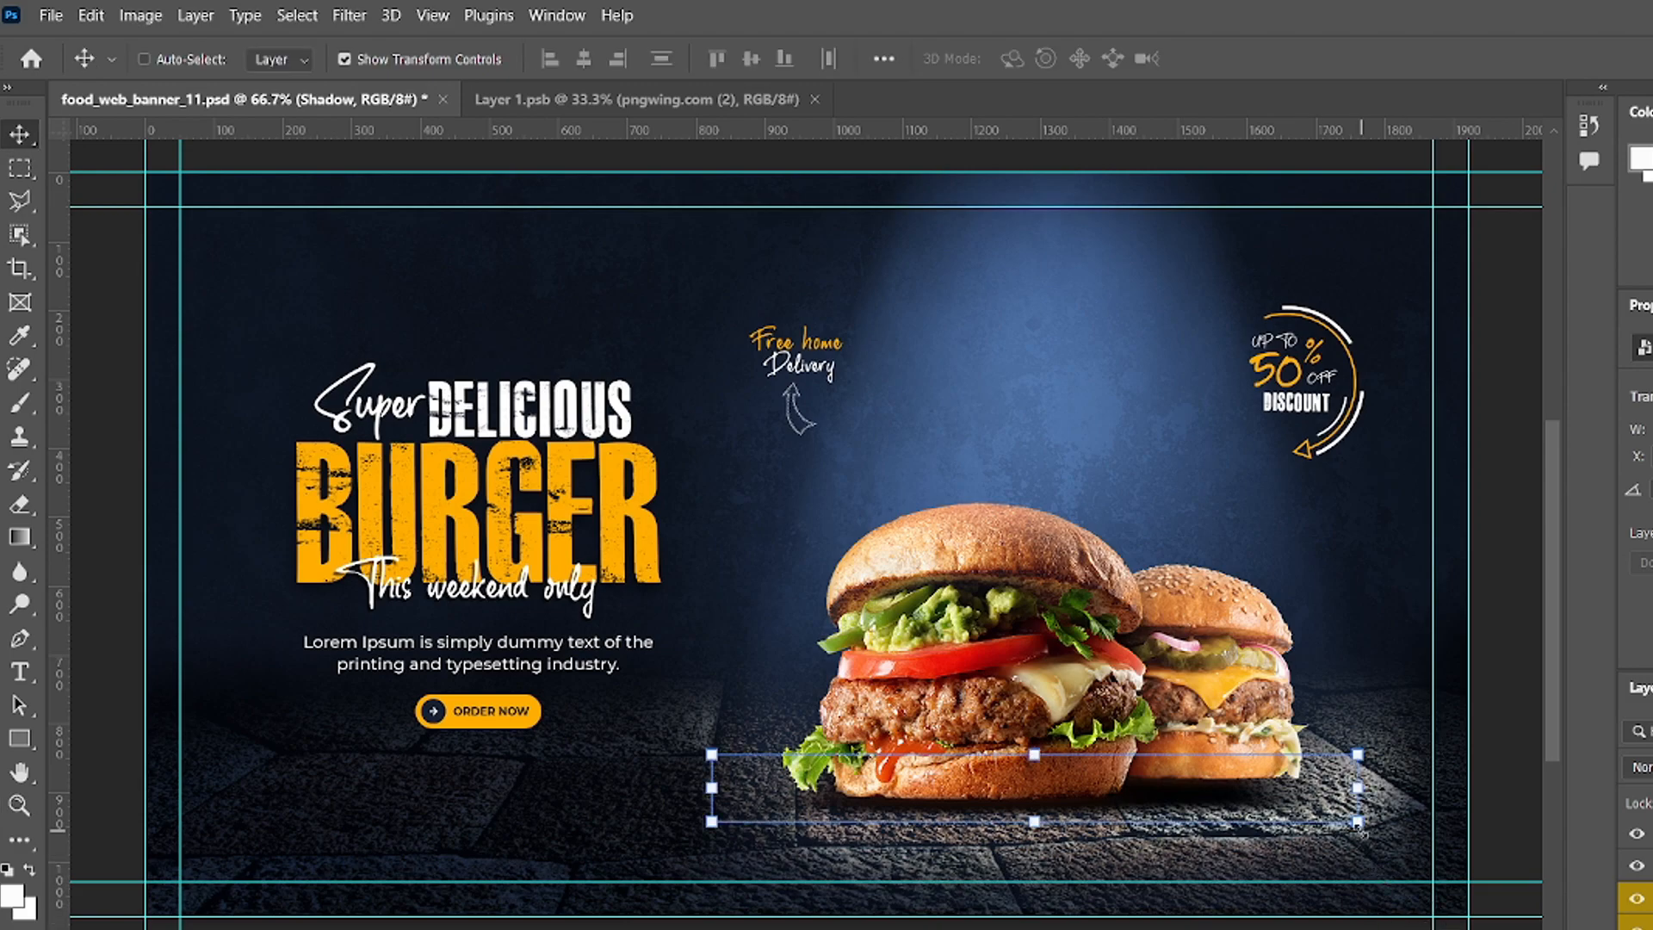
{"action": "key", "text": "ctrl+t"}
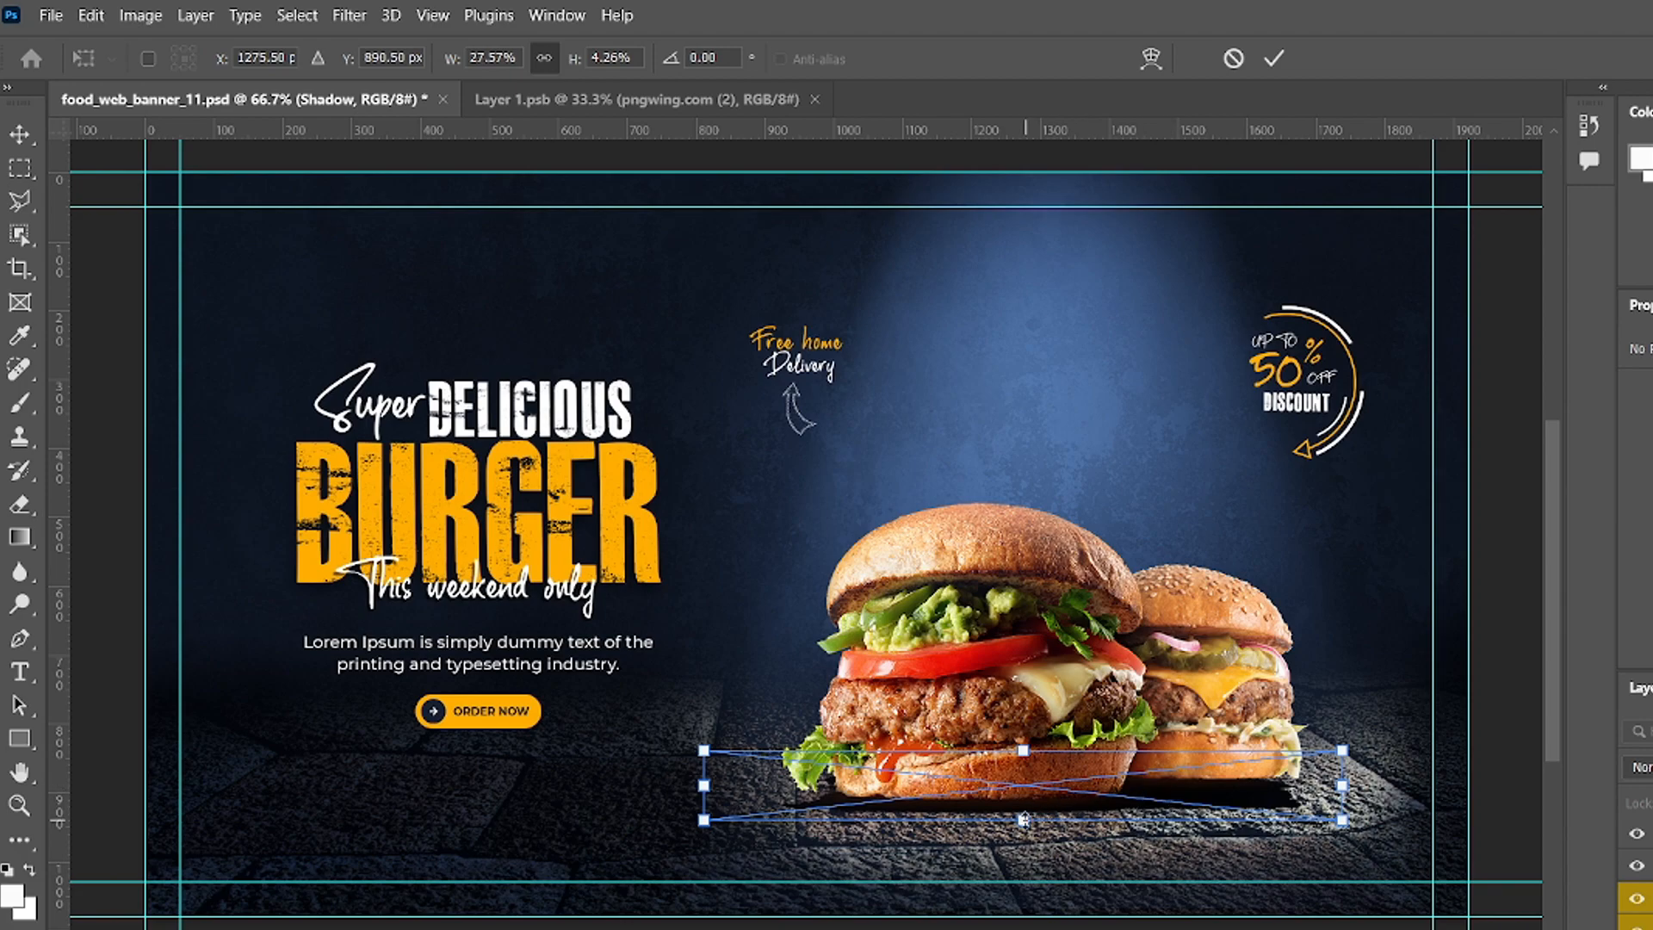
{"action": "left_click_drag", "start_coordinate": [1023, 817], "coordinate": [1024, 797]}
{"action": "left_click_drag", "start_coordinate": [692, 776], "coordinate": [789, 796]}
{"action": "left_click_drag", "start_coordinate": [986, 765], "coordinate": [1025, 787]}
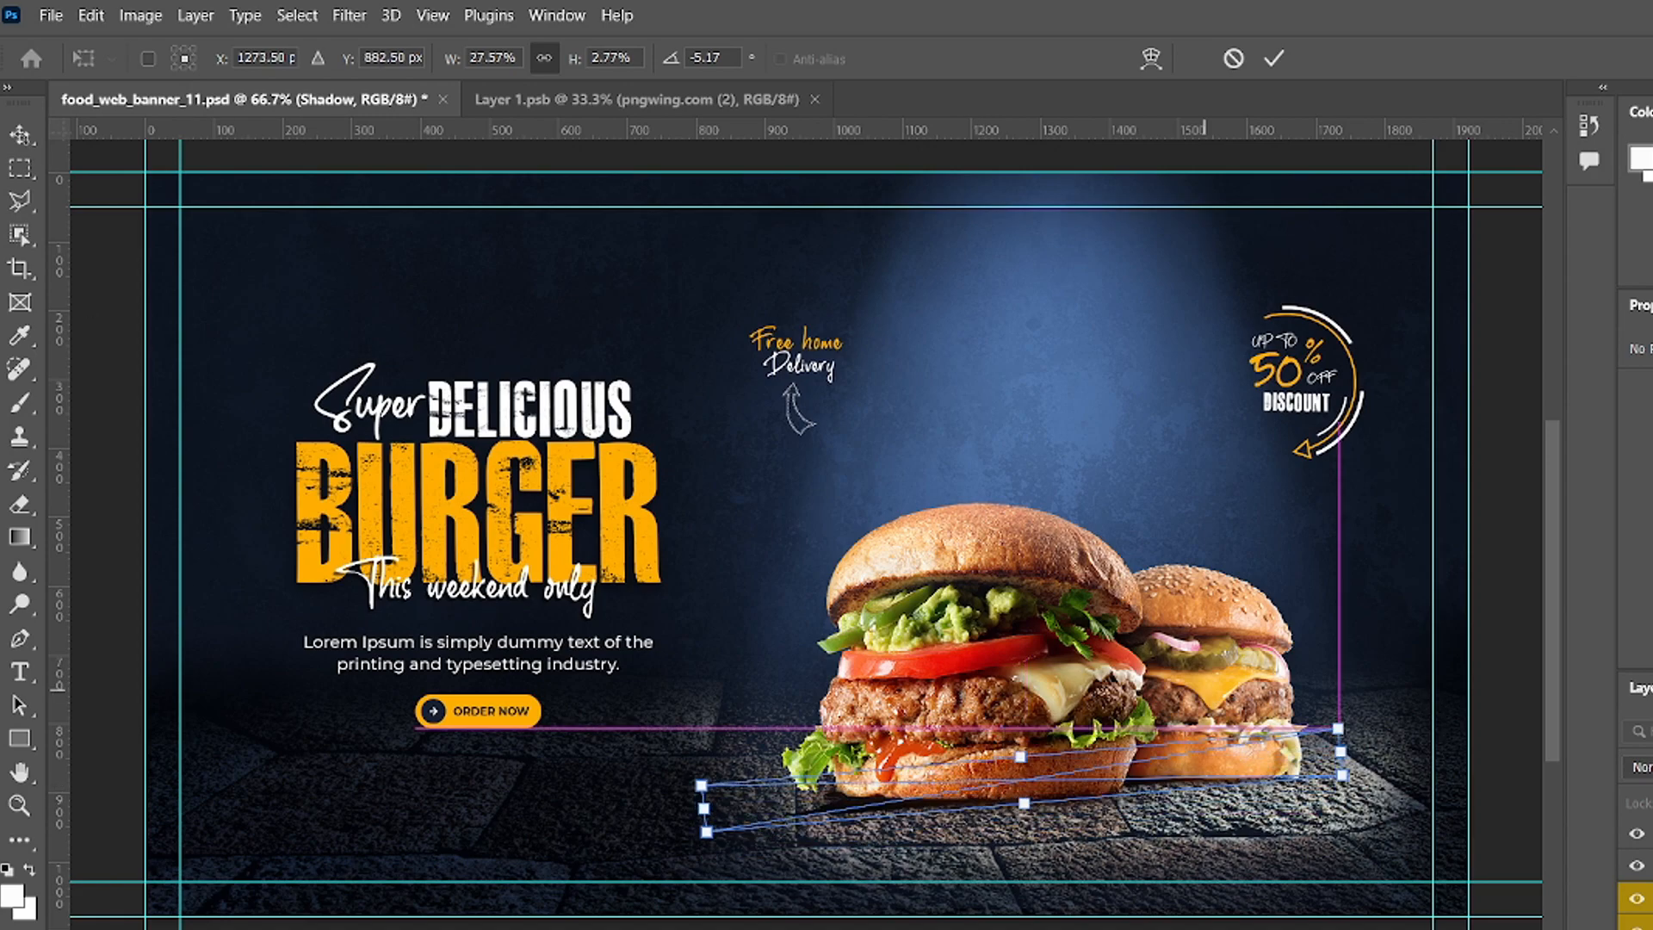
{"action": "key", "text": "Return"}
{"action": "left_click_drag", "start_coordinate": [1363, 839], "coordinate": [1363, 844]}
{"action": "key", "text": "Return"}
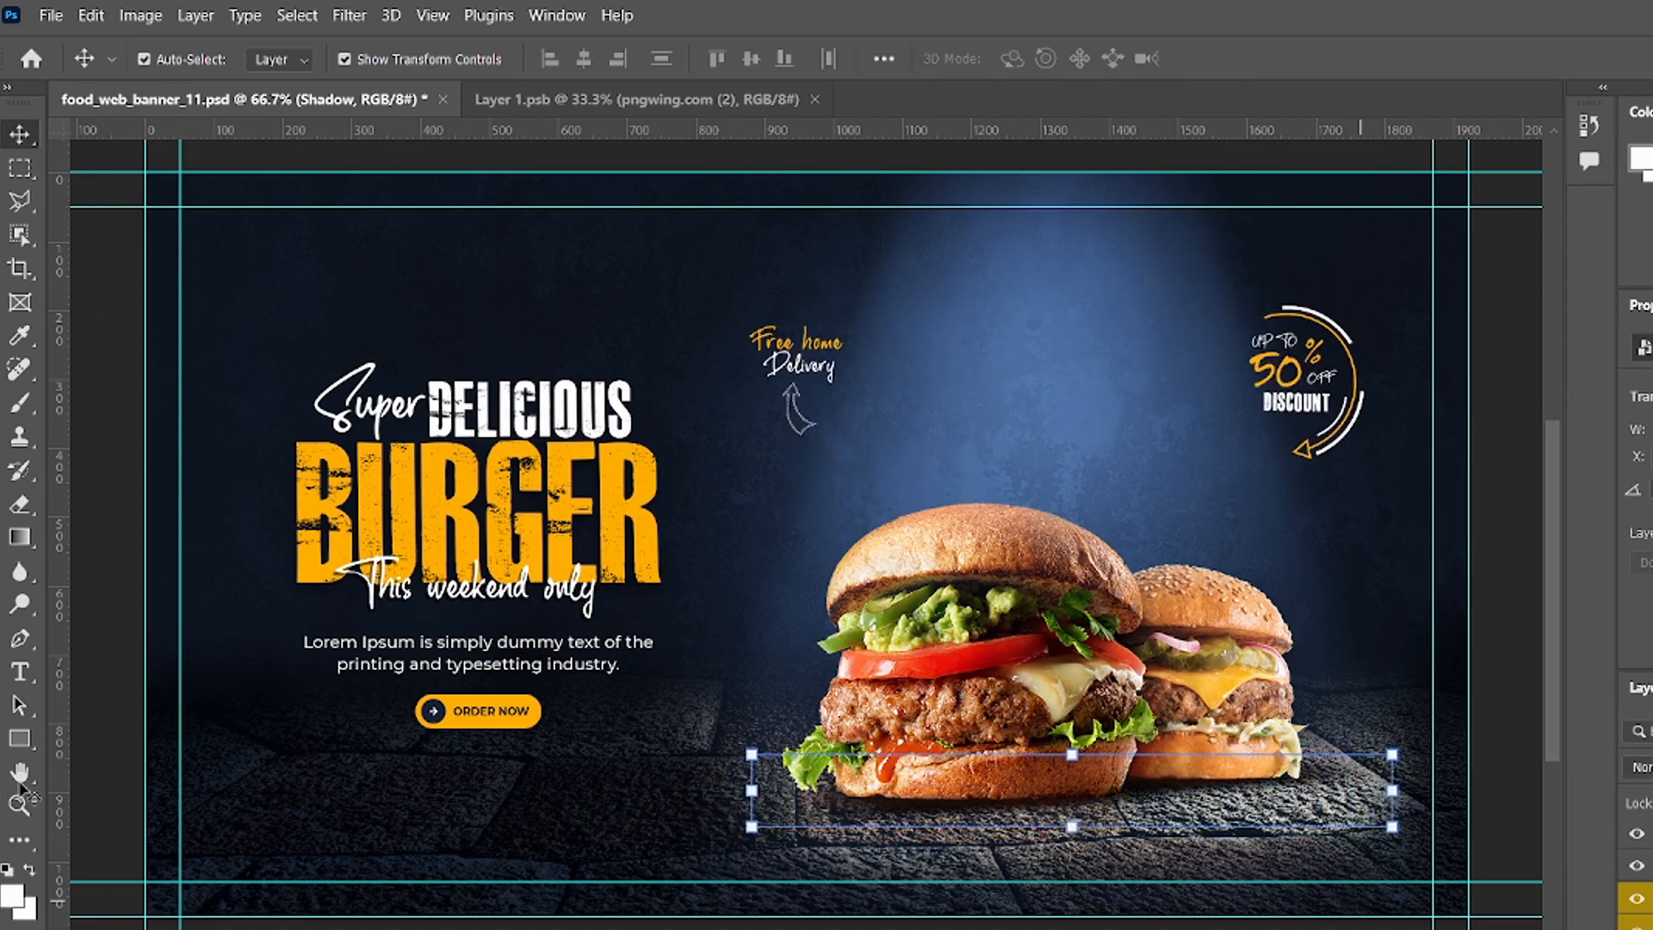
Step: Try to edit the BURGER heading text, replacing its missing MASTERPLAN TRIAL font with the default
{"action": "key", "text": "z"}
{"action": "scroll", "coordinate": [129, 480], "scroll_direction": "down", "scroll_amount": 1}
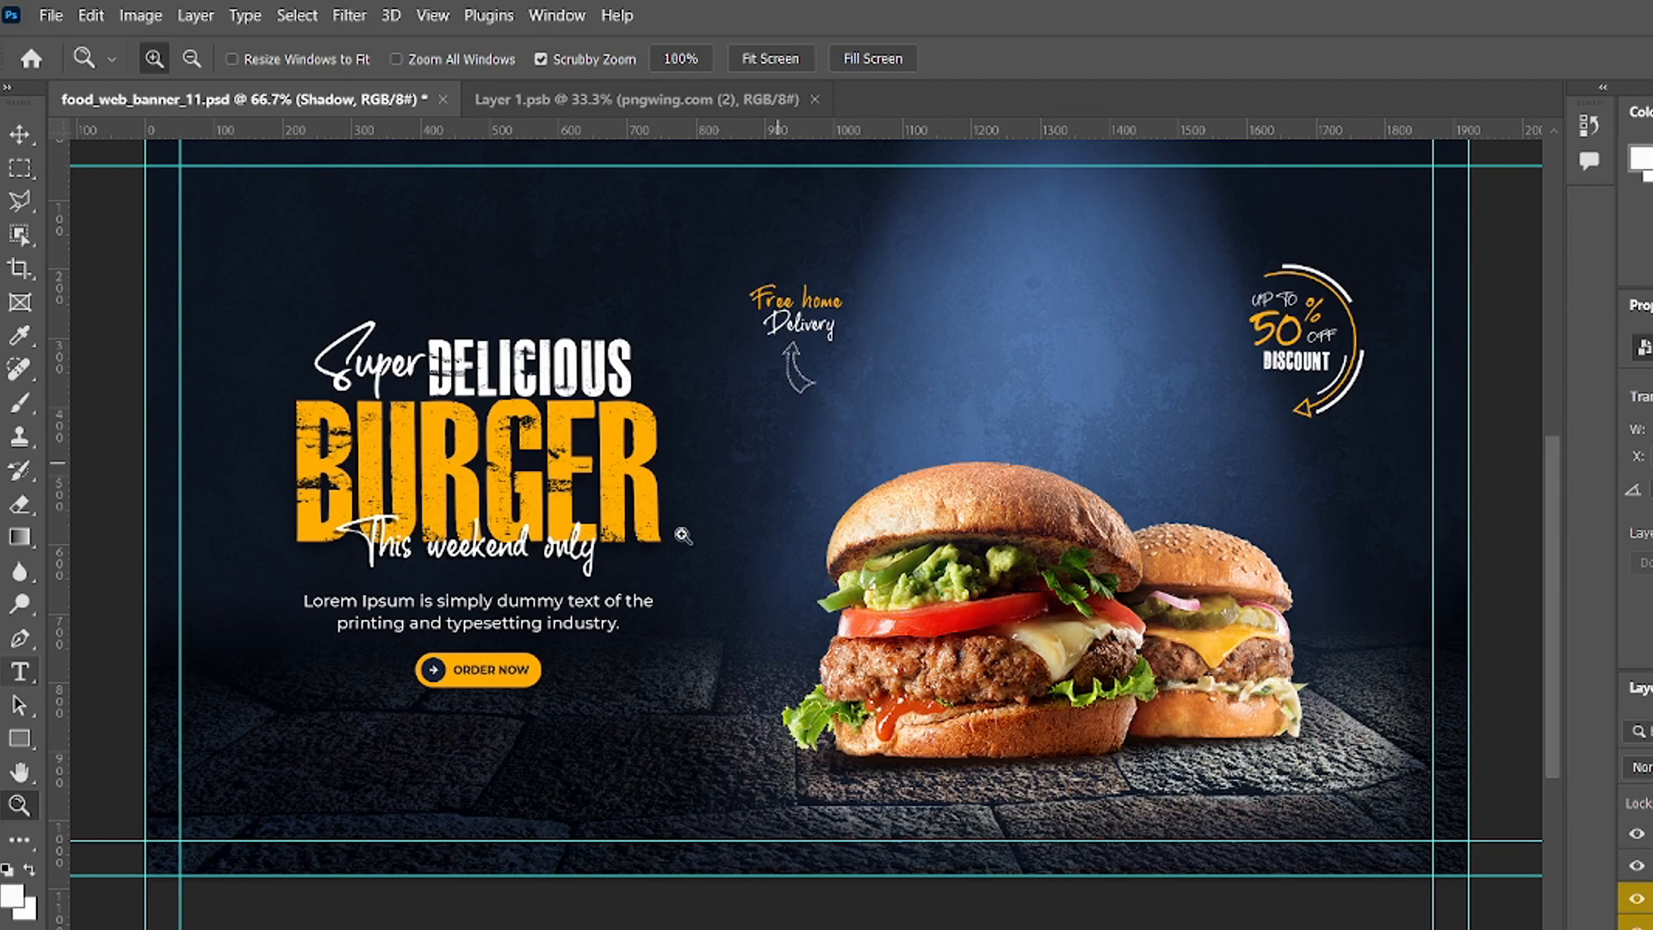
{"action": "left_click", "coordinate": [19, 674]}
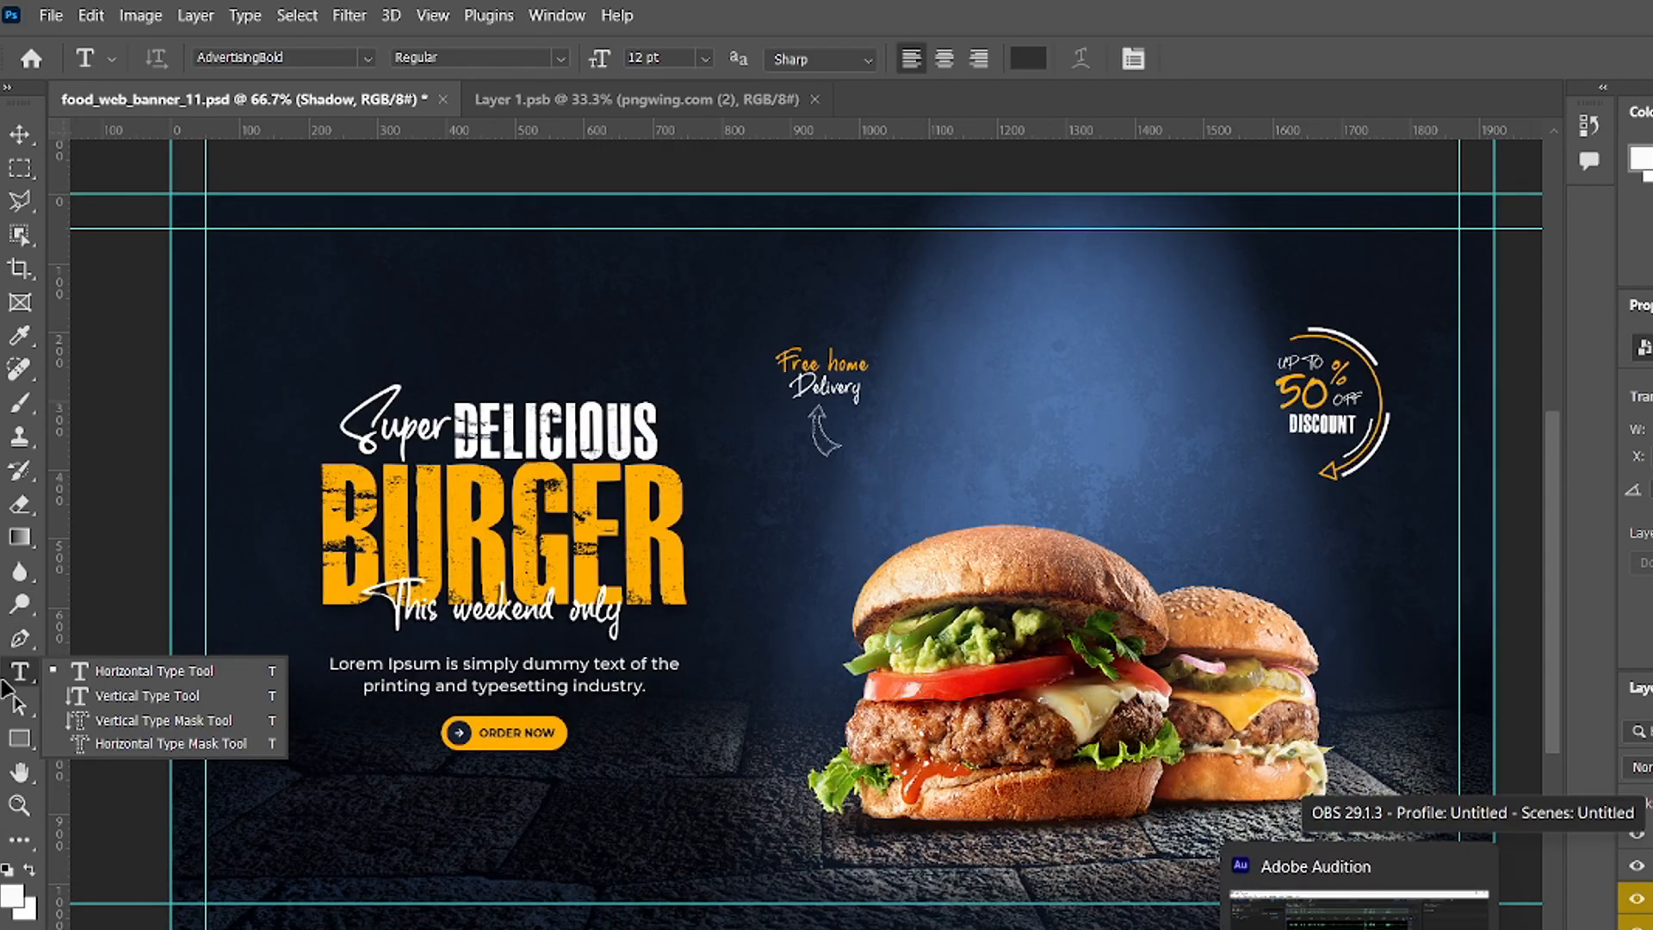
{"action": "left_click", "coordinate": [542, 521]}
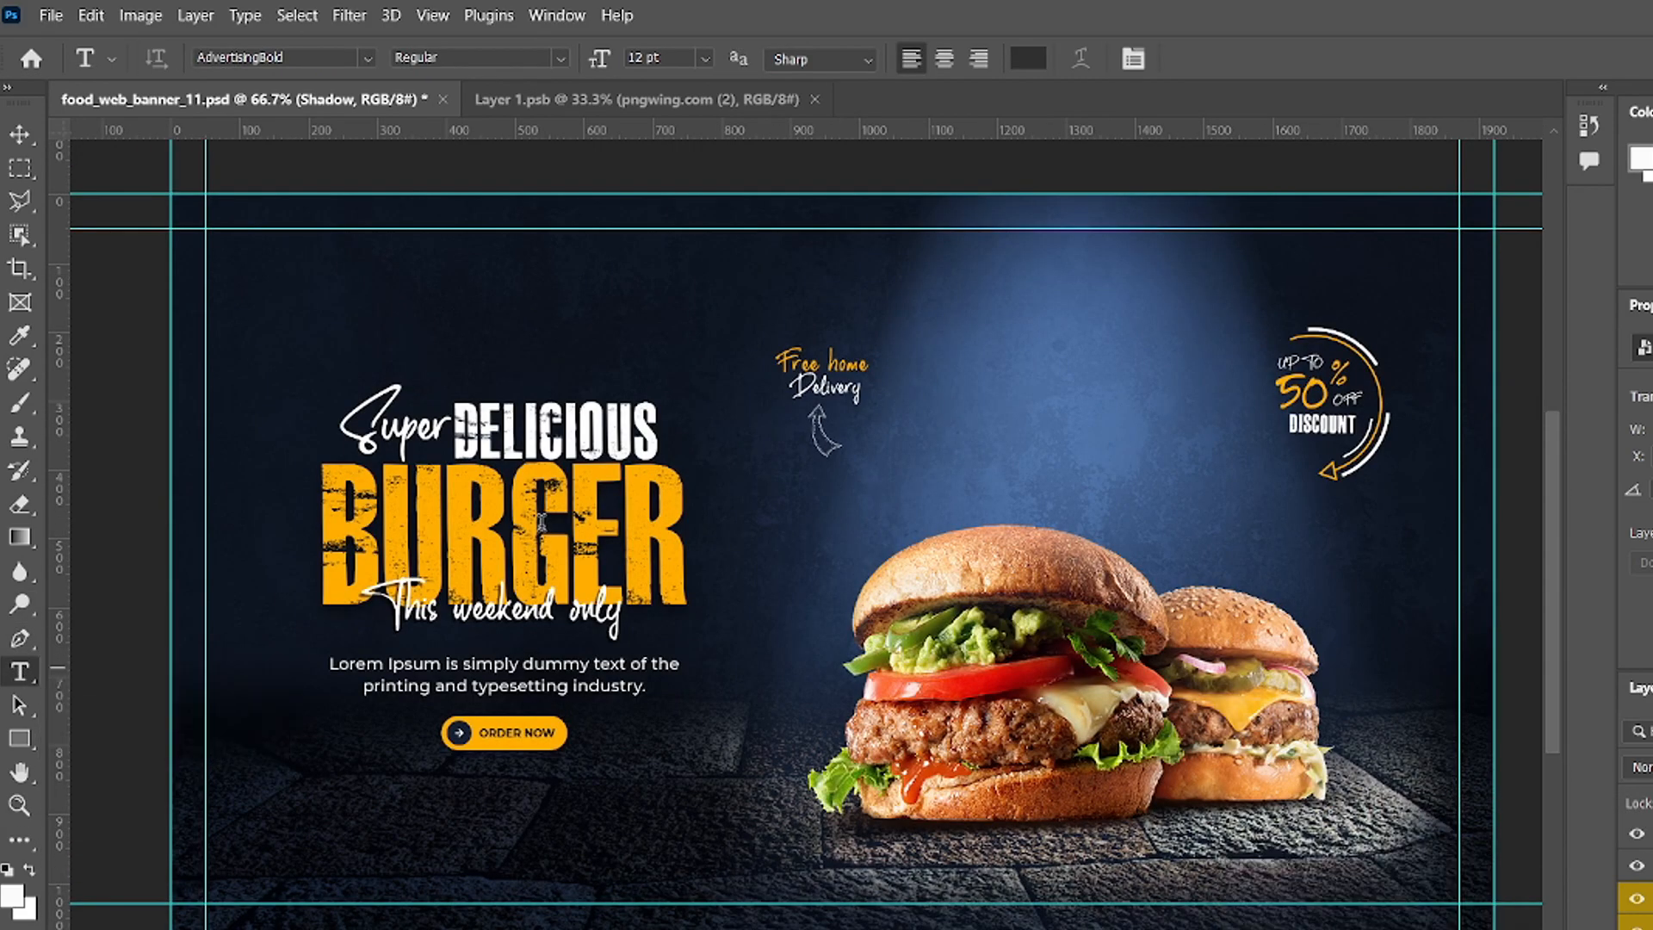
{"action": "left_click", "coordinate": [541, 520]}
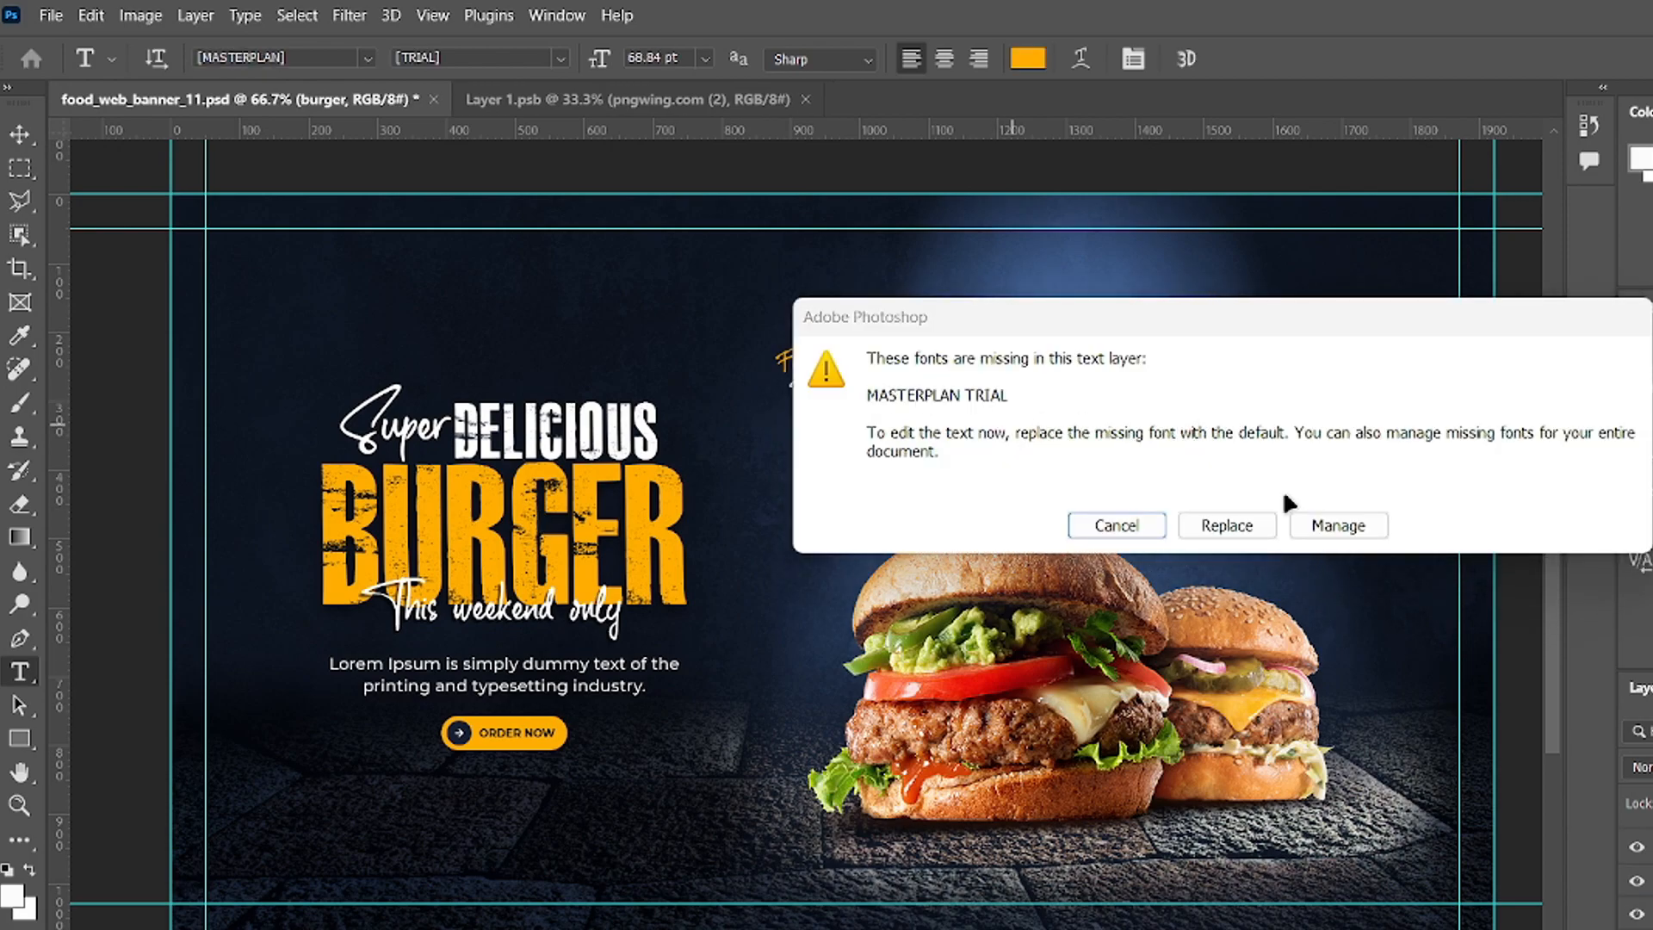
{"action": "left_click", "coordinate": [1205, 523]}
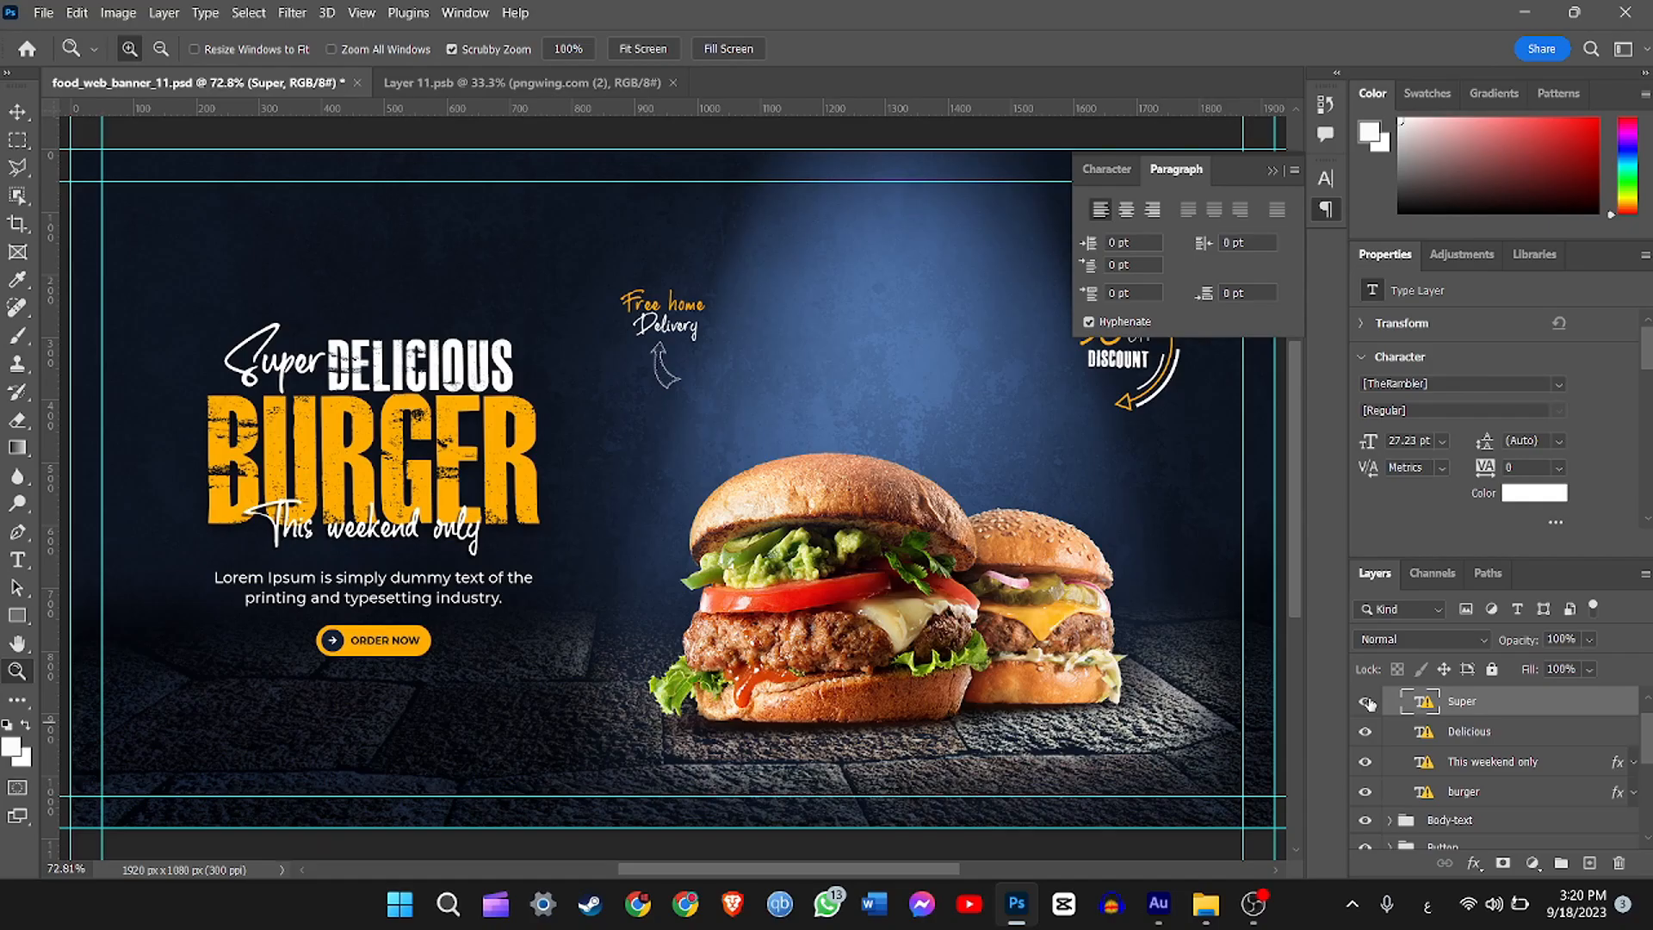
Step: Hide the Super text layer and replace the DELICIOUS text with برجر
{"action": "left_click", "coordinate": [1367, 701]}
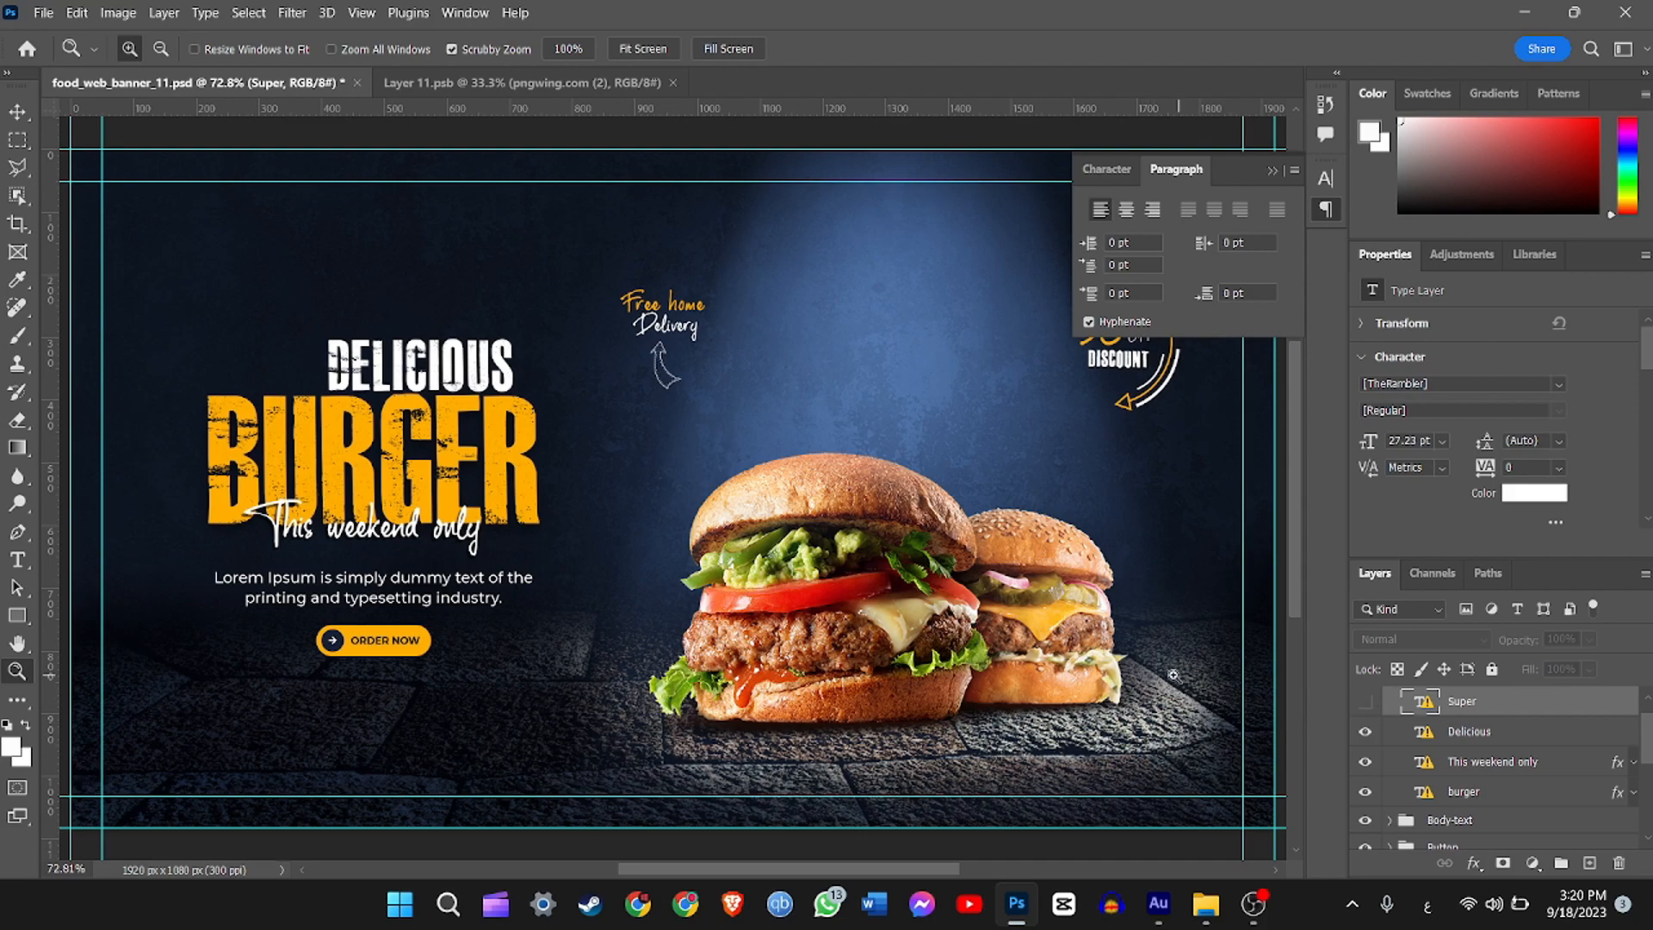
{"action": "key", "text": "t"}
{"action": "left_click", "coordinate": [385, 353]}
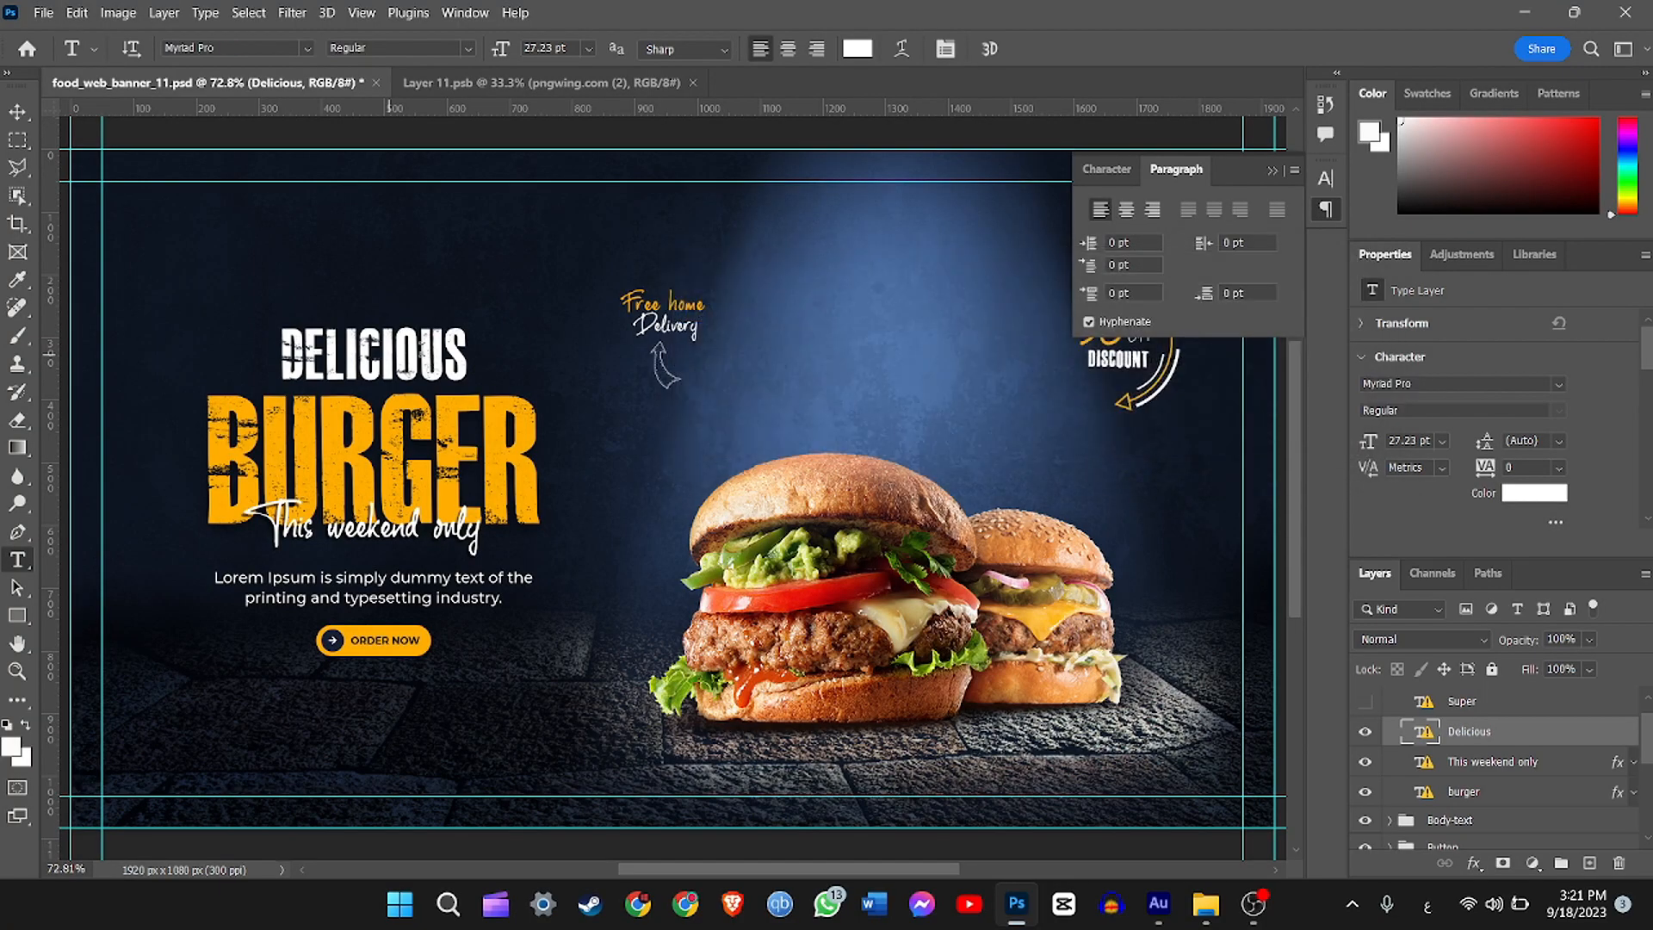
{"action": "key", "text": "ctrl+a"}
{"action": "type", "text": "سع"}
{"action": "key", "text": "BackSpace"}
{"action": "key", "text": "BackSpace"}
{"action": "type", "text": "برجر"}
Step: Switch the برجر text's paragraph setting to World-Ready Layout so that its Arabic letters join correctly
{"action": "left_click_drag", "start_coordinate": [406, 369], "coordinate": [276, 363]}
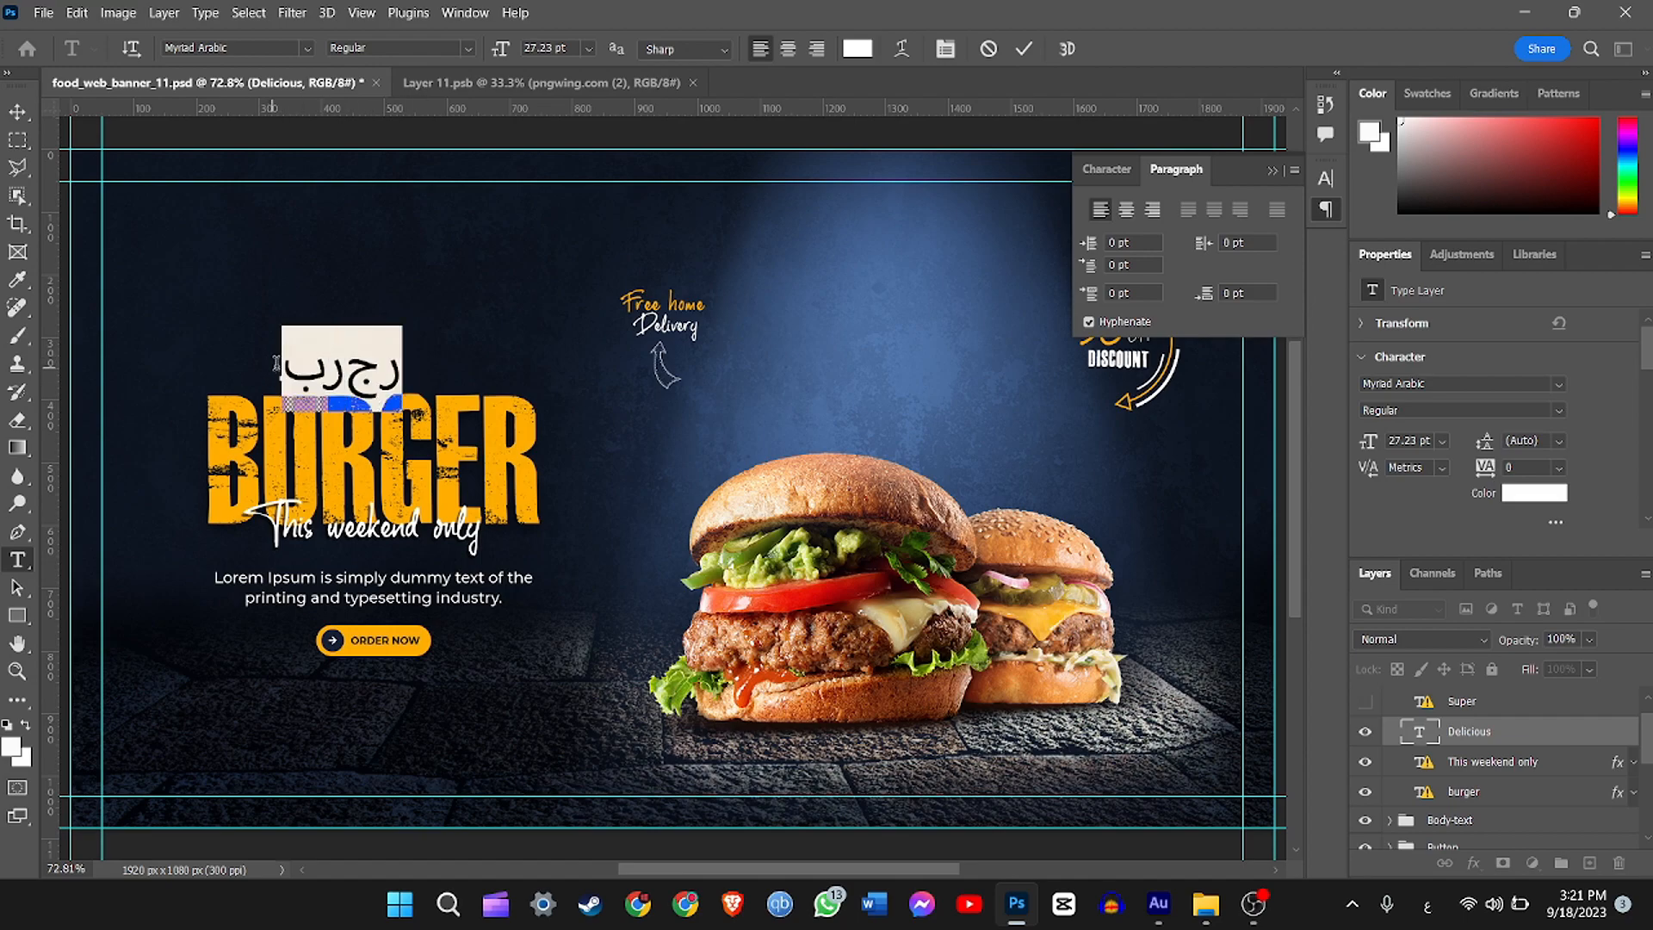
{"action": "left_click", "coordinate": [327, 382]}
{"action": "double_click", "coordinate": [327, 382]}
{"action": "left_click", "coordinate": [465, 12]}
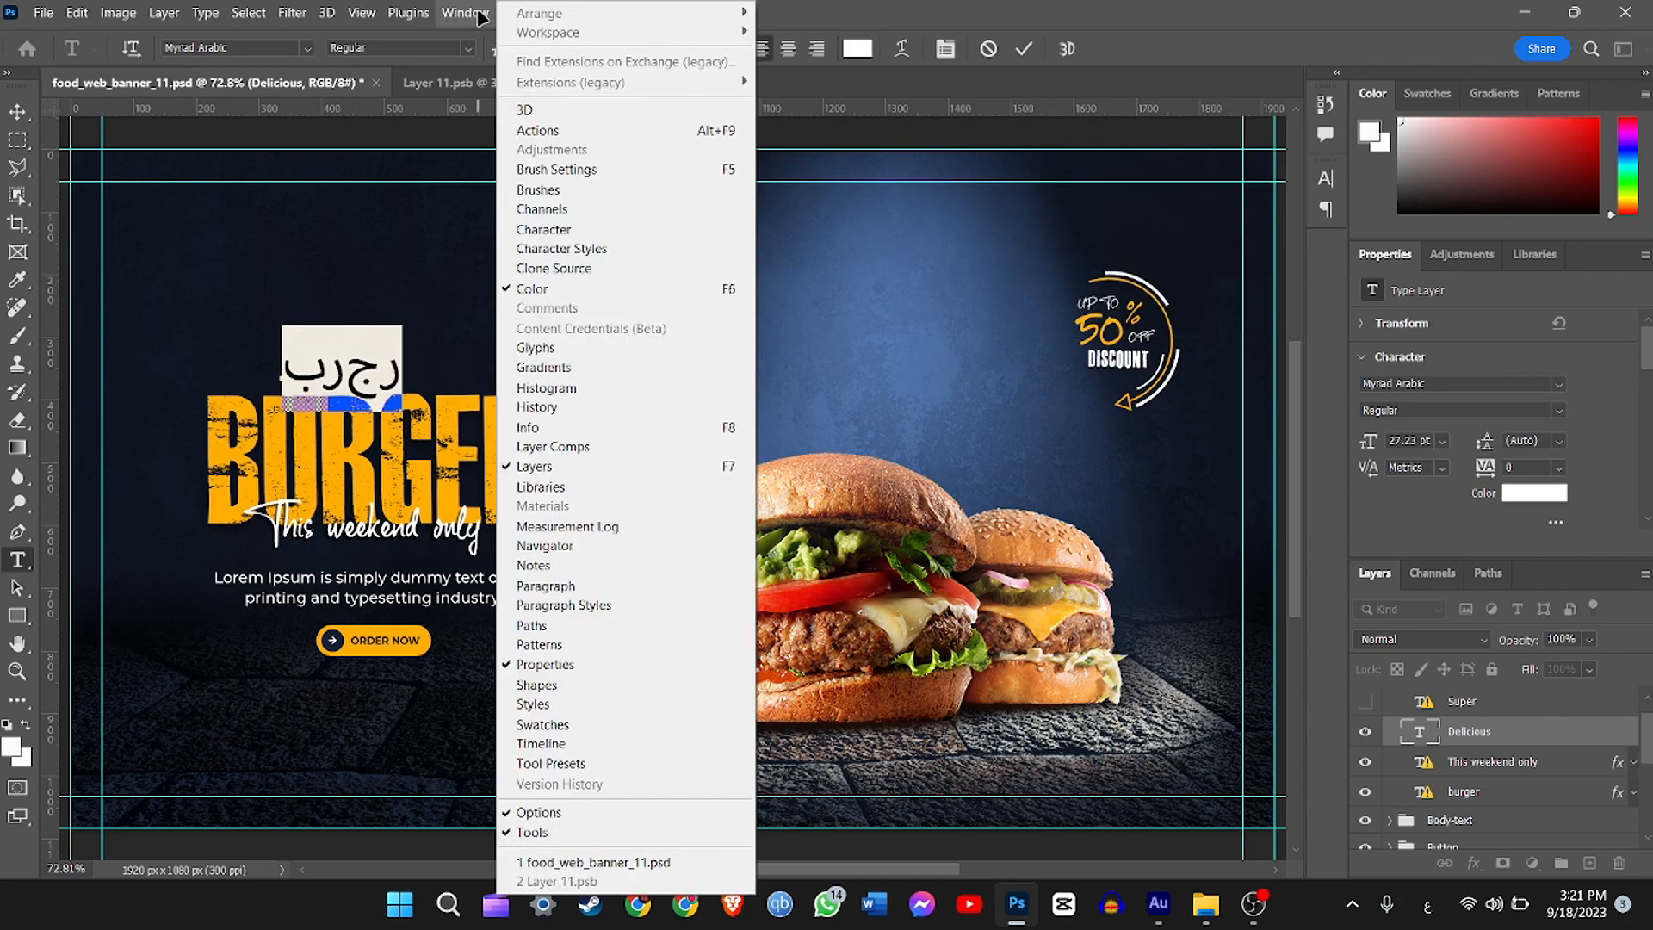
{"action": "left_click", "coordinate": [568, 213]}
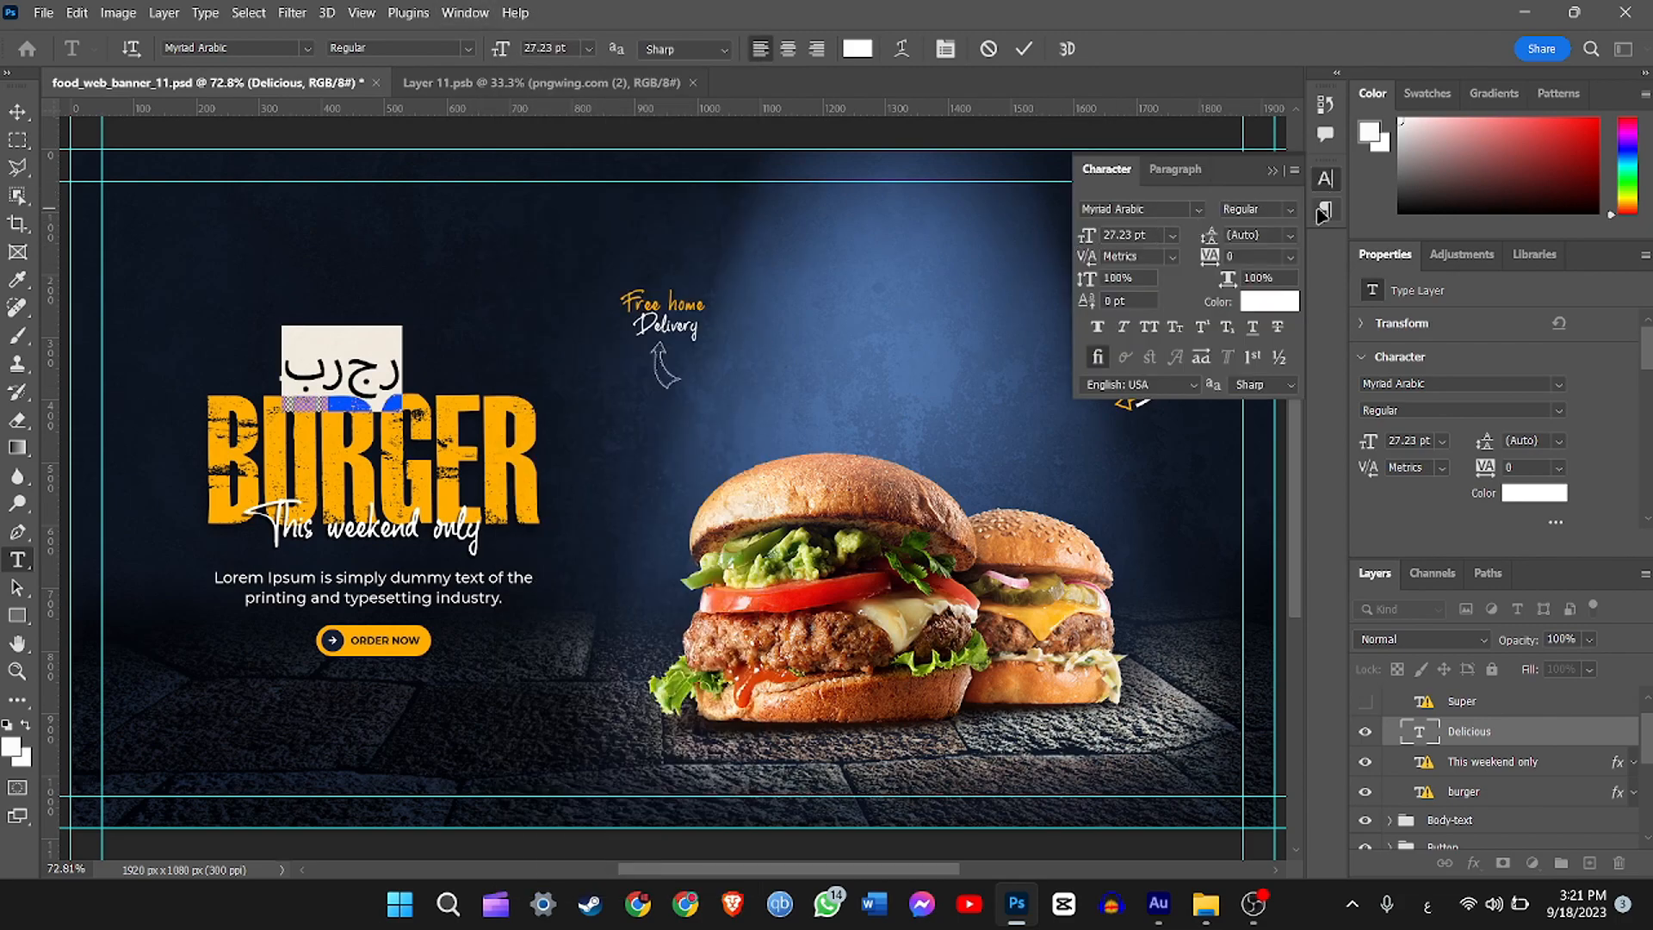
{"action": "left_click", "coordinate": [1175, 169]}
{"action": "left_click", "coordinate": [1294, 170]}
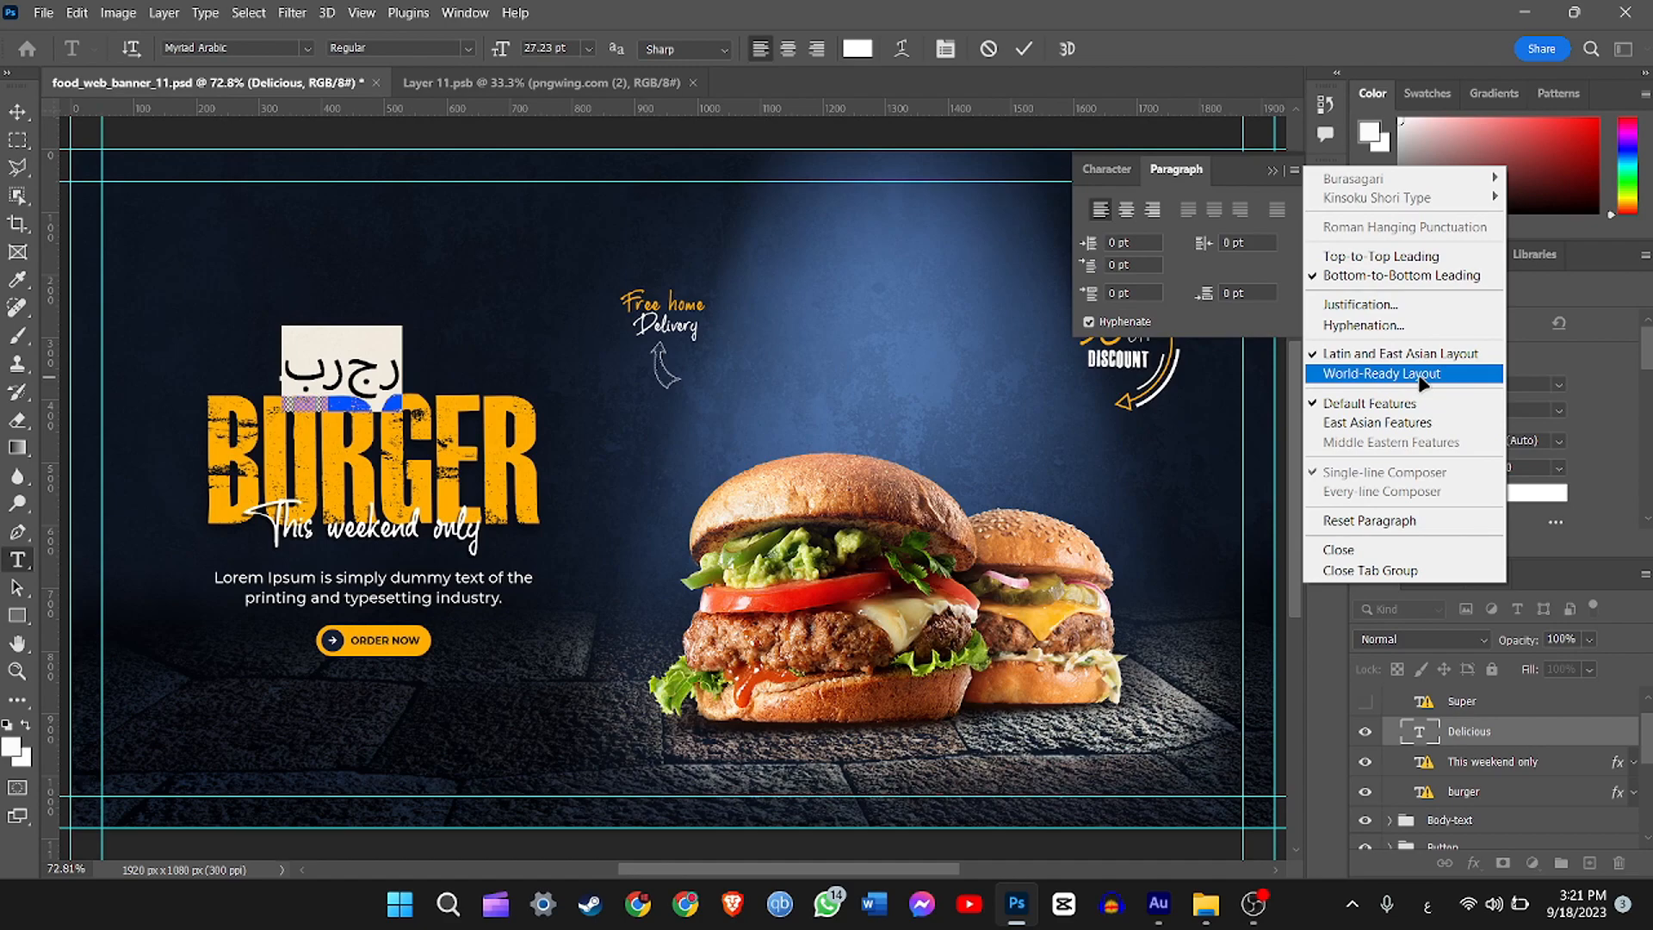
{"action": "left_click", "coordinate": [1421, 381]}
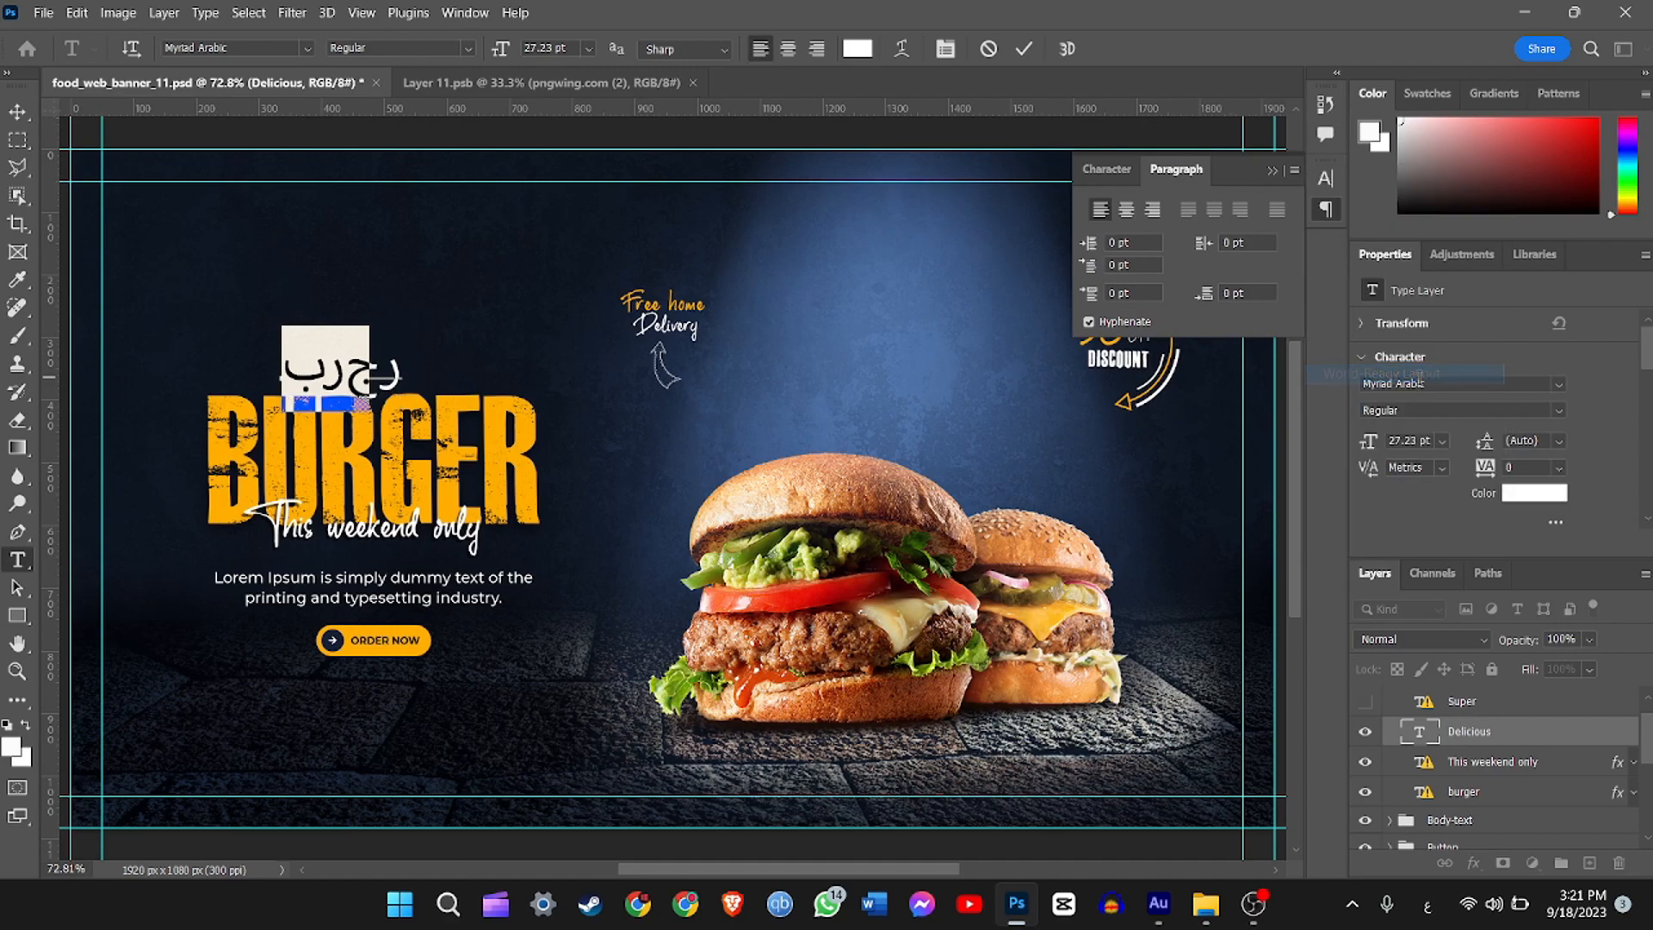
{"action": "left_click", "coordinate": [318, 350]}
Step: Scale the برجر text up to about 190% and position it centred above the BURGER heading
{"action": "left_click", "coordinate": [17, 111]}
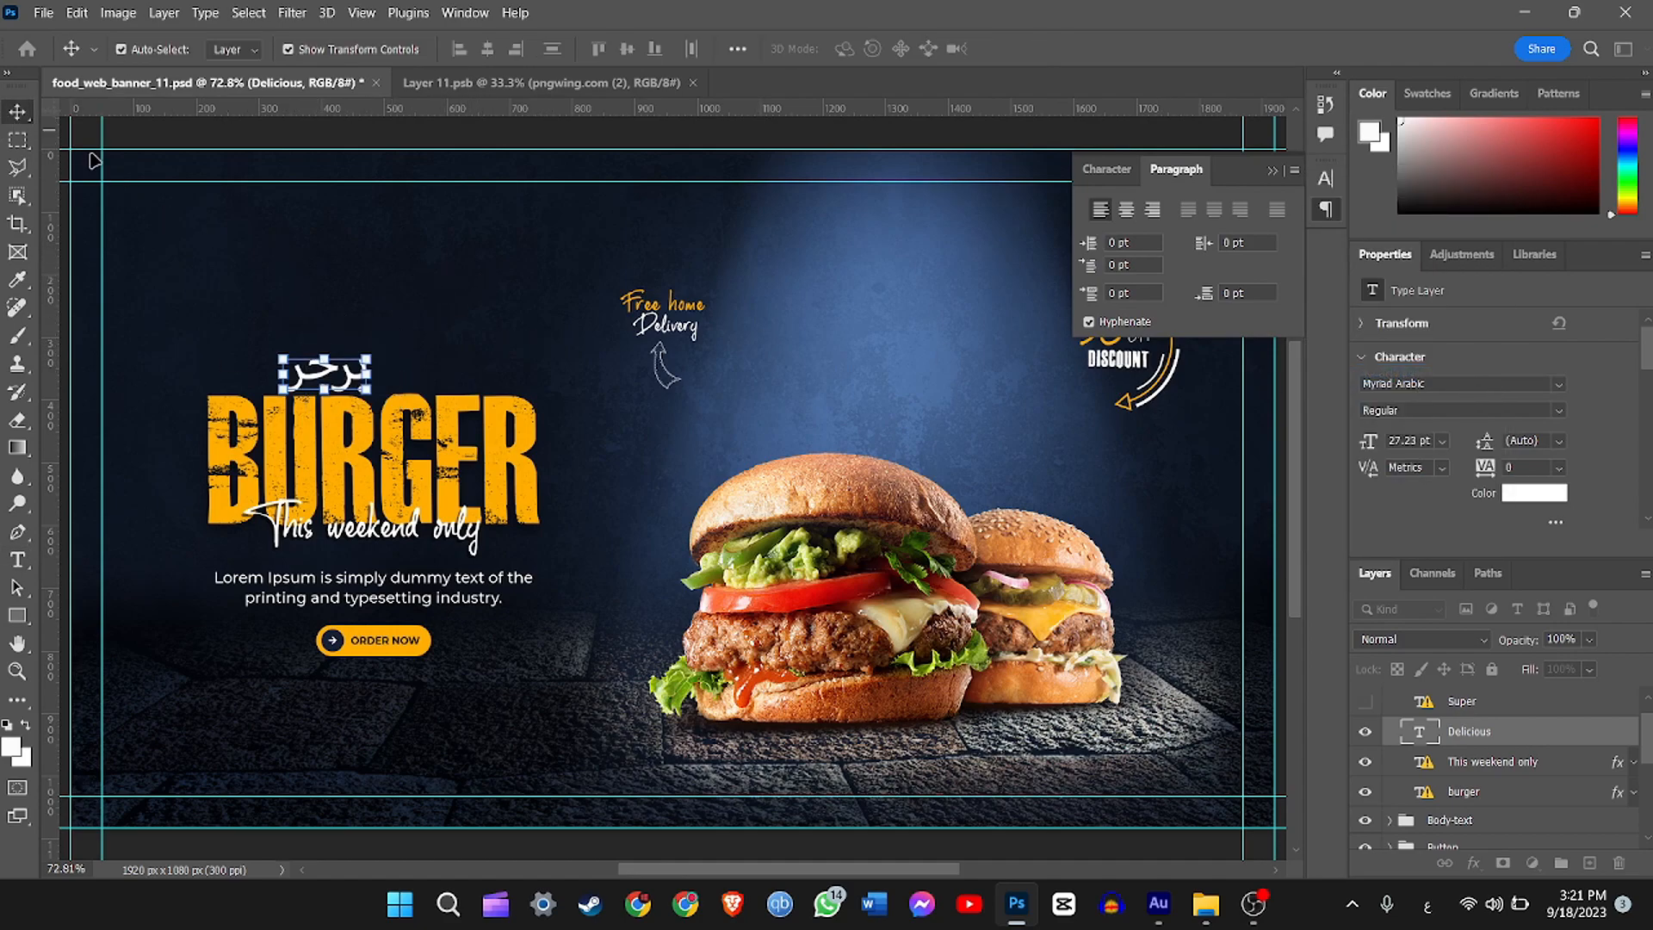
{"action": "left_click_drag", "start_coordinate": [370, 390], "coordinate": [410, 368]}
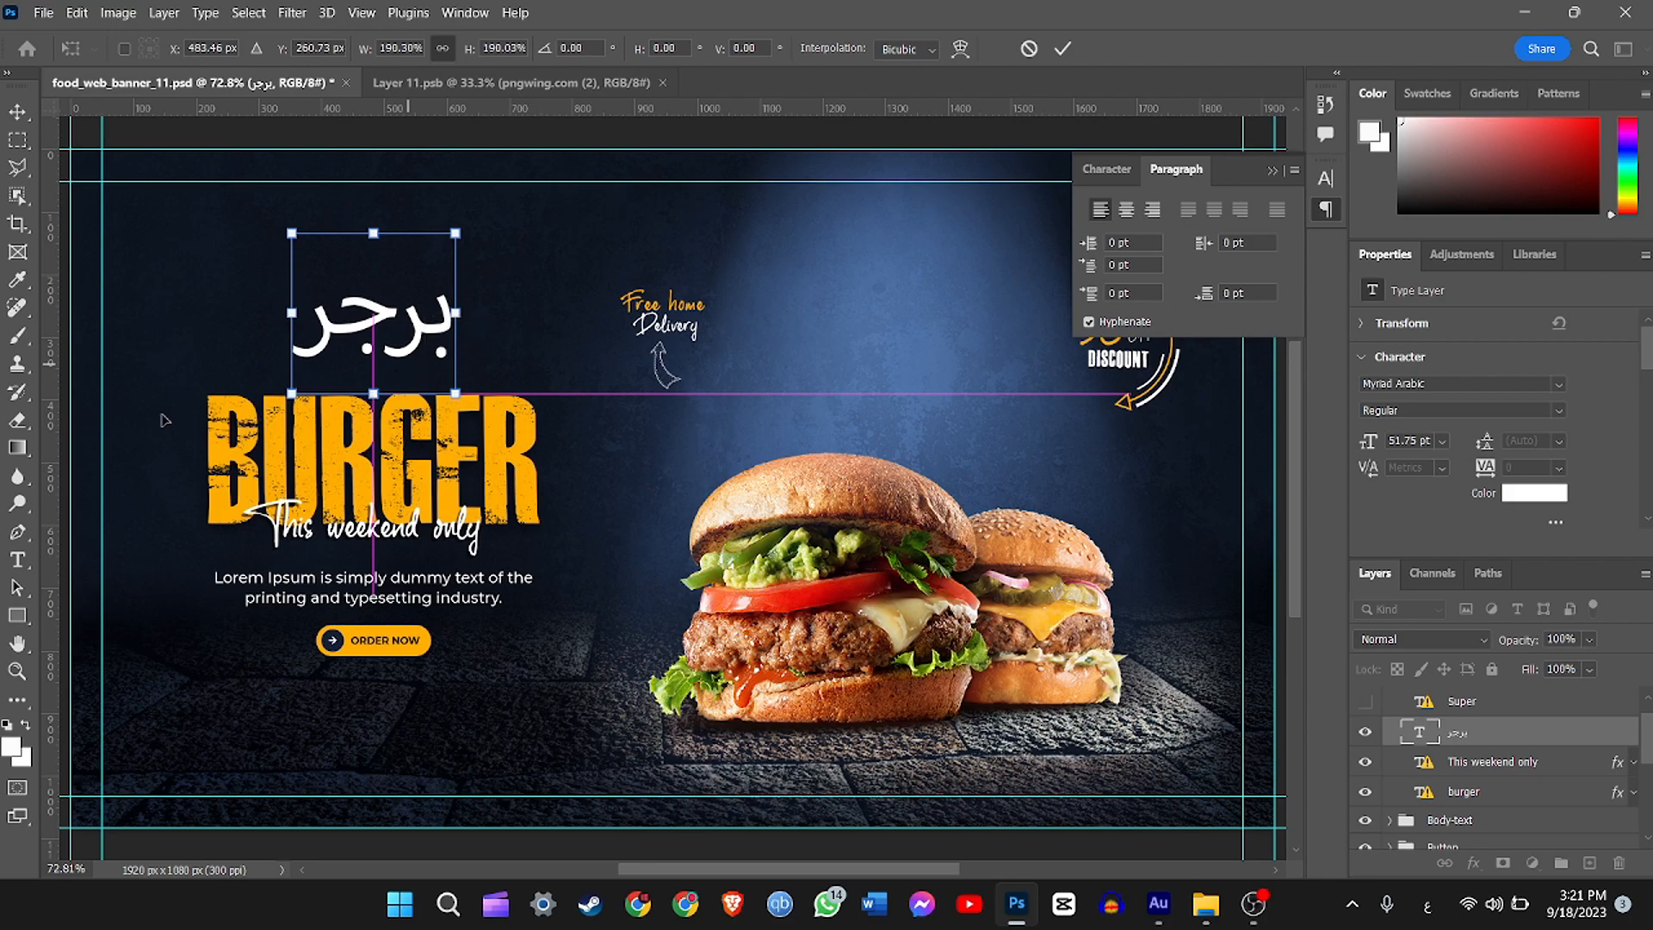
{"action": "left_click_drag", "start_coordinate": [257, 390], "coordinate": [670, 441]}
Step: Set the font of the برجر text to 29LT Bukra Bold
{"action": "left_click", "coordinate": [17, 561]}
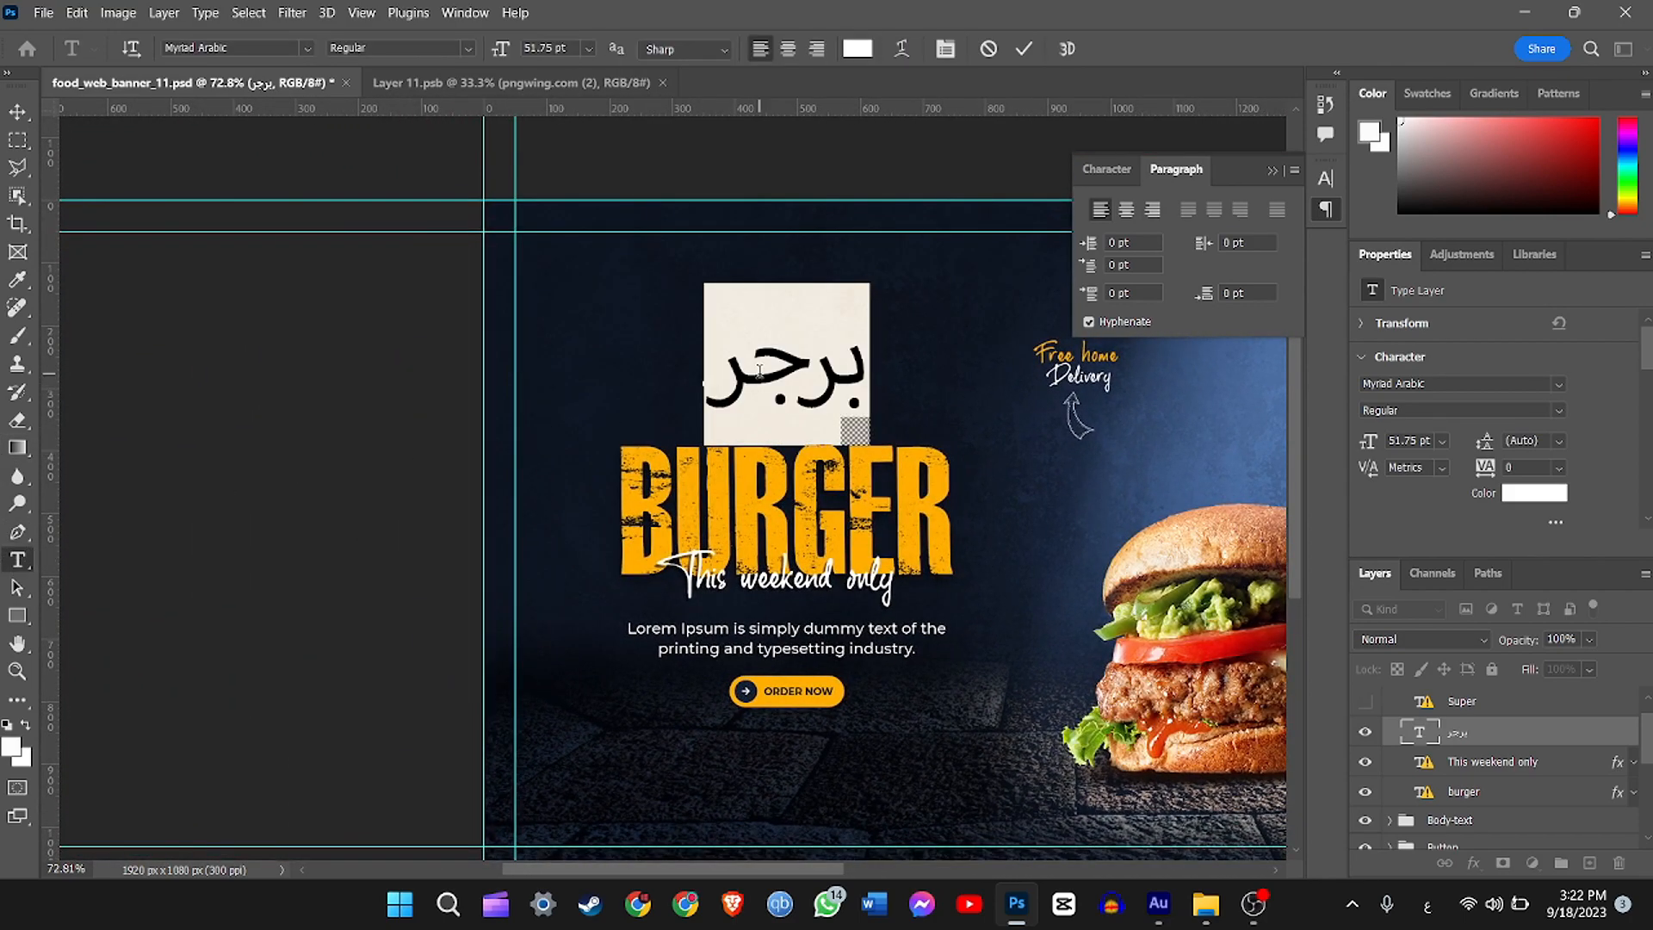
{"action": "left_click", "coordinate": [240, 49]}
{"action": "left_click", "coordinate": [306, 49]}
{"action": "left_click", "coordinate": [295, 709]}
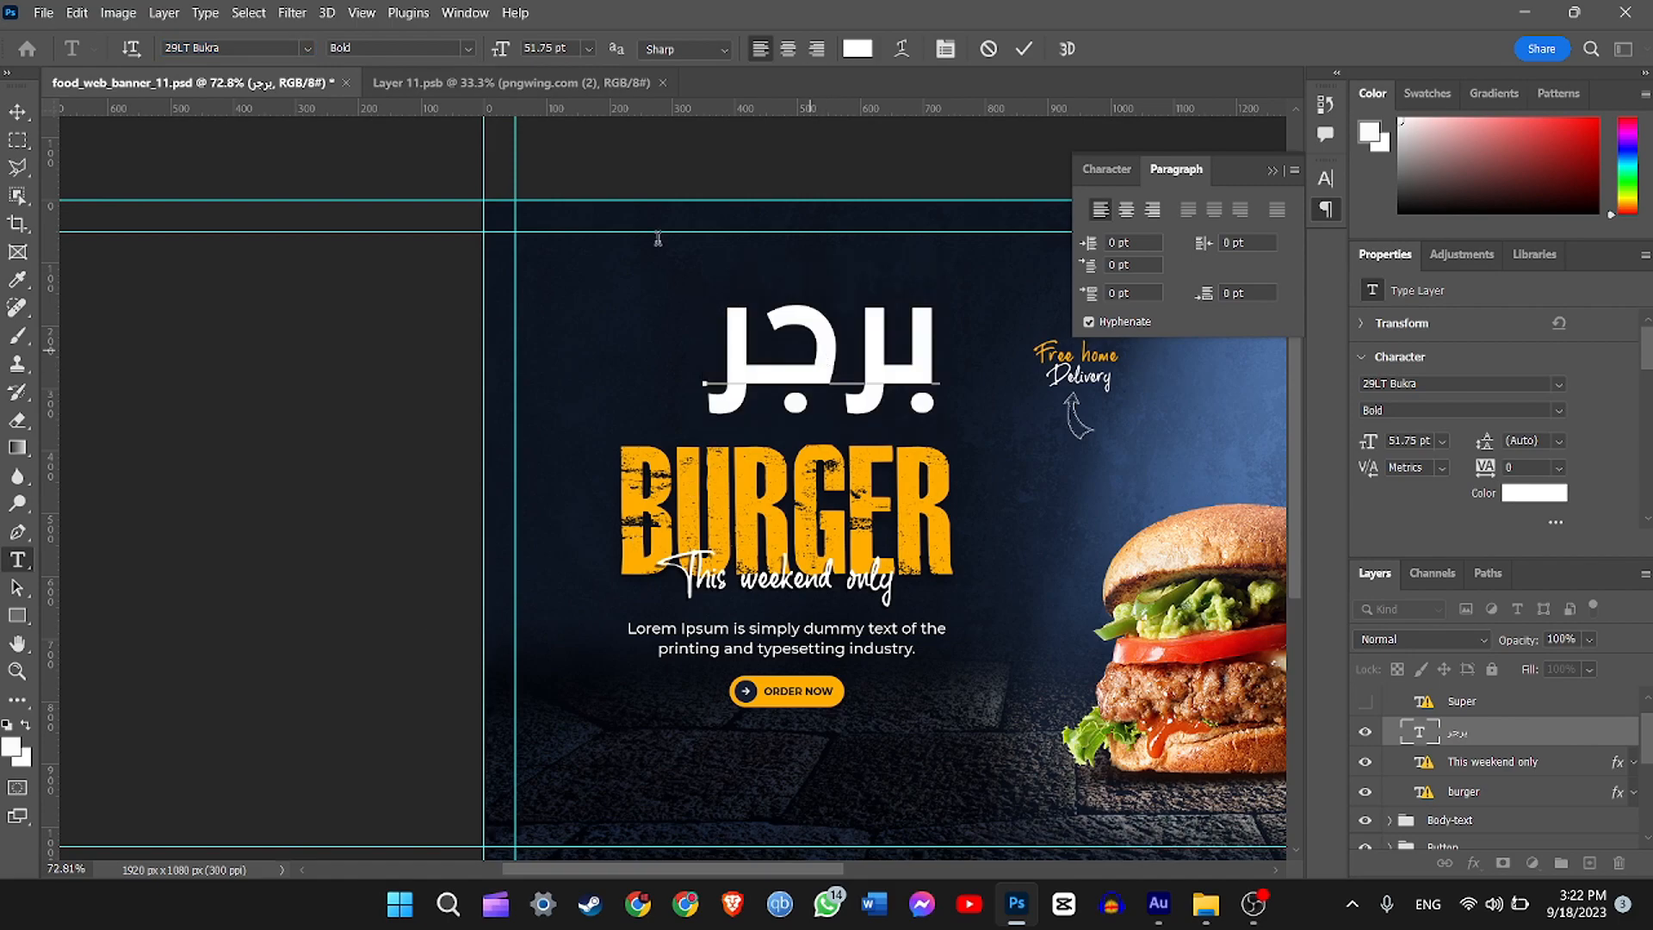
Step: Scale the برجر text down to about 90% and centre it just above the BURGER heading
{"action": "left_click", "coordinate": [17, 112]}
{"action": "key", "text": "ctrl+t"}
{"action": "left_click_drag", "start_coordinate": [893, 430], "coordinate": [836, 402]}
Step: Replace the missing MASTERPLAN TRIAL font of the BURGER heading with the default and change its text to قلب الأسد
{"action": "left_click", "coordinate": [19, 560]}
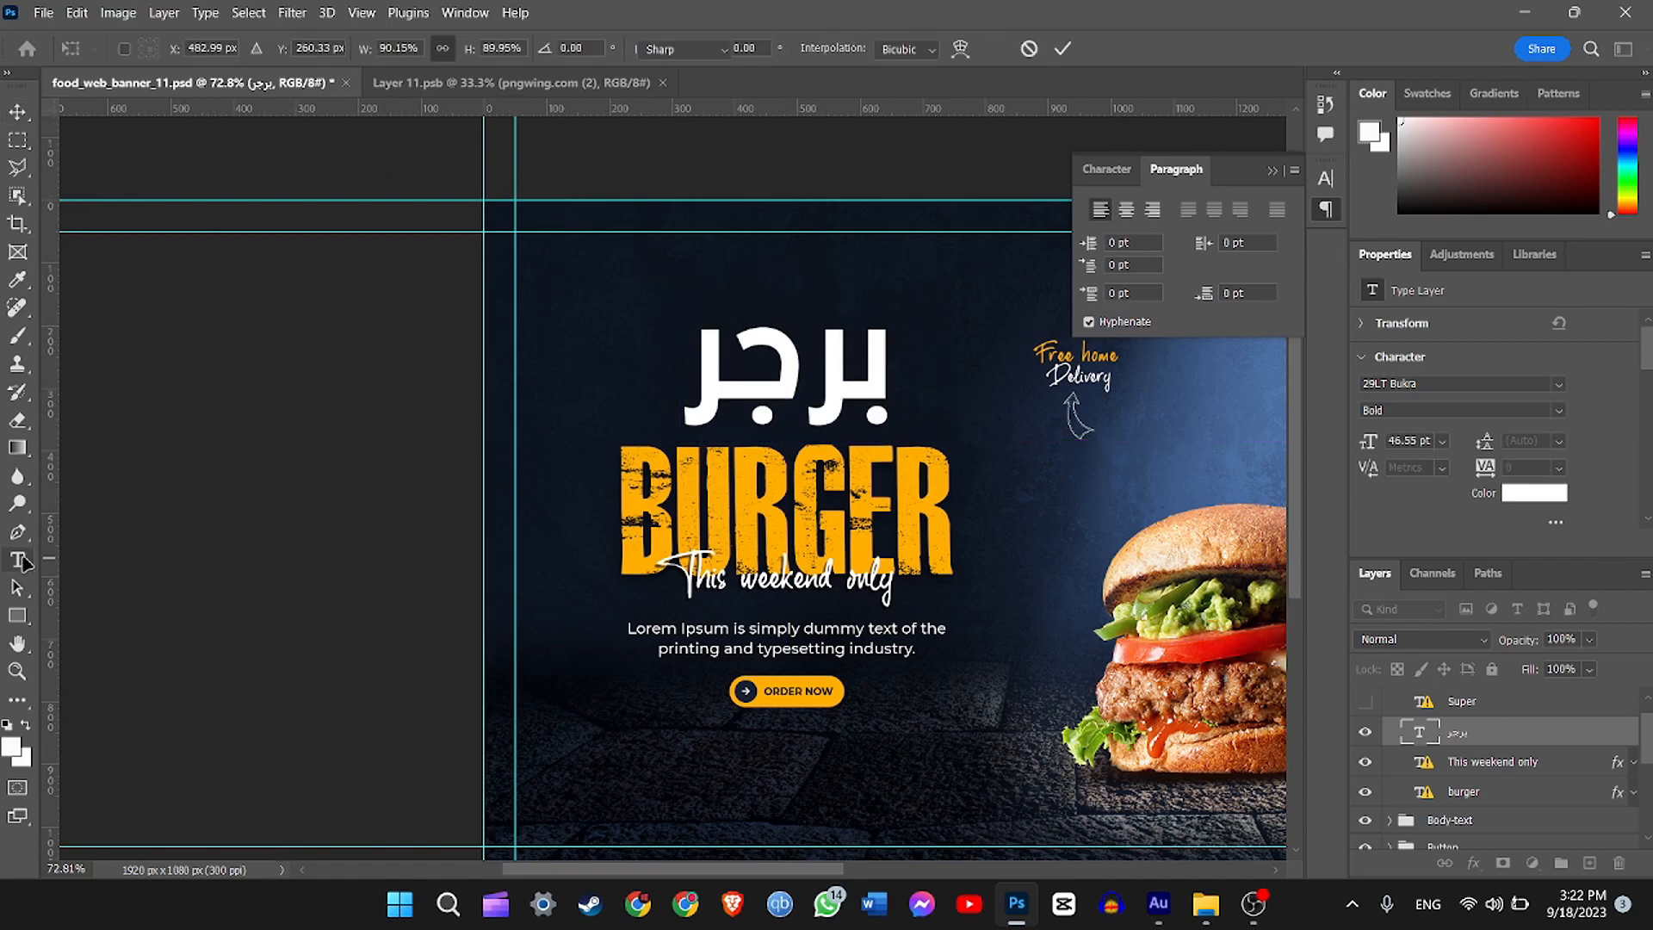
{"action": "left_click", "coordinate": [754, 510]}
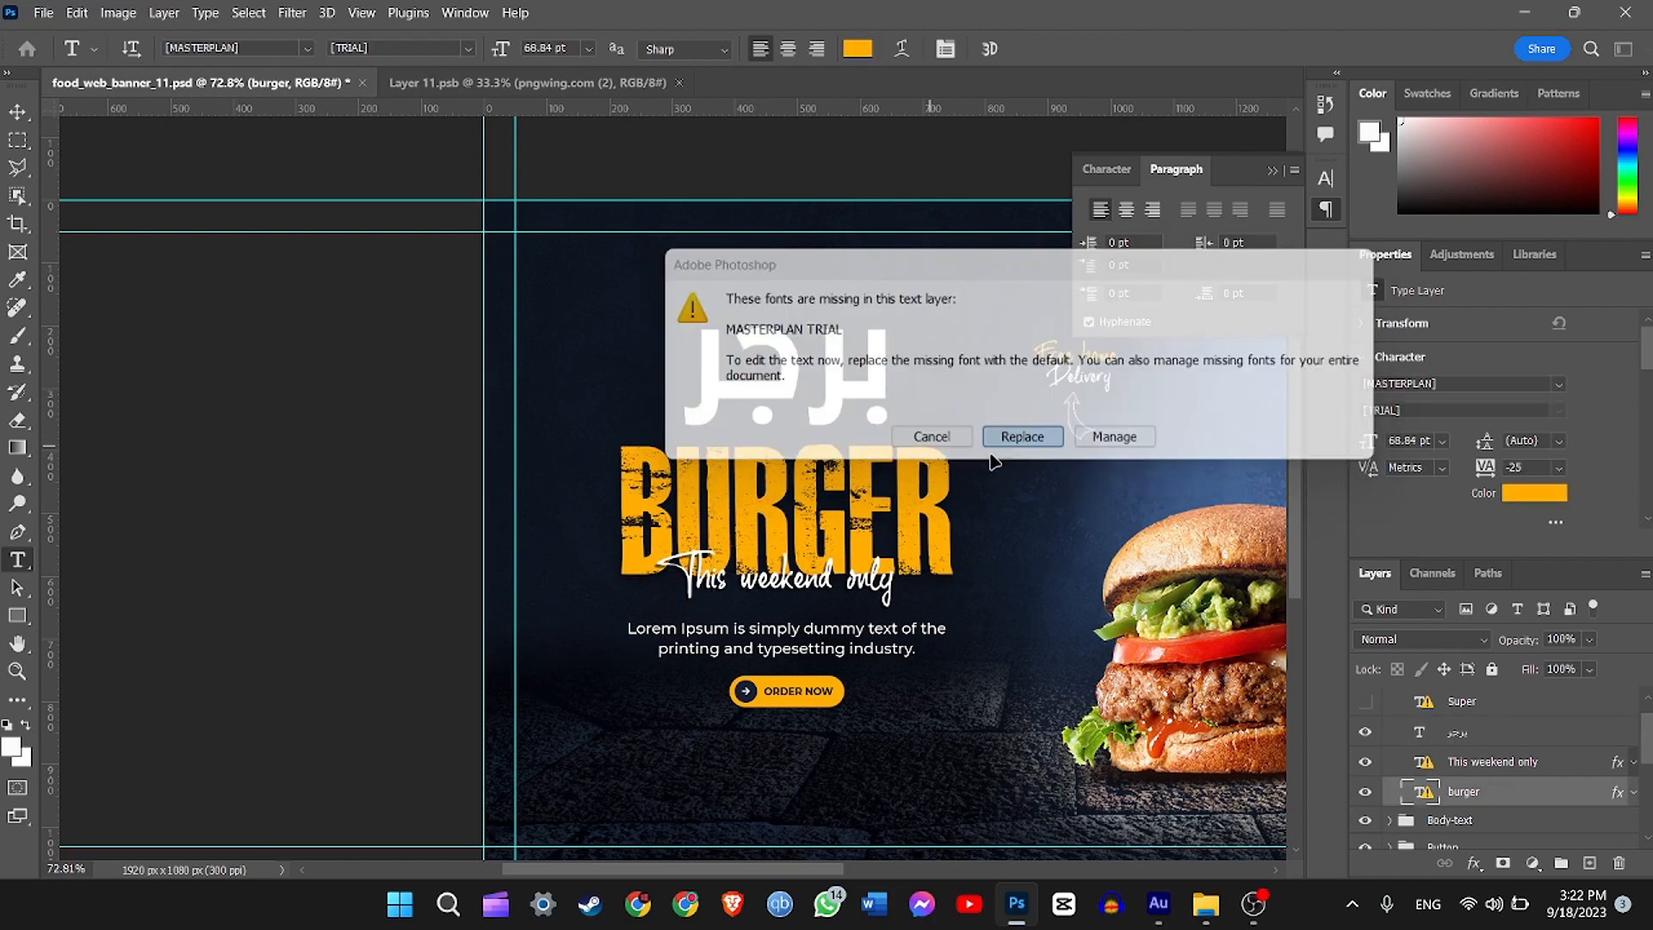
{"action": "left_click", "coordinate": [1008, 437]}
{"action": "double_click", "coordinate": [855, 505]}
{"action": "key", "text": "alt+shift"}
{"action": "type", "text": "قل"}
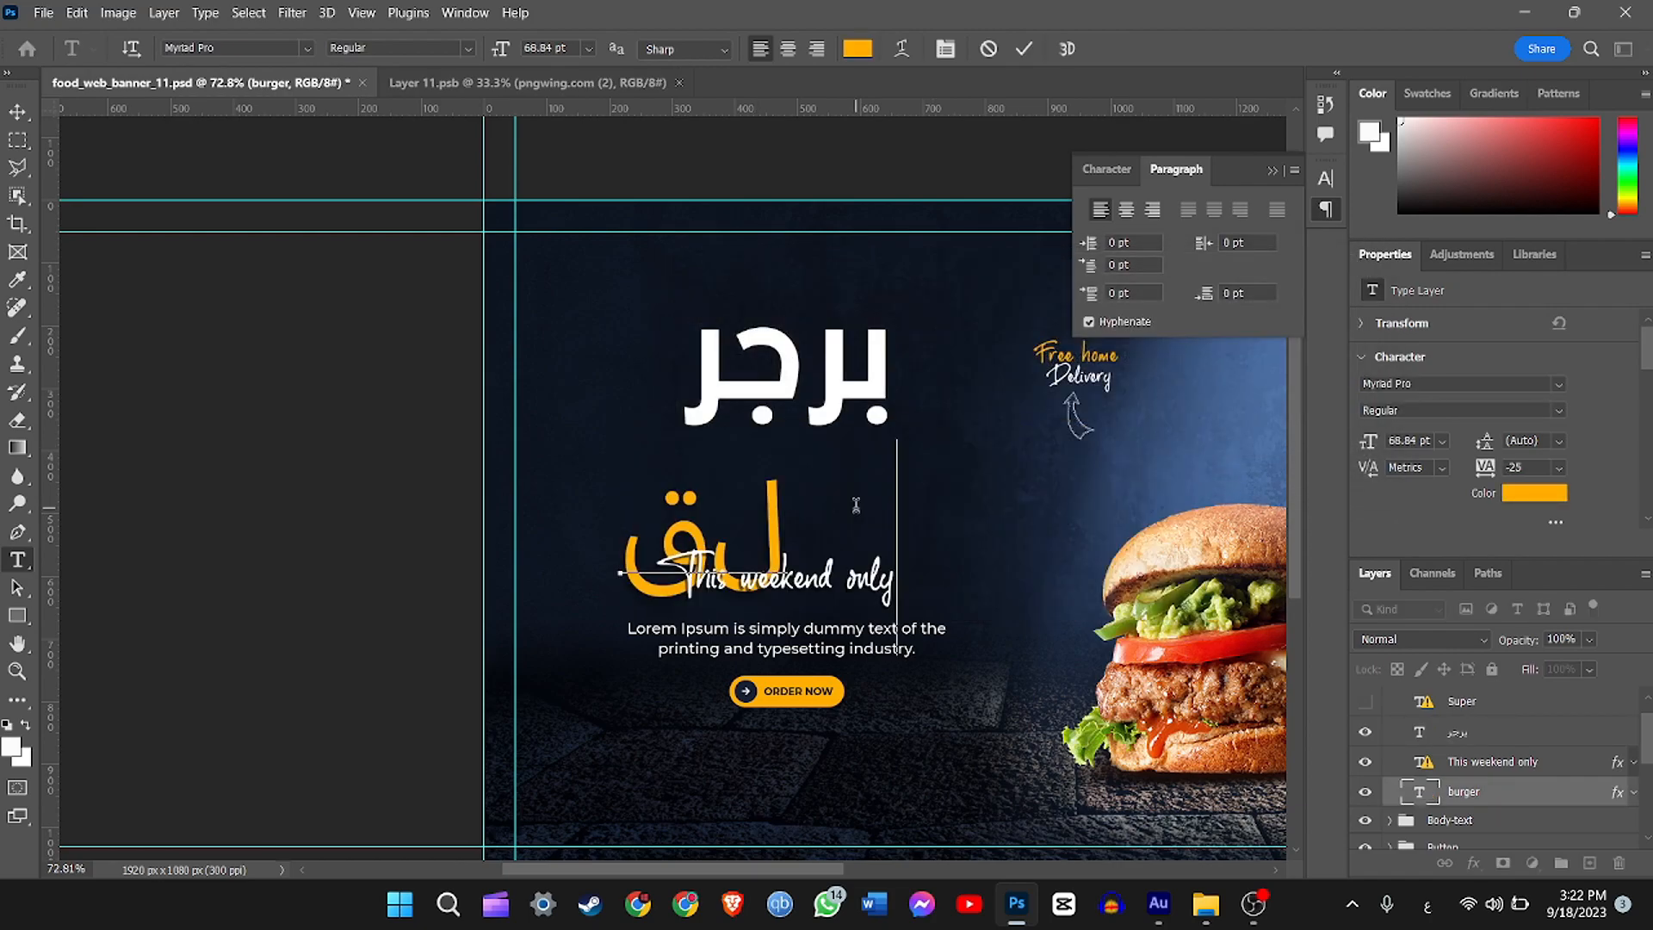
{"action": "type", "text": "ب الأس"}
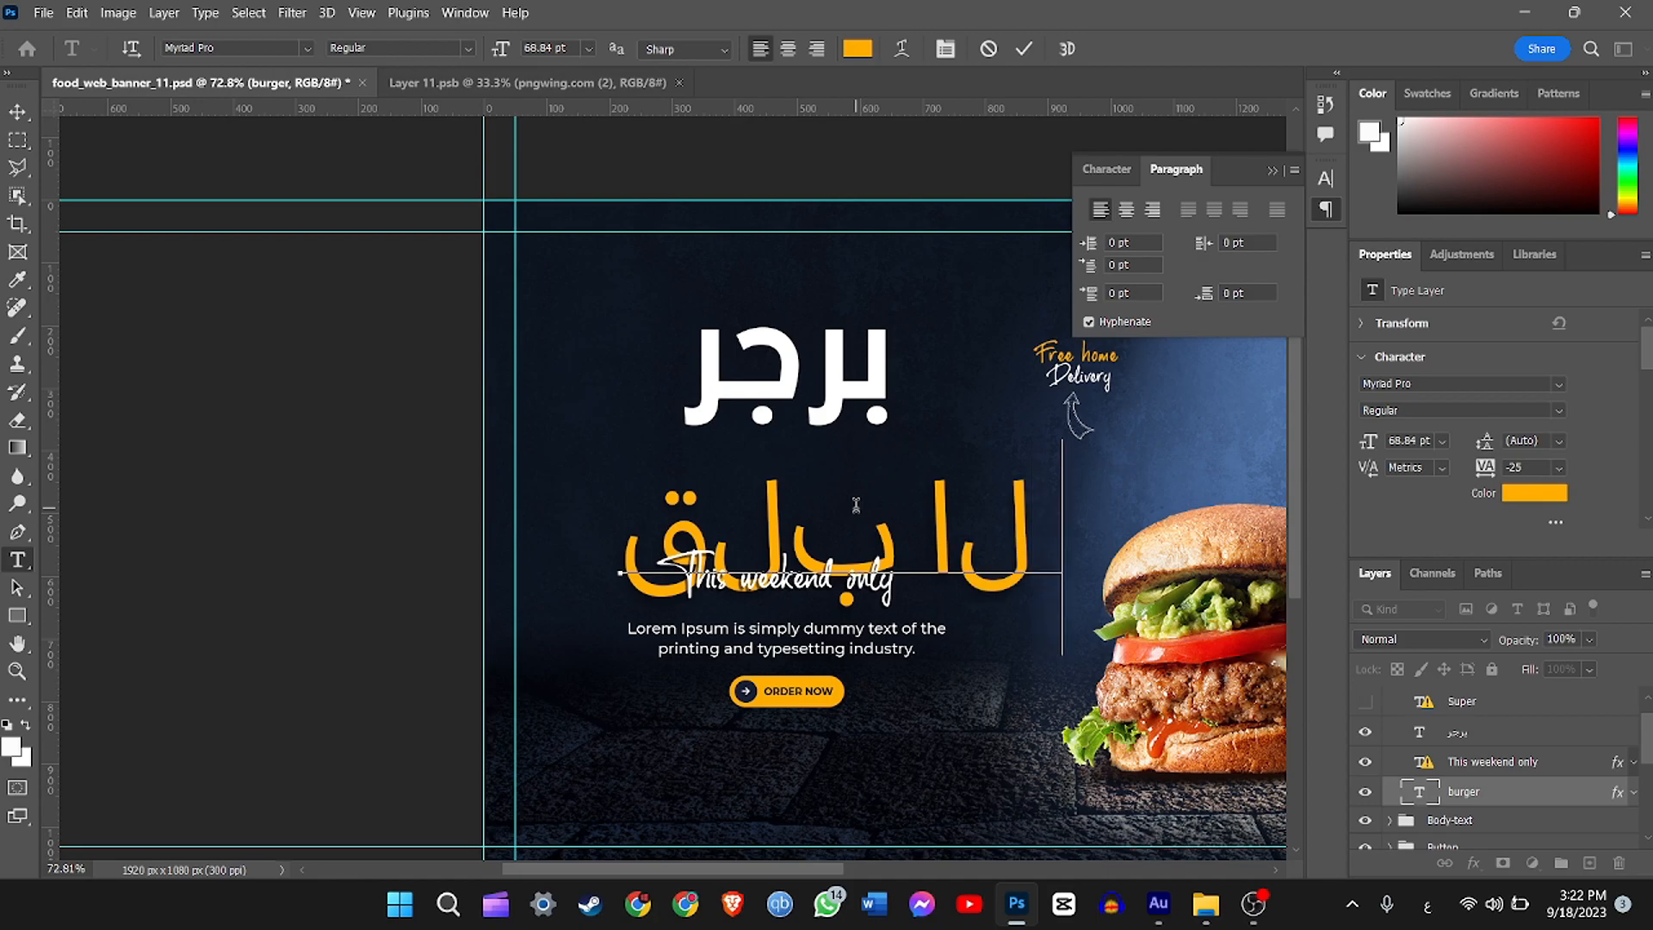
{"action": "type", "text": "د"}
Step: Apply World-Ready Layout to the whole قلب الأسد heading
{"action": "key", "text": "ctrl+a"}
{"action": "left_click", "coordinate": [1294, 169]}
{"action": "left_click", "coordinate": [1378, 379]}
{"action": "left_click", "coordinate": [1004, 541]}
{"action": "double_click", "coordinate": [926, 538]}
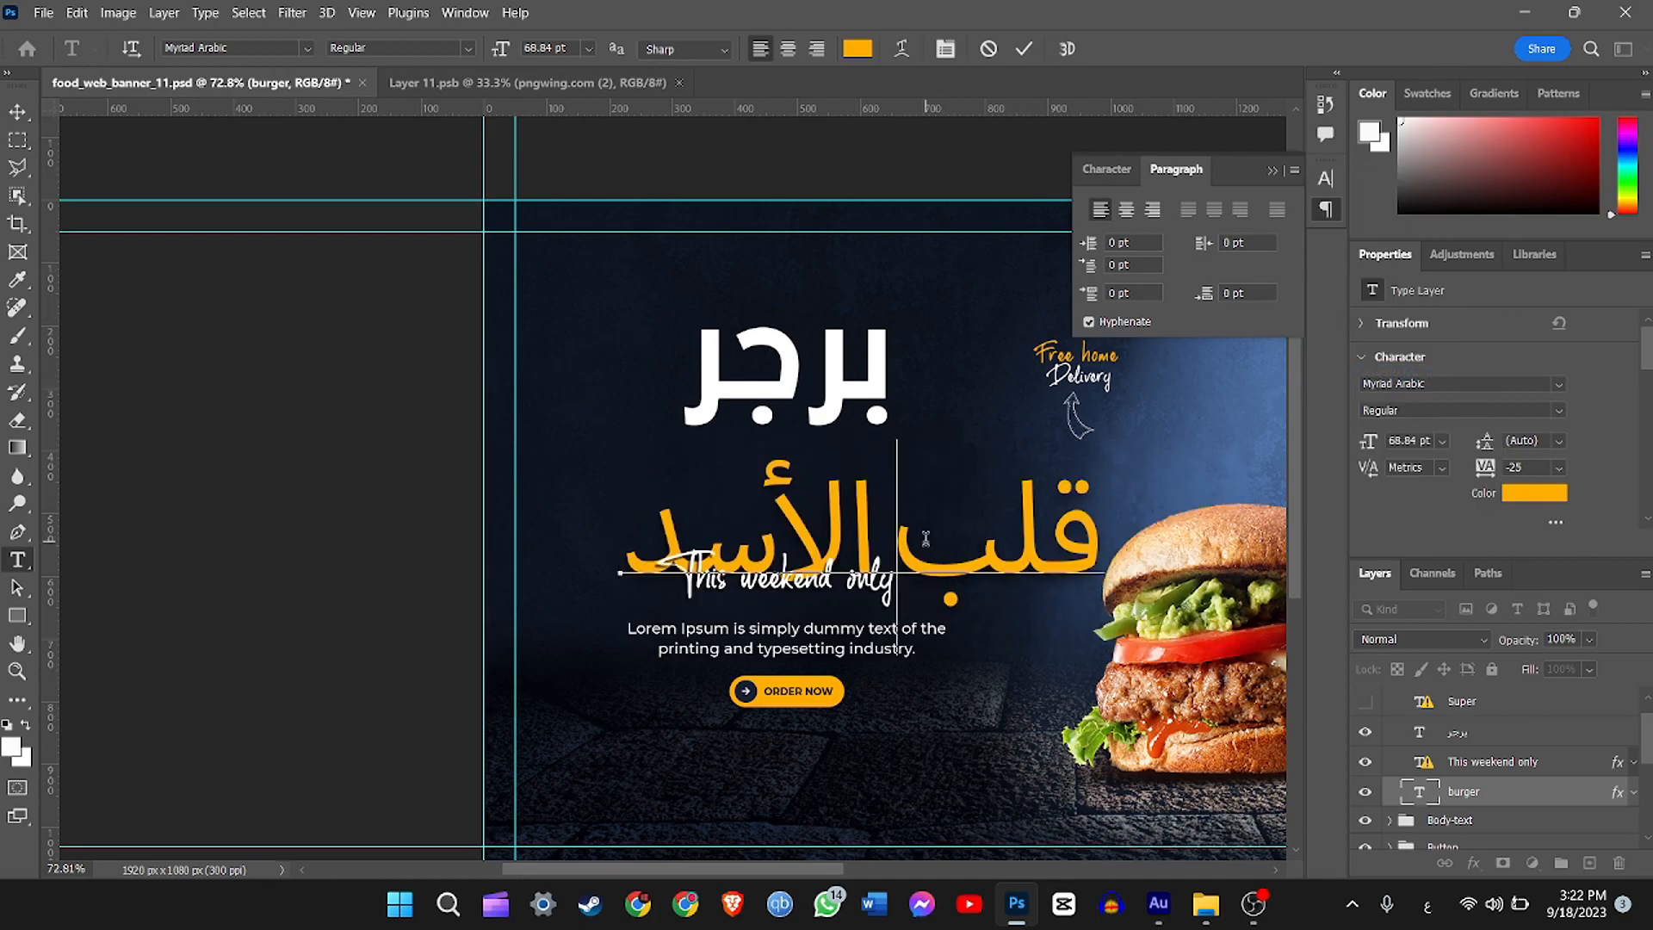
Step: Set the قلب الأسد heading to 29LT Bukra Bold and scale it down to about 31 pt below برجر
{"action": "left_click", "coordinate": [809, 522]}
{"action": "double_click", "coordinate": [809, 527]}
{"action": "key", "text": "ctrl+a"}
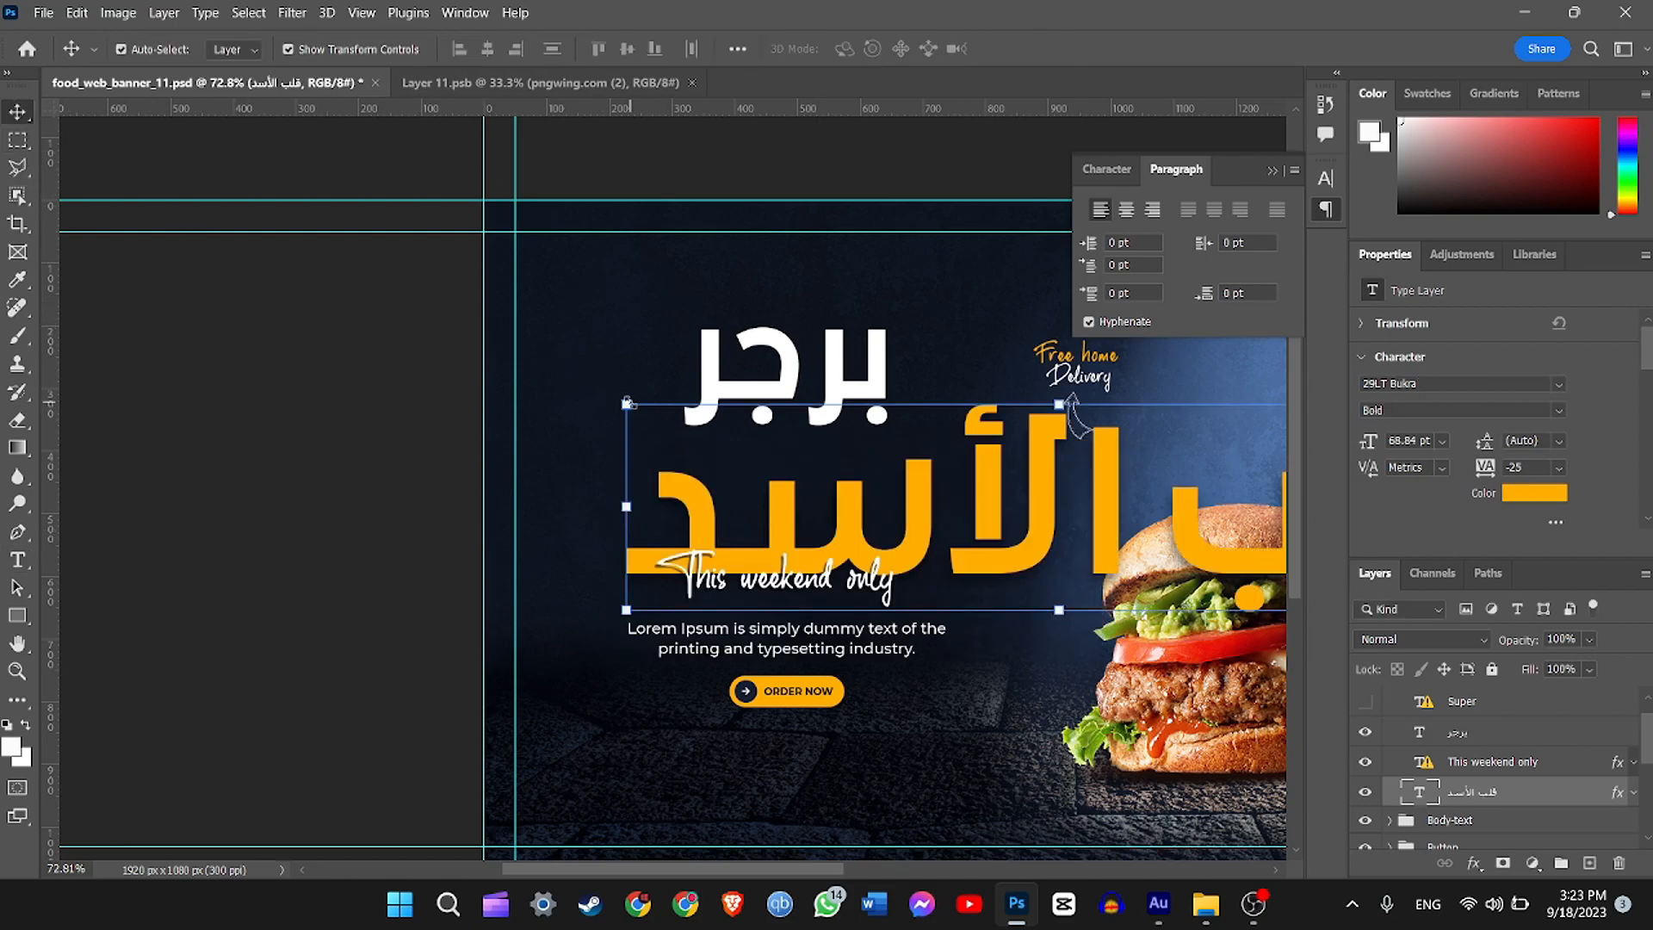
{"action": "left_click_drag", "start_coordinate": [627, 403], "coordinate": [1101, 530]}
Step: Replace the missing TheRambler font of the This weekend only line with the default and change its text to هتقدر عليه؟
{"action": "key", "text": "t"}
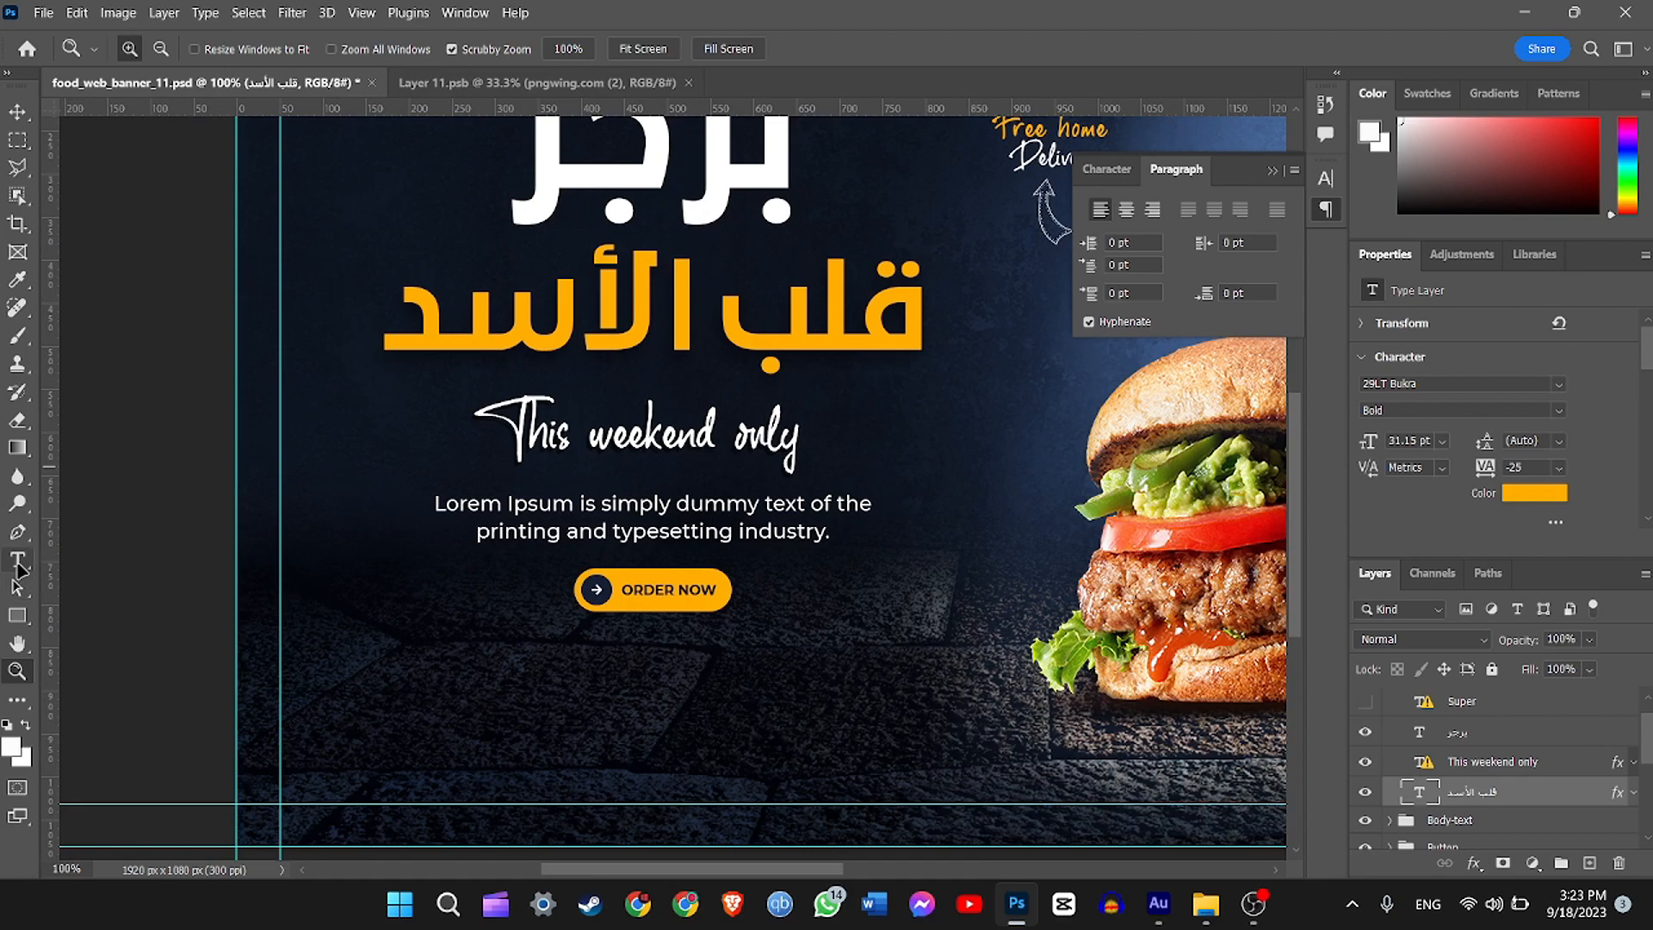
{"action": "left_click", "coordinate": [605, 436]}
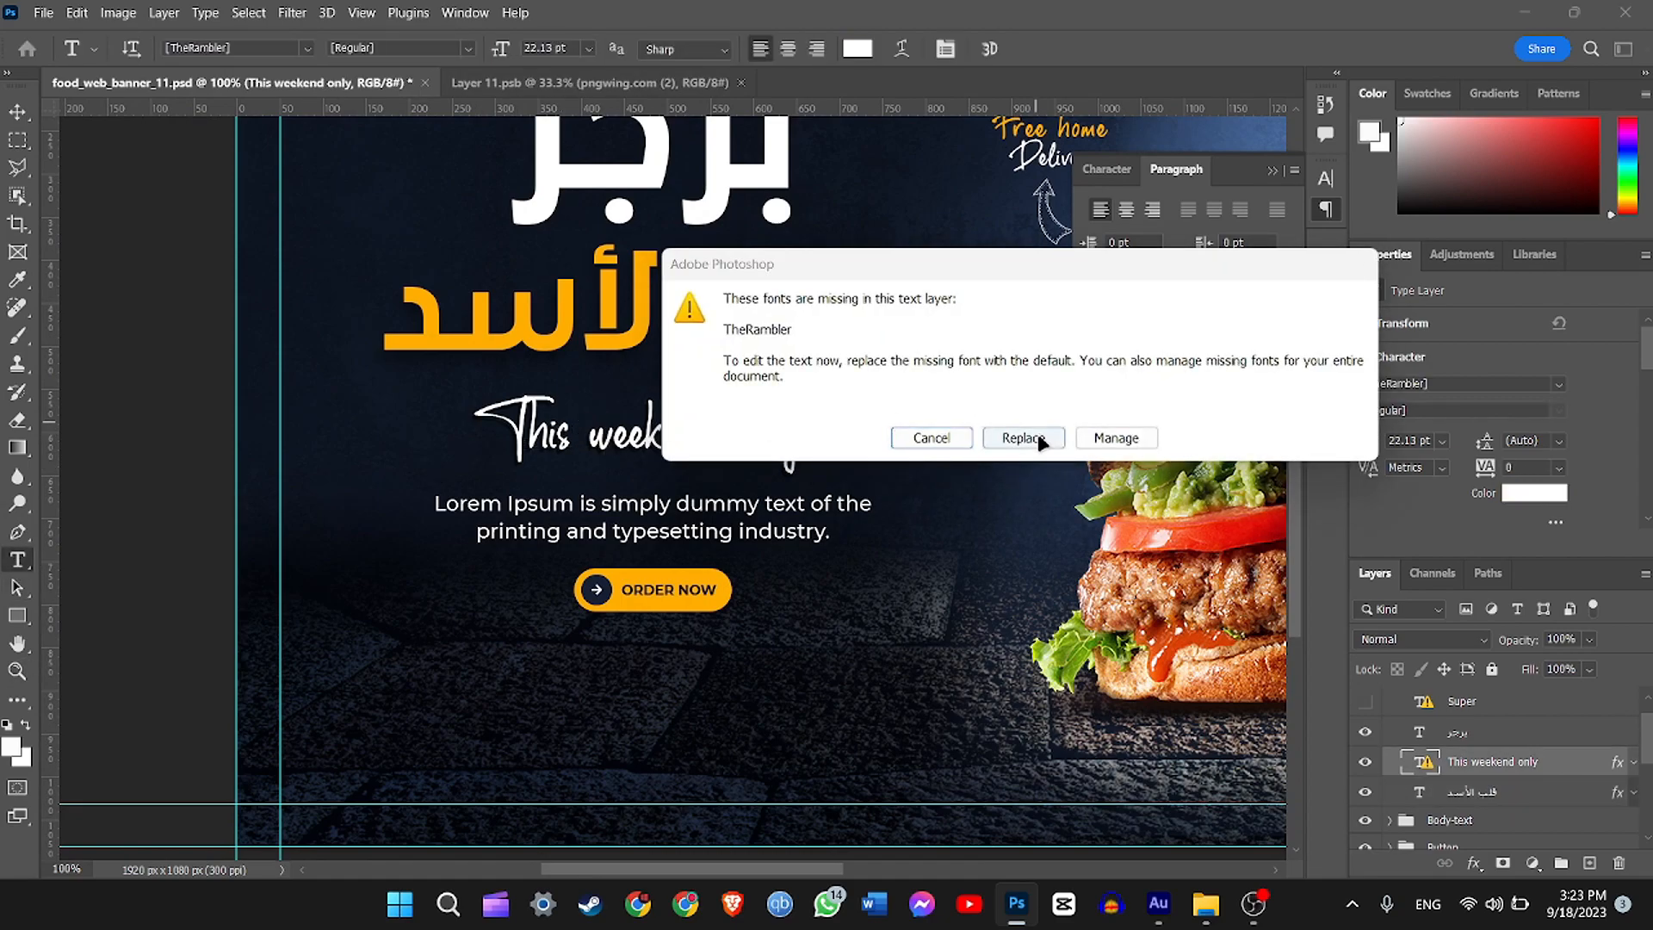
{"action": "left_click", "coordinate": [1022, 437]}
{"action": "triple_click", "coordinate": [735, 435]}
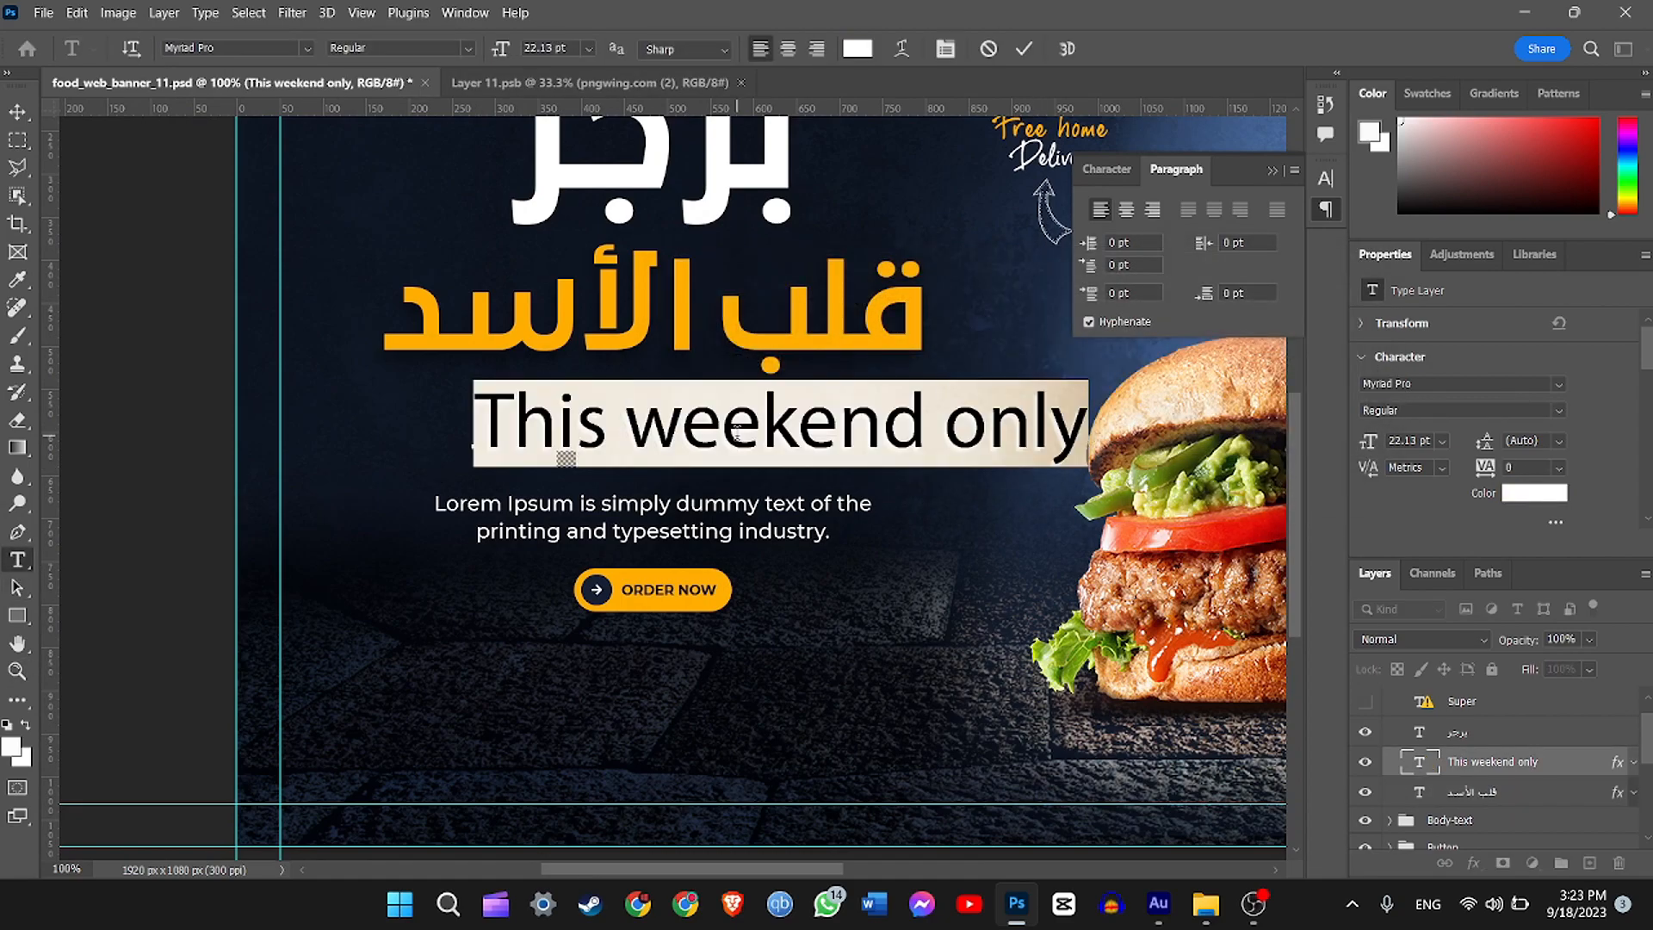
{"action": "key", "text": "BackSpace"}
{"action": "key", "text": "alt+shift"}
{"action": "type", "text": "هتقدر عليه؟"}
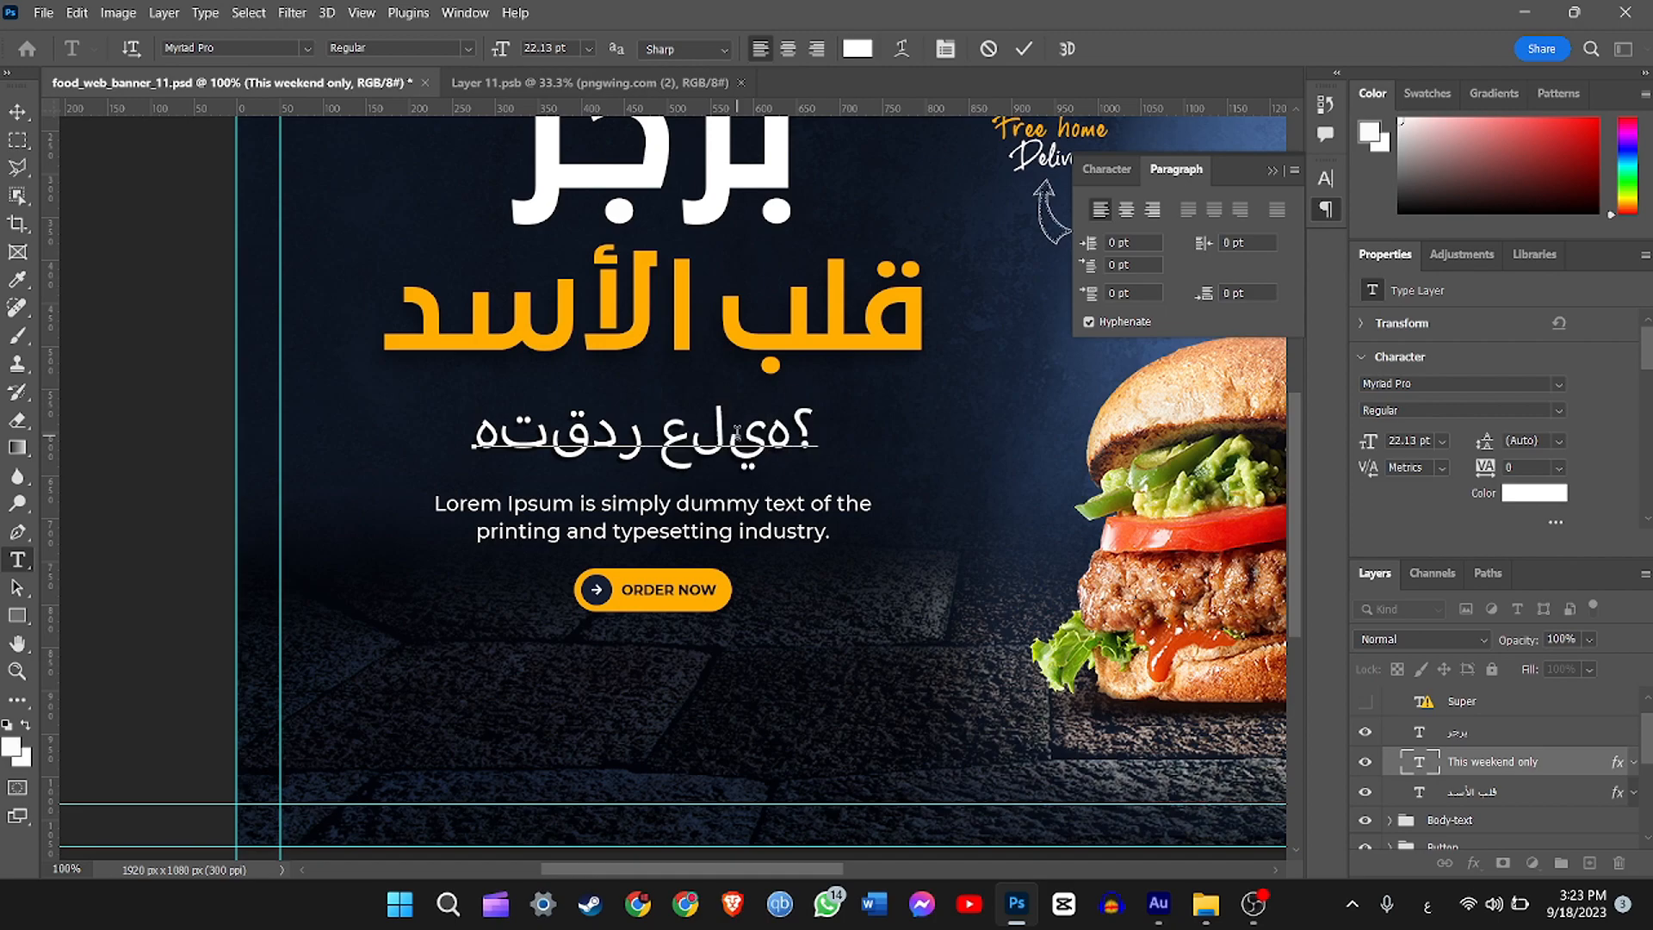
Step: Apply World-Ready Layout to the هتقدر عليه؟ line
{"action": "triple_click", "coordinate": [737, 432]}
{"action": "left_click", "coordinate": [1292, 169]}
{"action": "left_click", "coordinate": [1387, 376]}
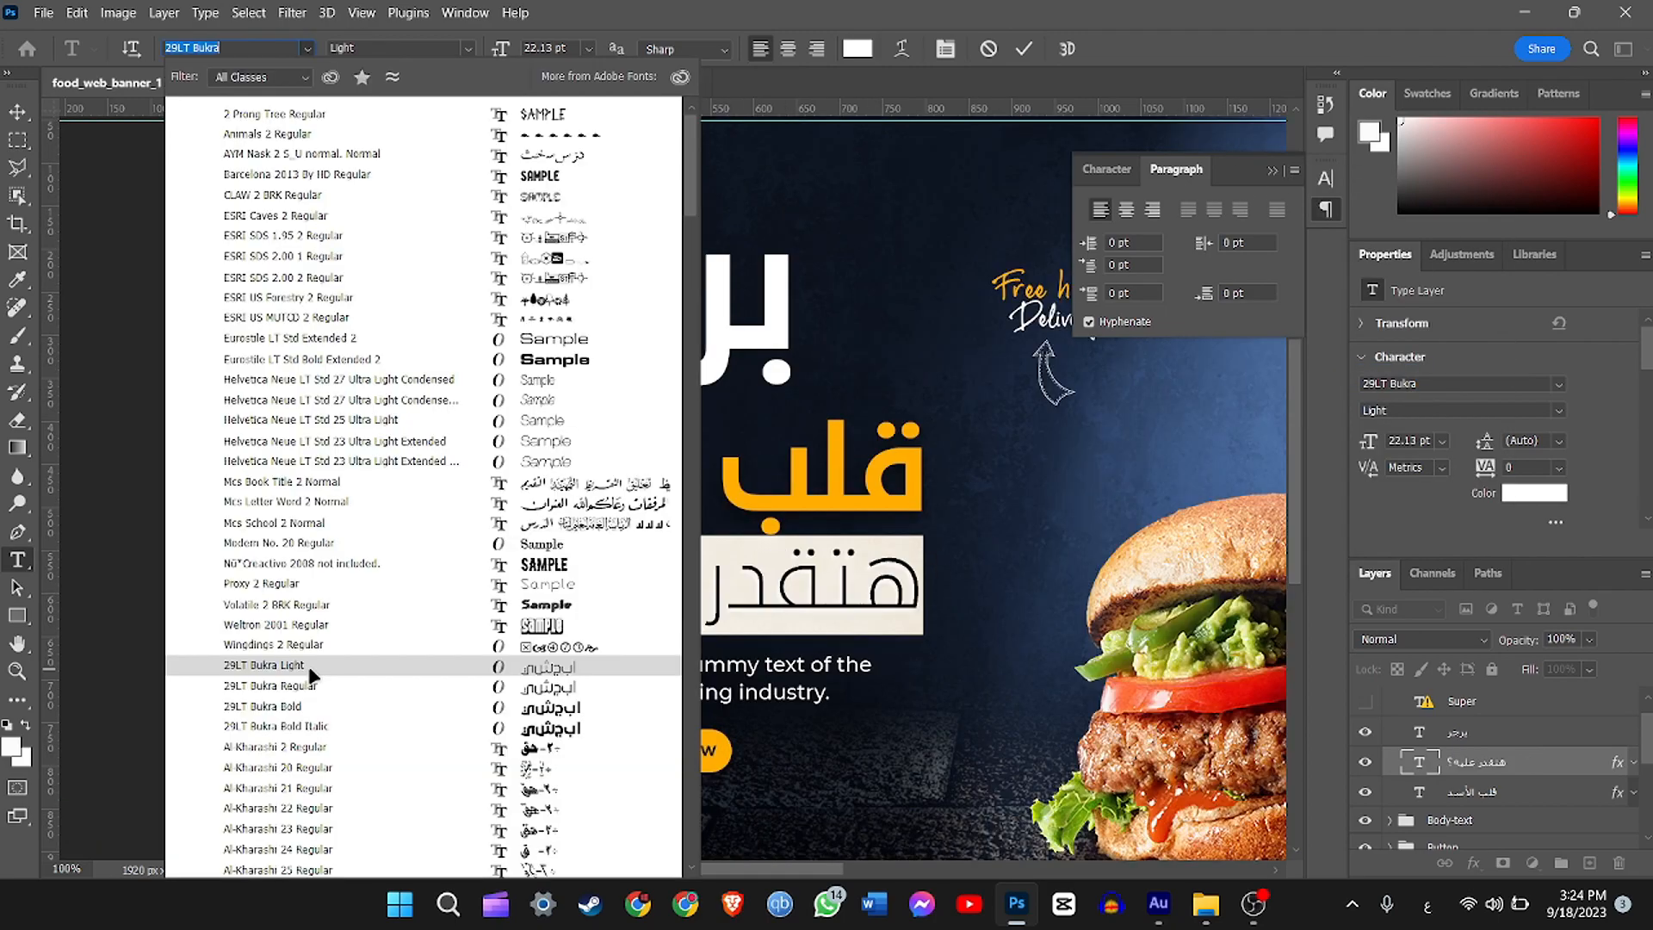
Step: Set the هتقدر عليه؟ line to 29LT Bukra Light and centre it under the قلب الأسد heading
{"action": "left_click", "coordinate": [310, 674]}
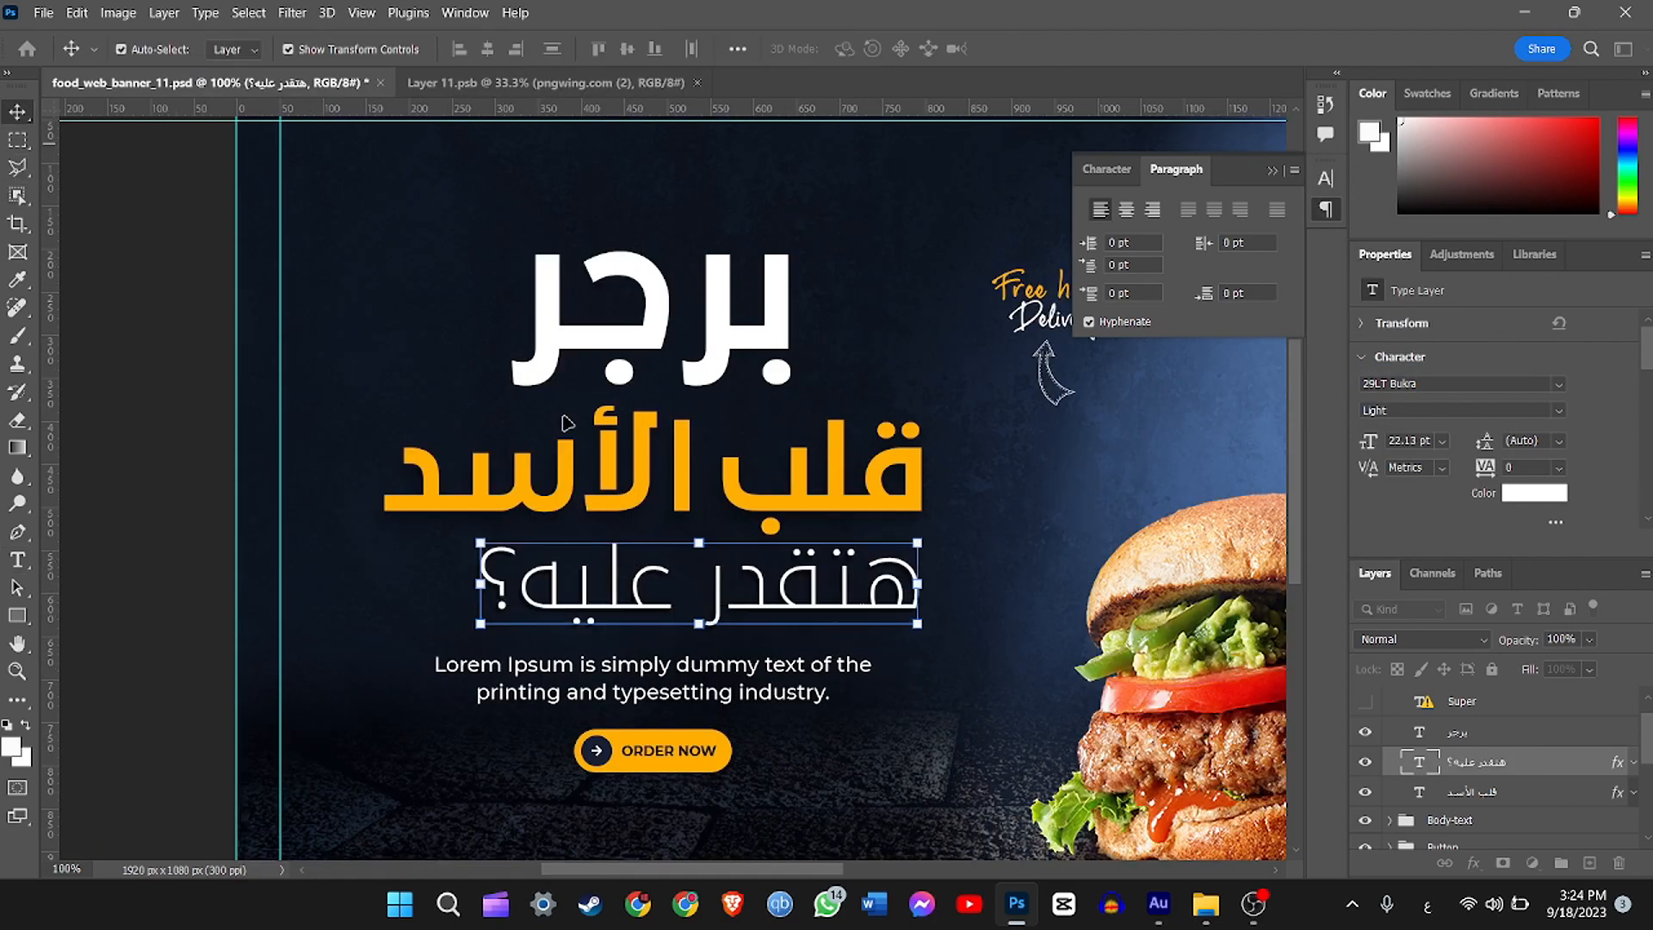
{"action": "left_click_drag", "start_coordinate": [868, 572], "coordinate": [833, 568]}
Step: Replace the Lorem Ipsum body text with أحسن برجر فى مصر بلا منازع وجرب بنفسك
{"action": "scroll", "coordinate": [834, 568], "scroll_direction": "down", "scroll_amount": 1}
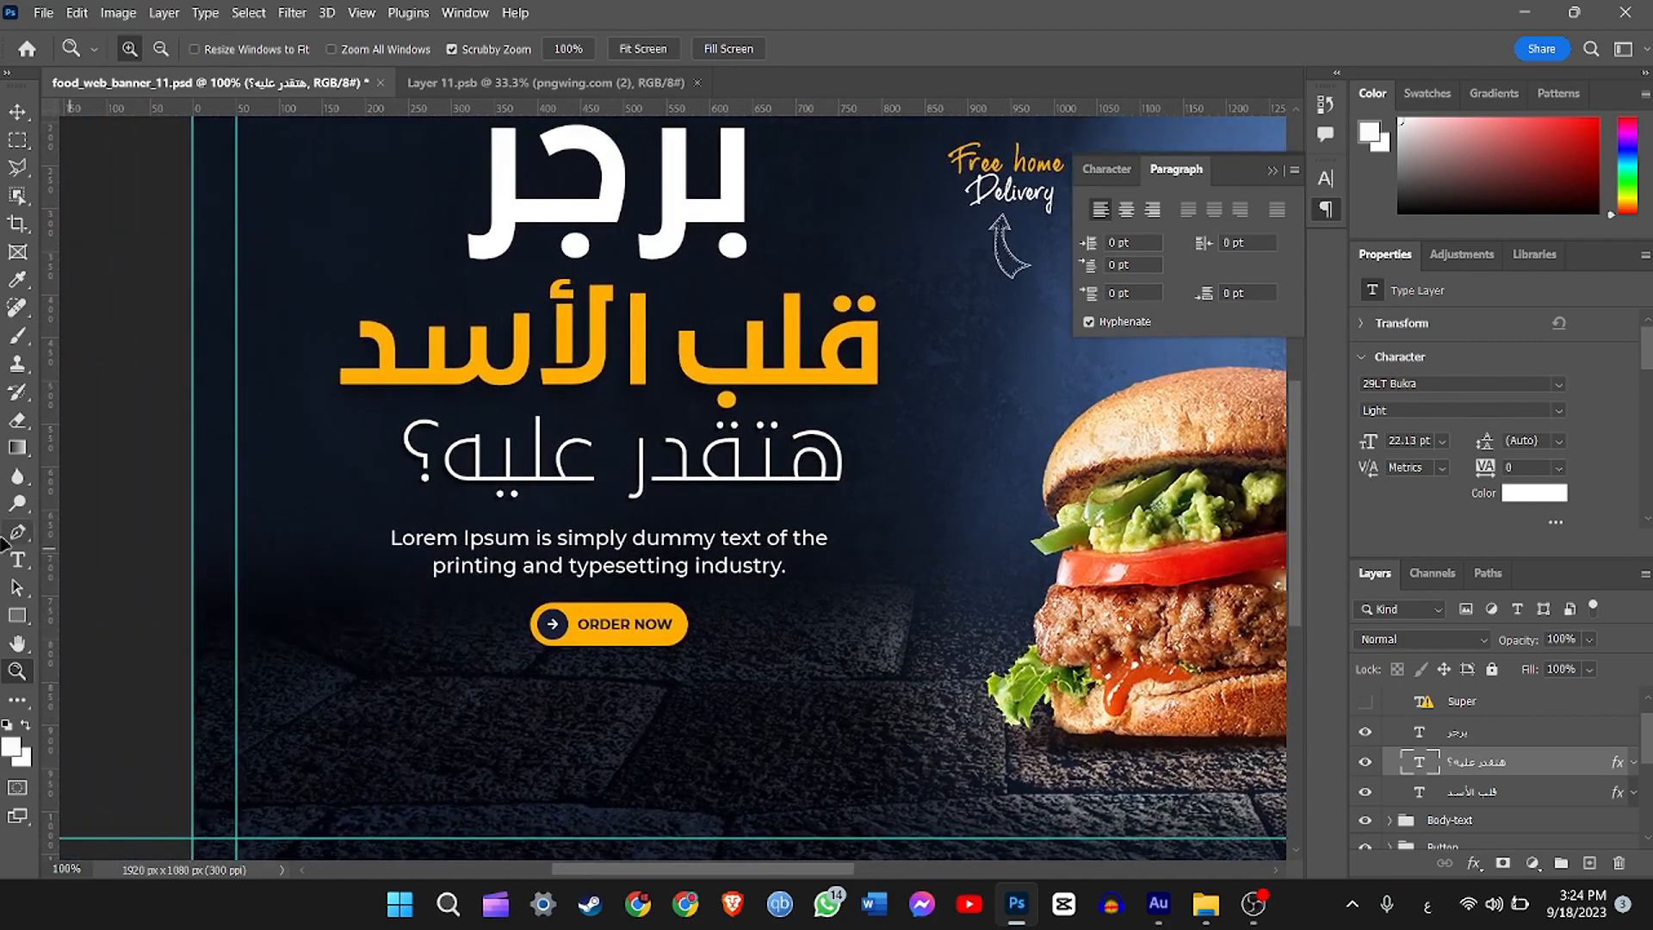
{"action": "left_click", "coordinate": [16, 559]}
{"action": "left_click", "coordinate": [689, 547]}
{"action": "key", "text": "Escape"}
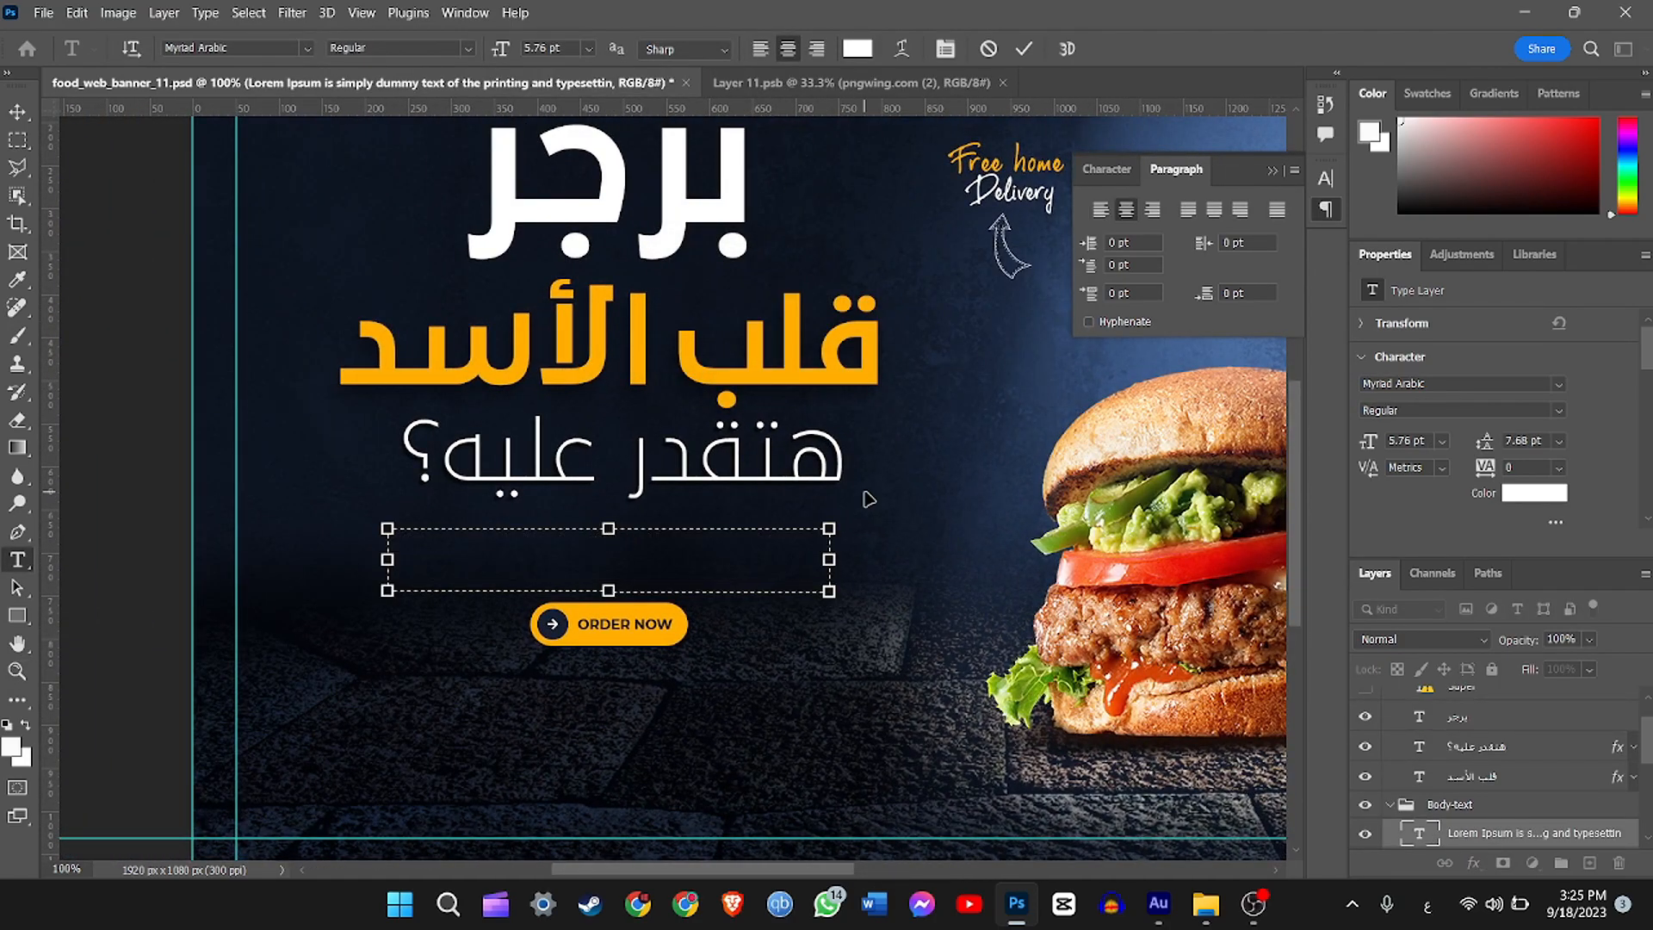
{"action": "type", "text": "أحسن برجر فى مصر بلا منازع وجرب بنفسك"}
Step: Apply World-Ready Layout to the Arabic body text and make its text box slightly narrower and taller
{"action": "key", "text": "ctrl+a"}
{"action": "left_click", "coordinate": [1293, 170]}
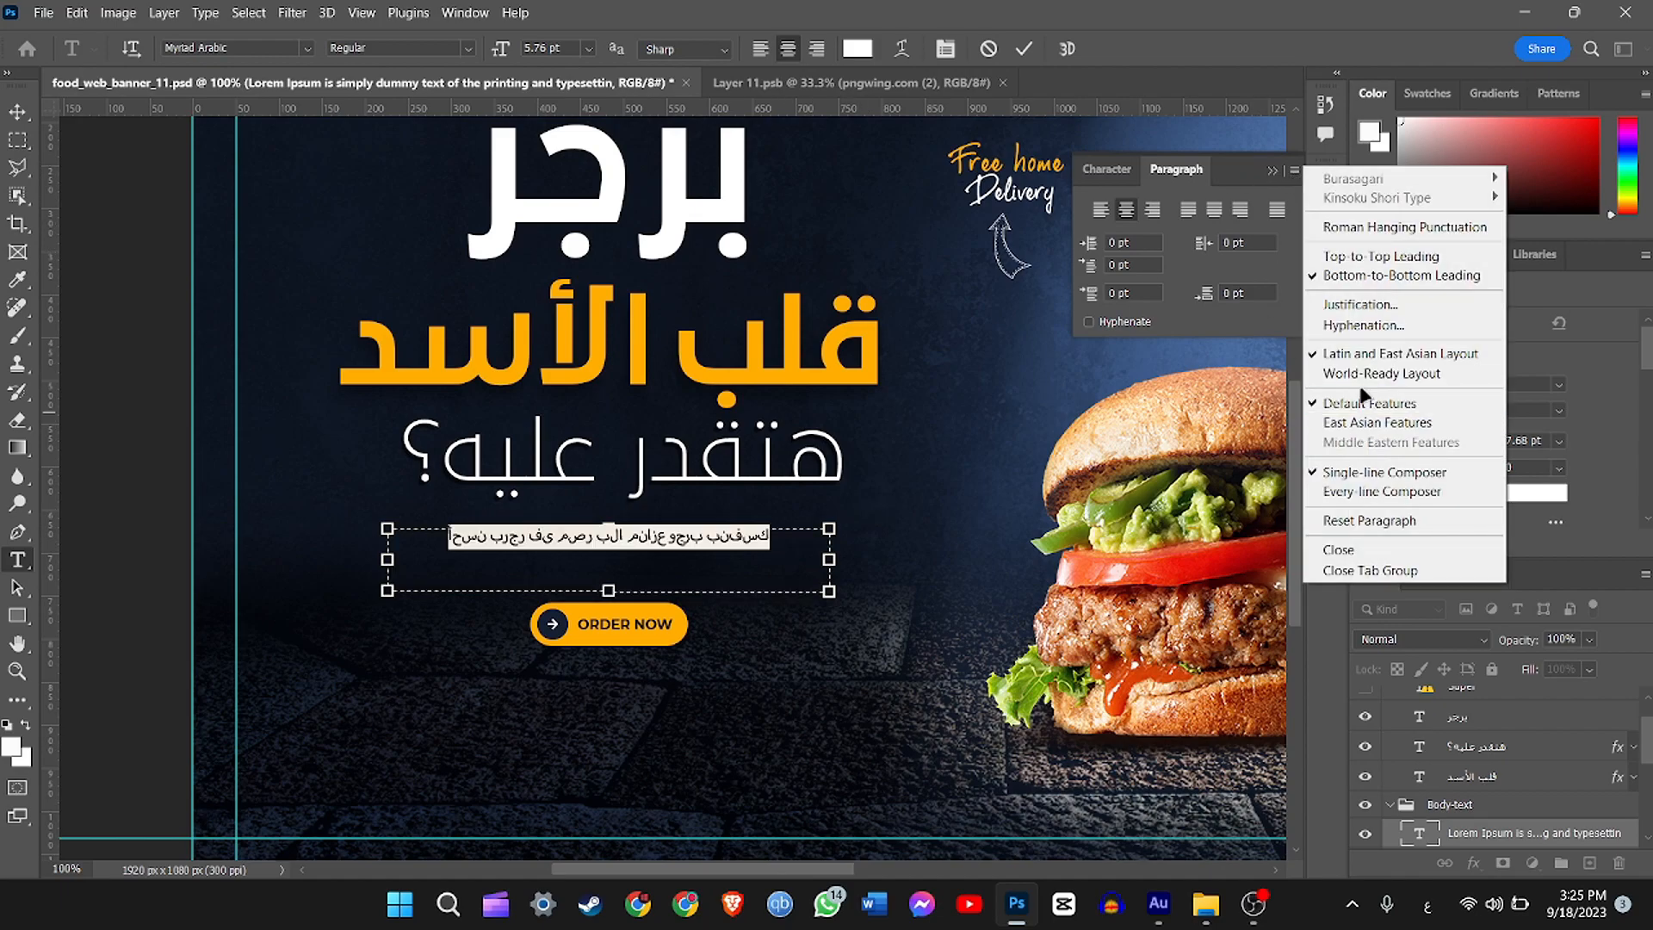
{"action": "left_click", "coordinate": [1381, 374]}
{"action": "left_click", "coordinate": [818, 565]}
{"action": "left_click_drag", "start_coordinate": [829, 590], "coordinate": [799, 603]}
Step: Set the body text's font to 29LT Bukra Bold and adjust its text box so the sentence fits on one line
{"action": "left_click", "coordinate": [14, 560]}
{"action": "triple_click", "coordinate": [593, 534]}
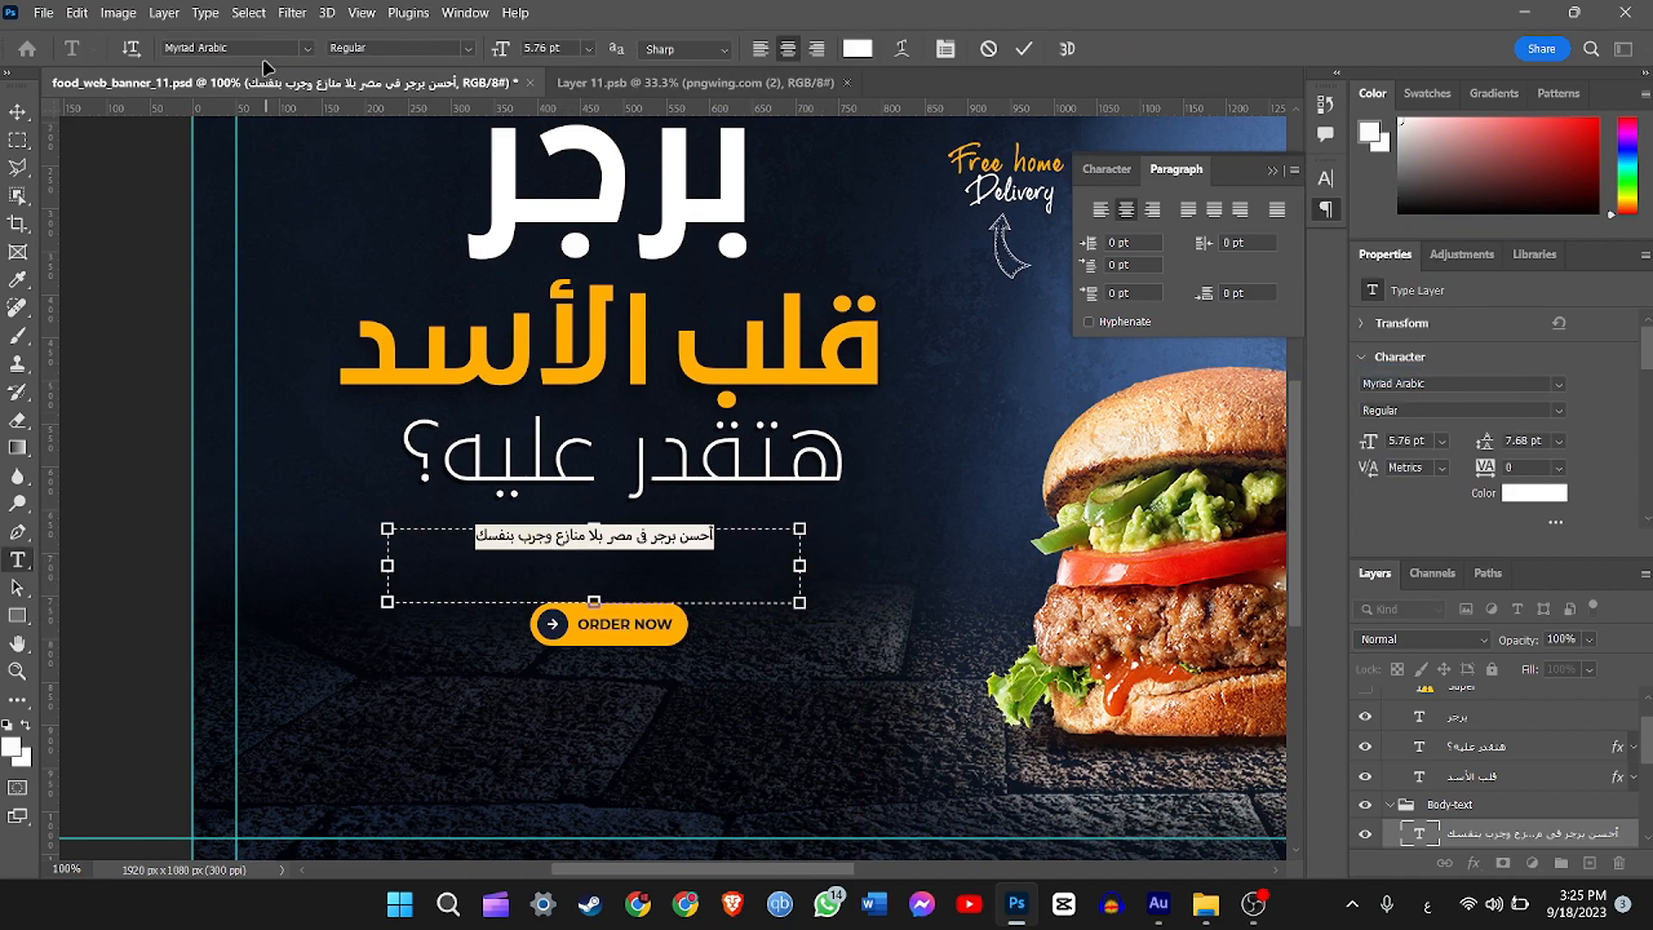
{"action": "left_click", "coordinate": [253, 49]}
{"action": "left_click", "coordinate": [336, 706]}
{"action": "left_click", "coordinate": [668, 557]}
{"action": "left_click_drag", "start_coordinate": [800, 602], "coordinate": [841, 616]}
{"action": "key", "text": "ctrl+Return"}
Step: Delete the round arrow icon, including its dark background circle, from the ORDER NOW button
{"action": "key", "text": "v"}
{"action": "left_click", "coordinate": [620, 626]}
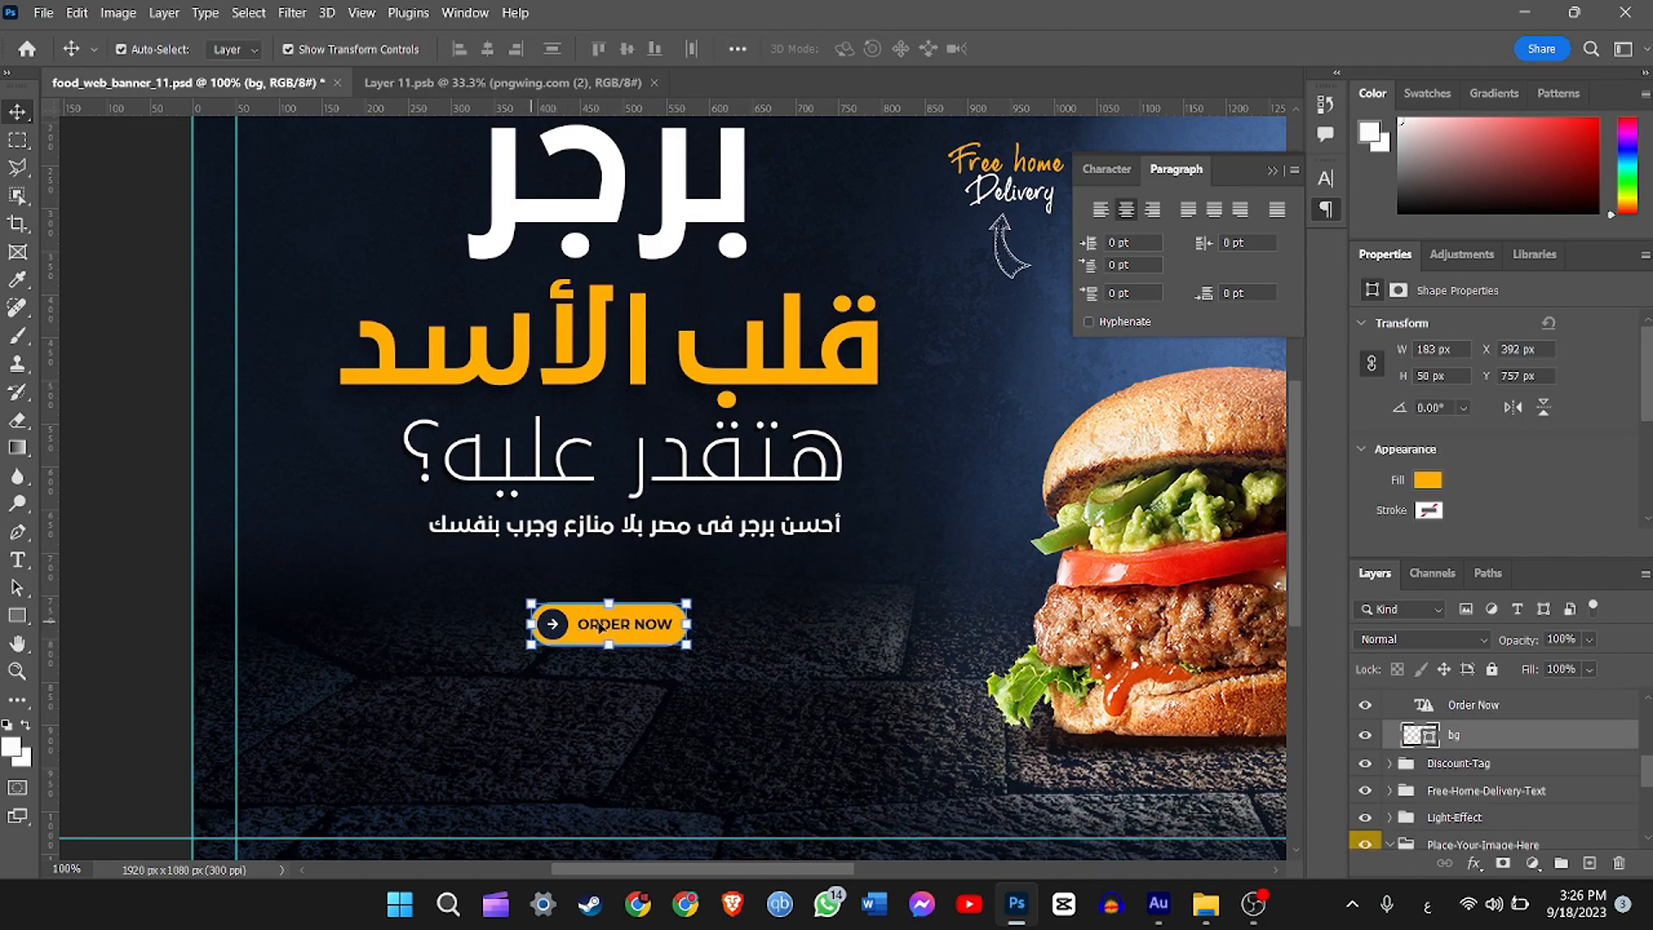
{"action": "left_click", "coordinate": [550, 627]}
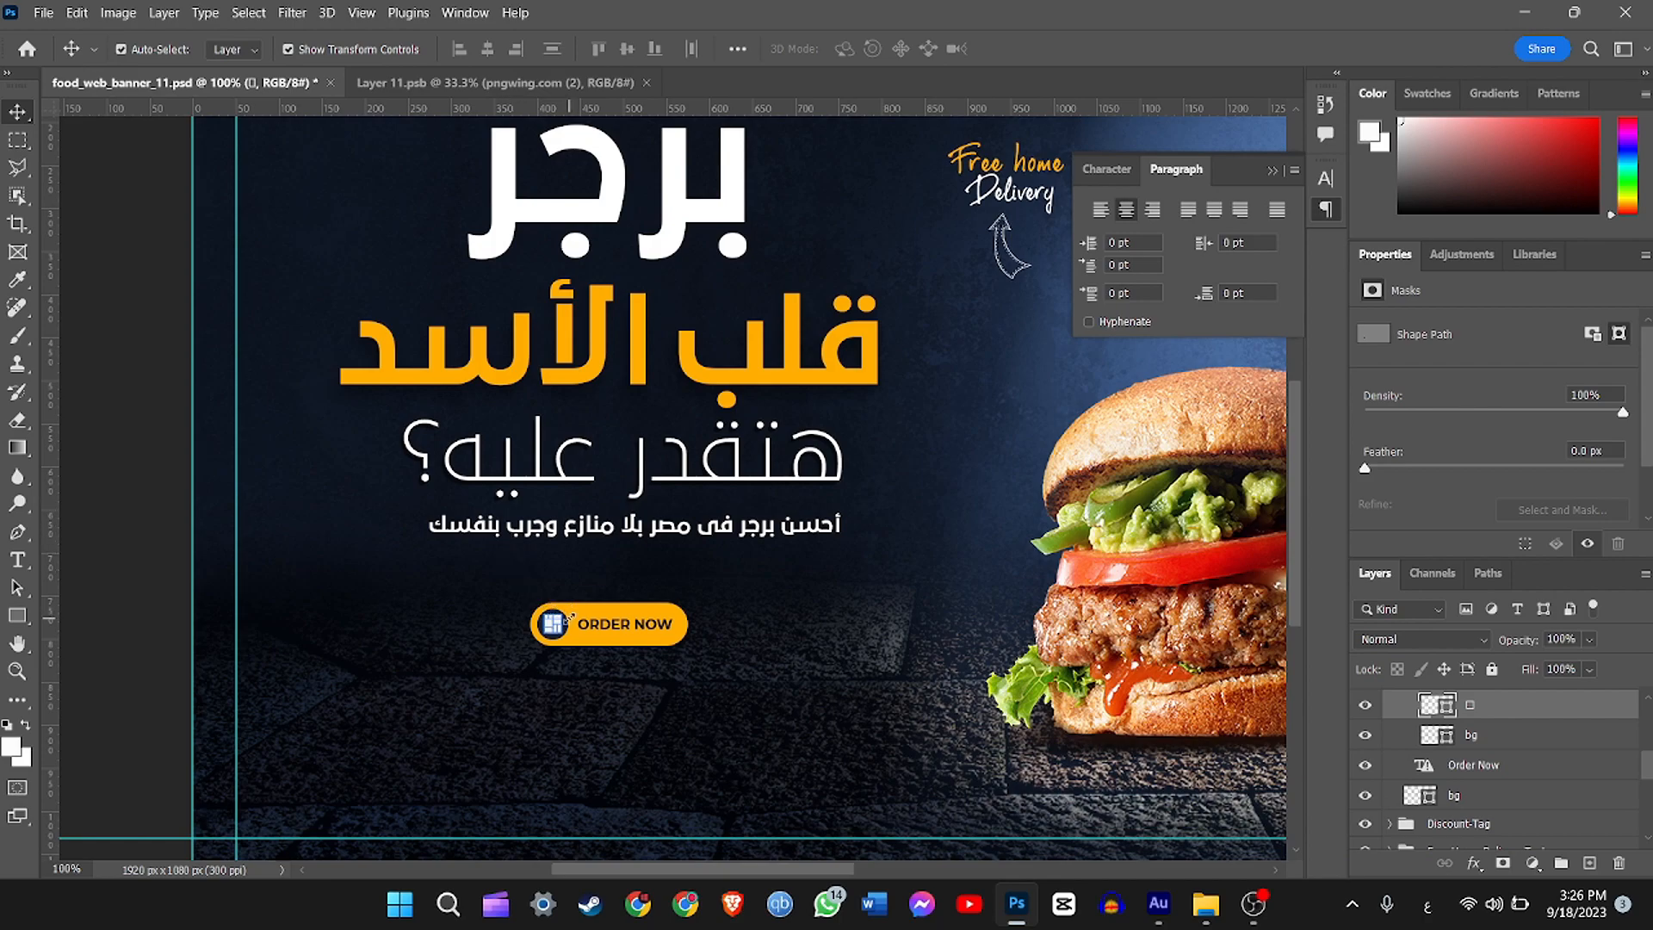
{"action": "scroll", "coordinate": [1472, 736], "scroll_direction": "up", "scroll_amount": 2}
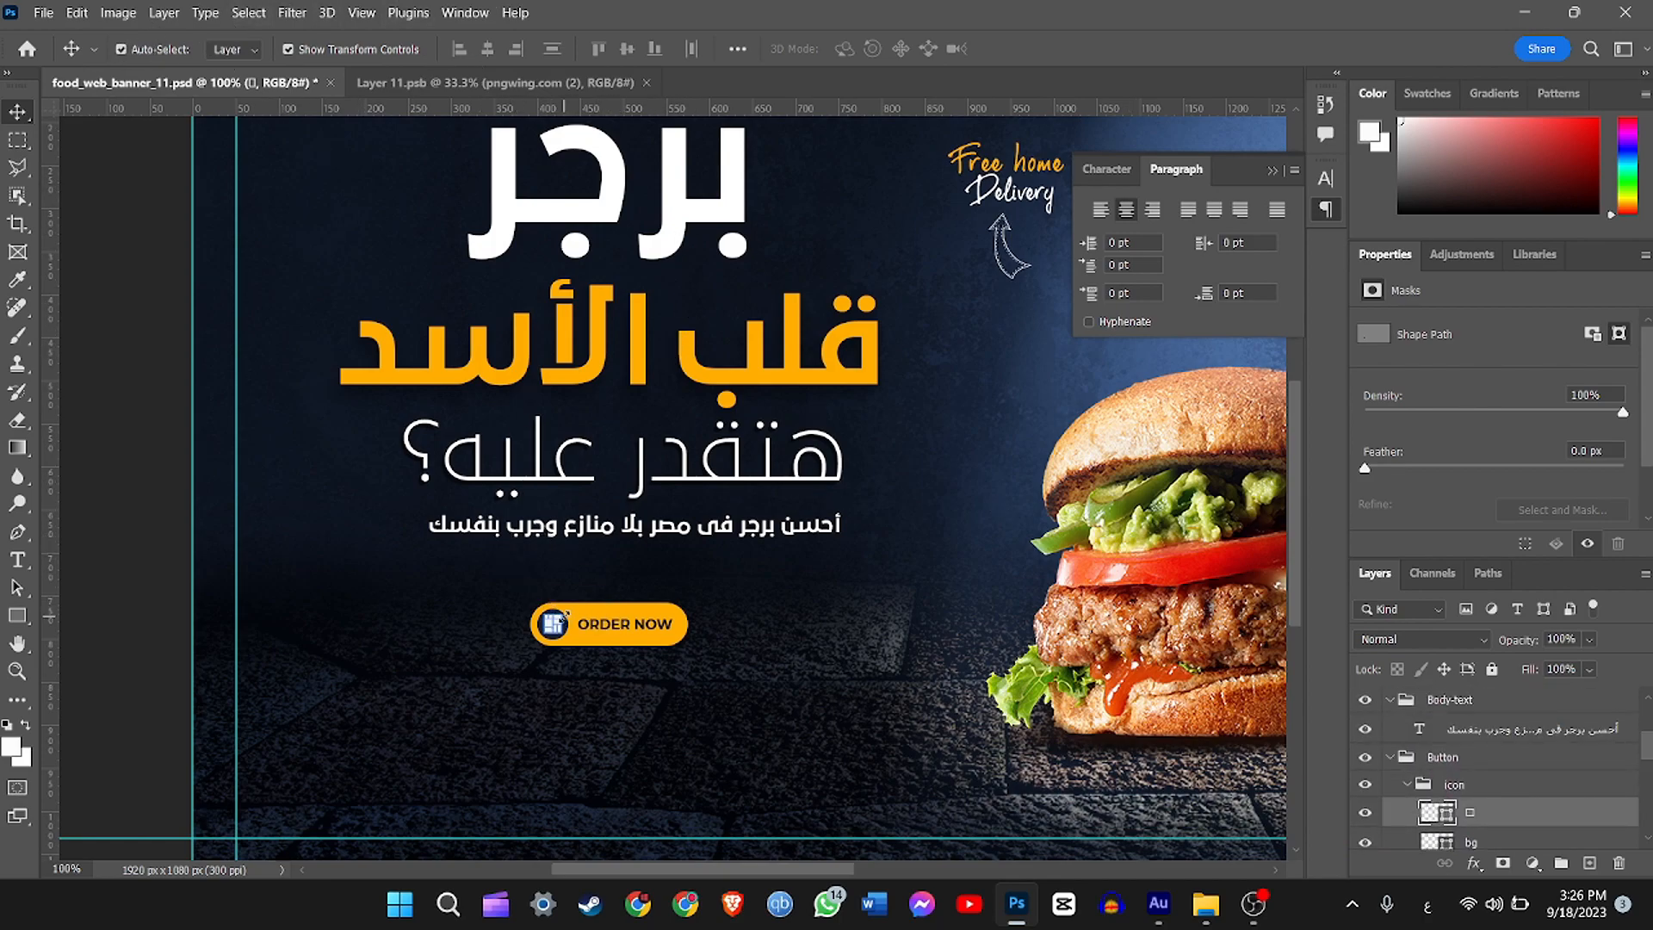
{"action": "left_click_drag", "start_coordinate": [568, 625], "coordinate": [583, 647]}
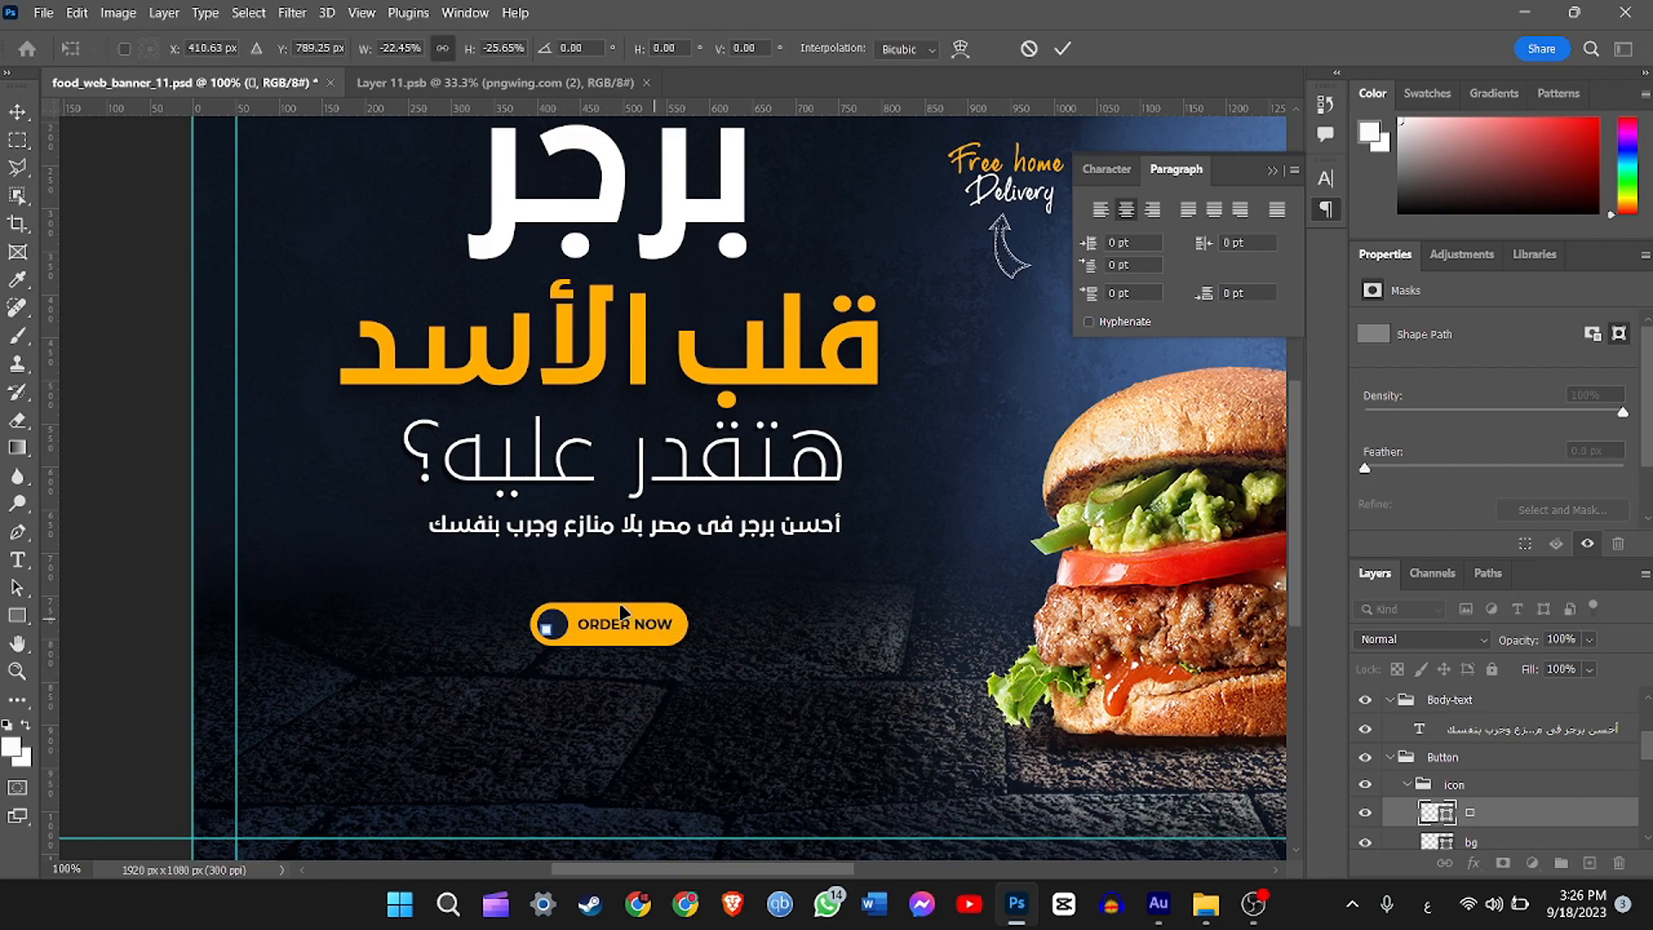
{"action": "key", "text": "Escape"}
{"action": "key", "text": "Delete"}
{"action": "key", "text": "Delete"}
Step: Replace the ORDER NOW button label with اطلب دلوقتى and apply World-Ready Layout to it
{"action": "double_click", "coordinate": [621, 625]}
{"action": "type", "text": "اطلب الانلوقتى"}
{"action": "key", "text": "ctrl+a"}
{"action": "left_click", "coordinate": [1293, 170]}
{"action": "left_click", "coordinate": [1383, 372]}
Step: Set the font of the button label to 29LT Bukra Bold
{"action": "left_click", "coordinate": [306, 48]}
{"action": "left_click", "coordinate": [304, 707]}
{"action": "left_click", "coordinate": [306, 48]}
{"action": "left_click", "coordinate": [324, 711]}
{"action": "key", "text": "ctrl+Return"}
Step: Resize and position the اطلب دلوقتى label so that it fills the yellow button
{"action": "key", "text": "v"}
{"action": "left_click_drag", "start_coordinate": [576, 617], "coordinate": [523, 606]}
{"action": "left_click_drag", "start_coordinate": [628, 620], "coordinate": [676, 612]}
{"action": "key", "text": "Return"}
{"action": "key", "text": "Return"}
Step: Select the Button group and scale the whole button up below the body text
{"action": "scroll", "coordinate": [606, 581], "scroll_direction": "down", "scroll_amount": 1}
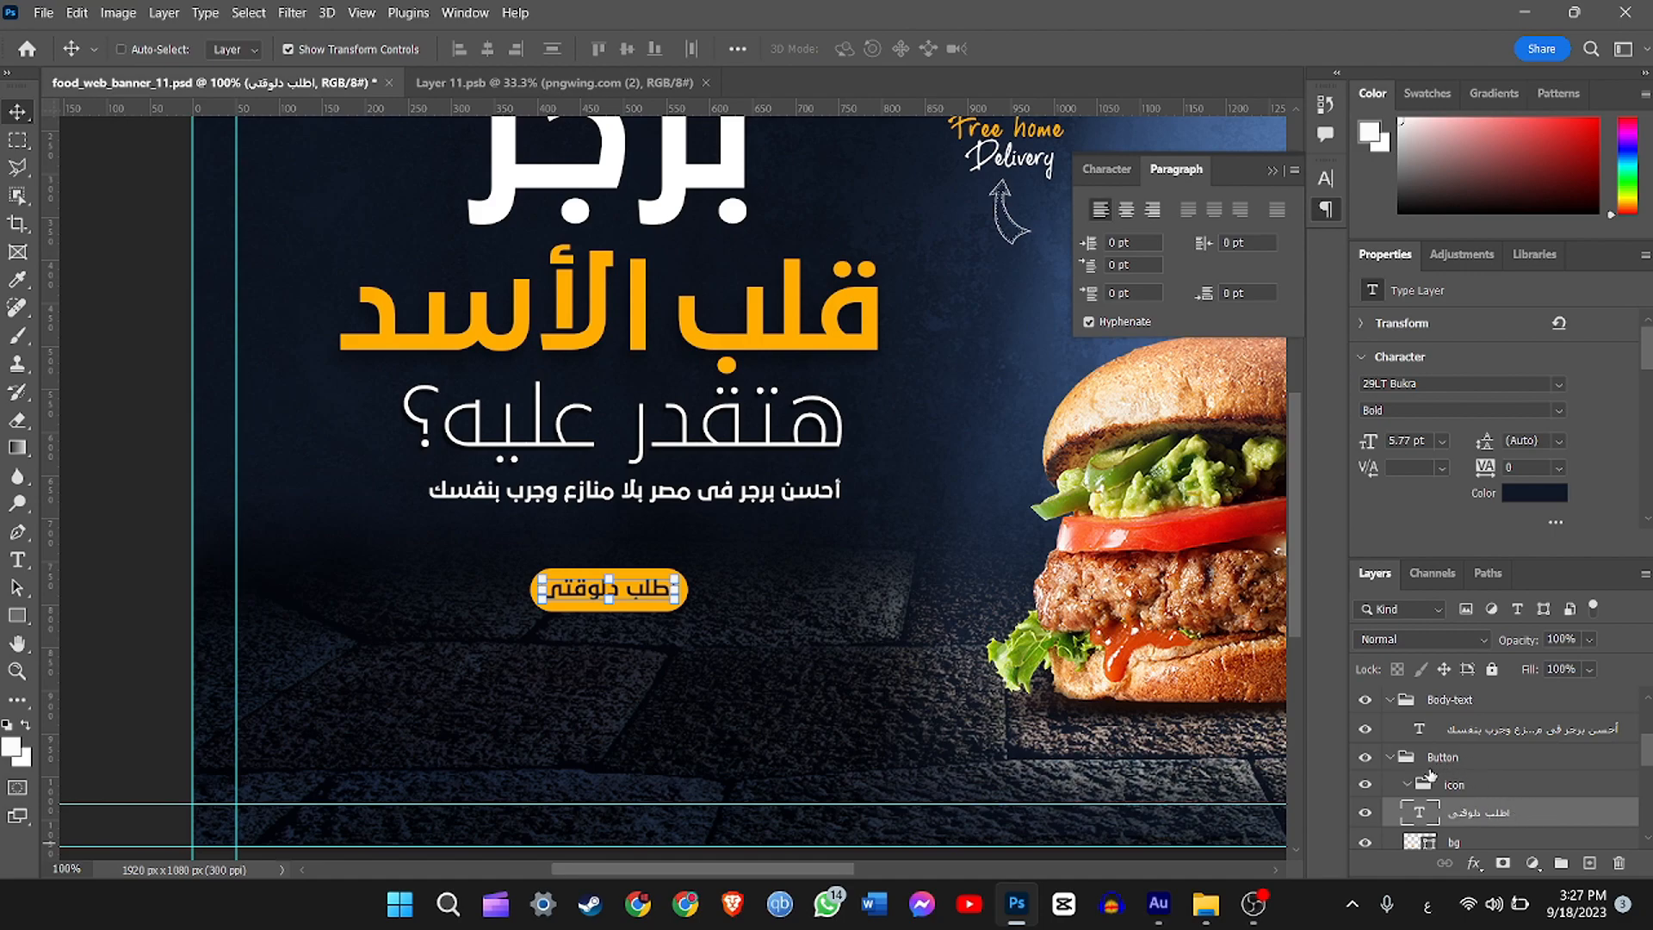
{"action": "left_click", "coordinate": [1455, 757]}
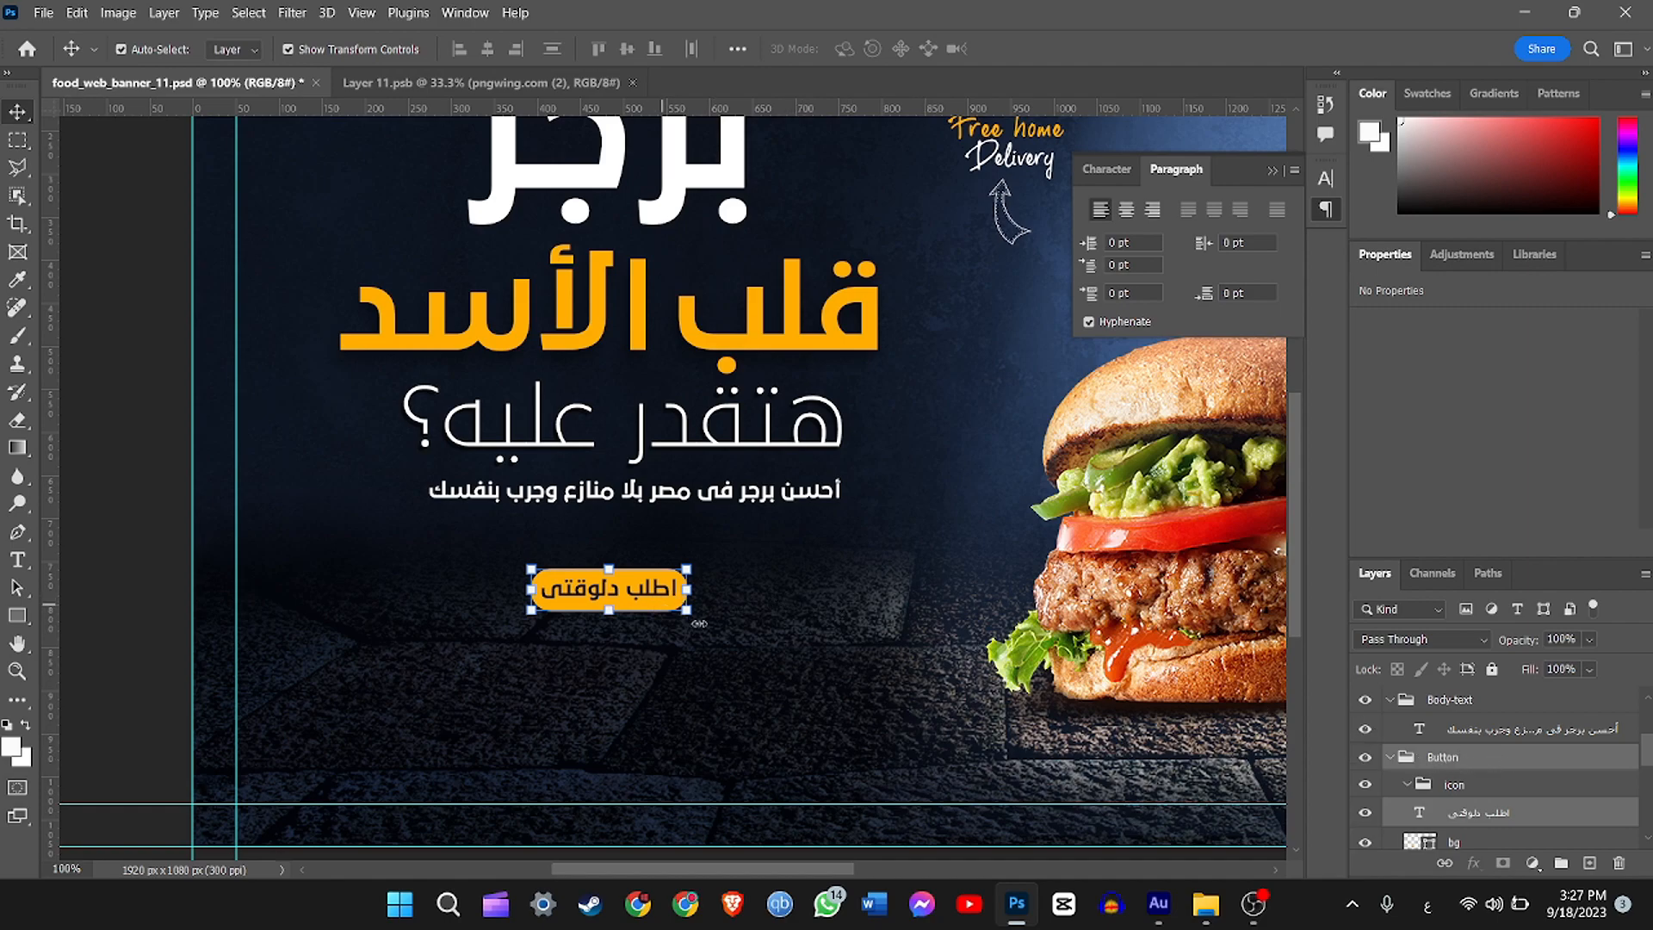
{"action": "left_click_drag", "start_coordinate": [688, 616], "coordinate": [801, 670]}
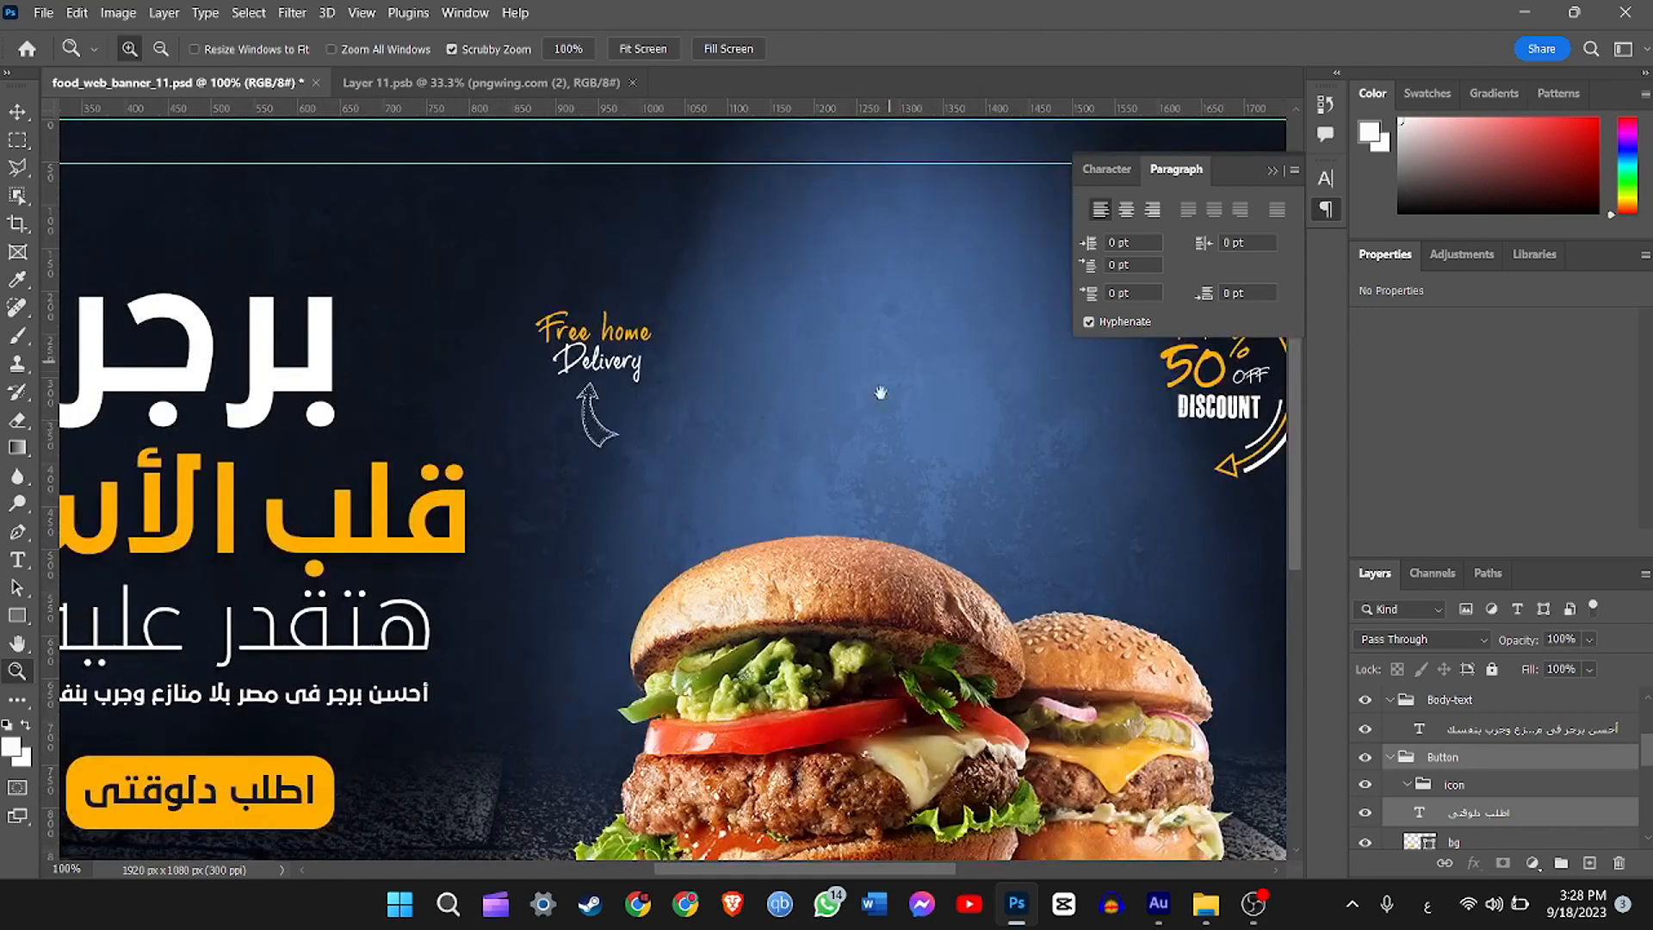
Step: Replace the "Free home" text with عندنا التوصيل, accepting the default font in place of the missing one
{"action": "left_click_drag", "start_coordinate": [878, 391], "coordinate": [649, 380]}
{"action": "left_click_drag", "start_coordinate": [521, 323], "coordinate": [674, 424]}
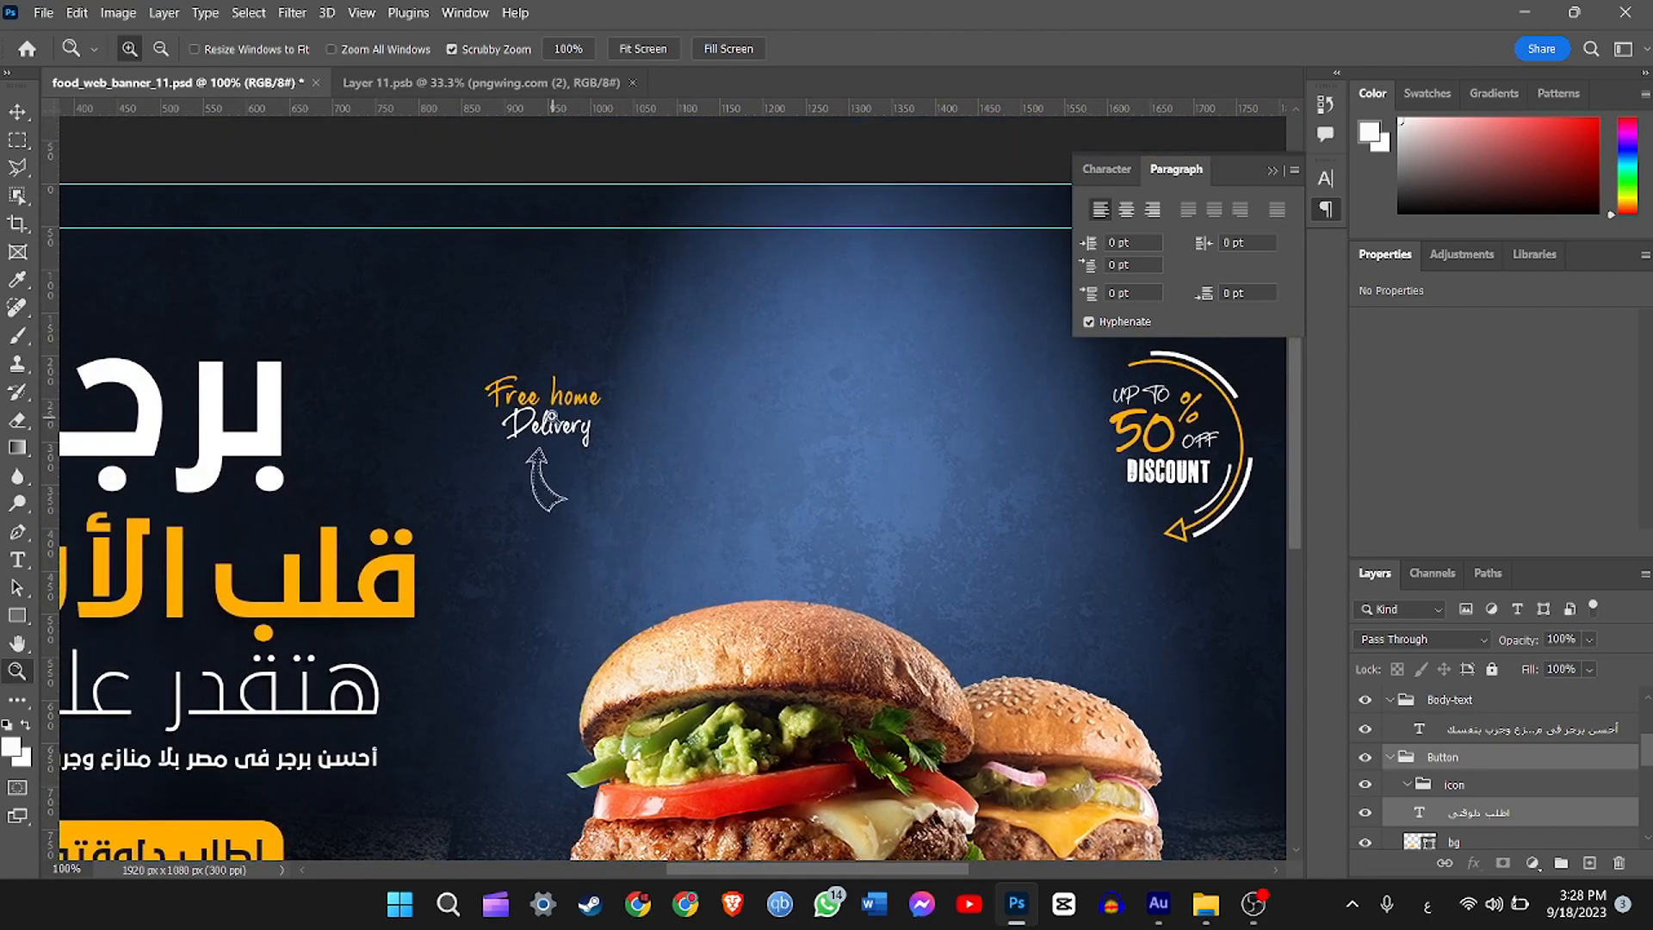
{"action": "left_click", "coordinate": [551, 412]}
{"action": "left_click", "coordinate": [532, 395]}
{"action": "left_click", "coordinate": [12, 112]}
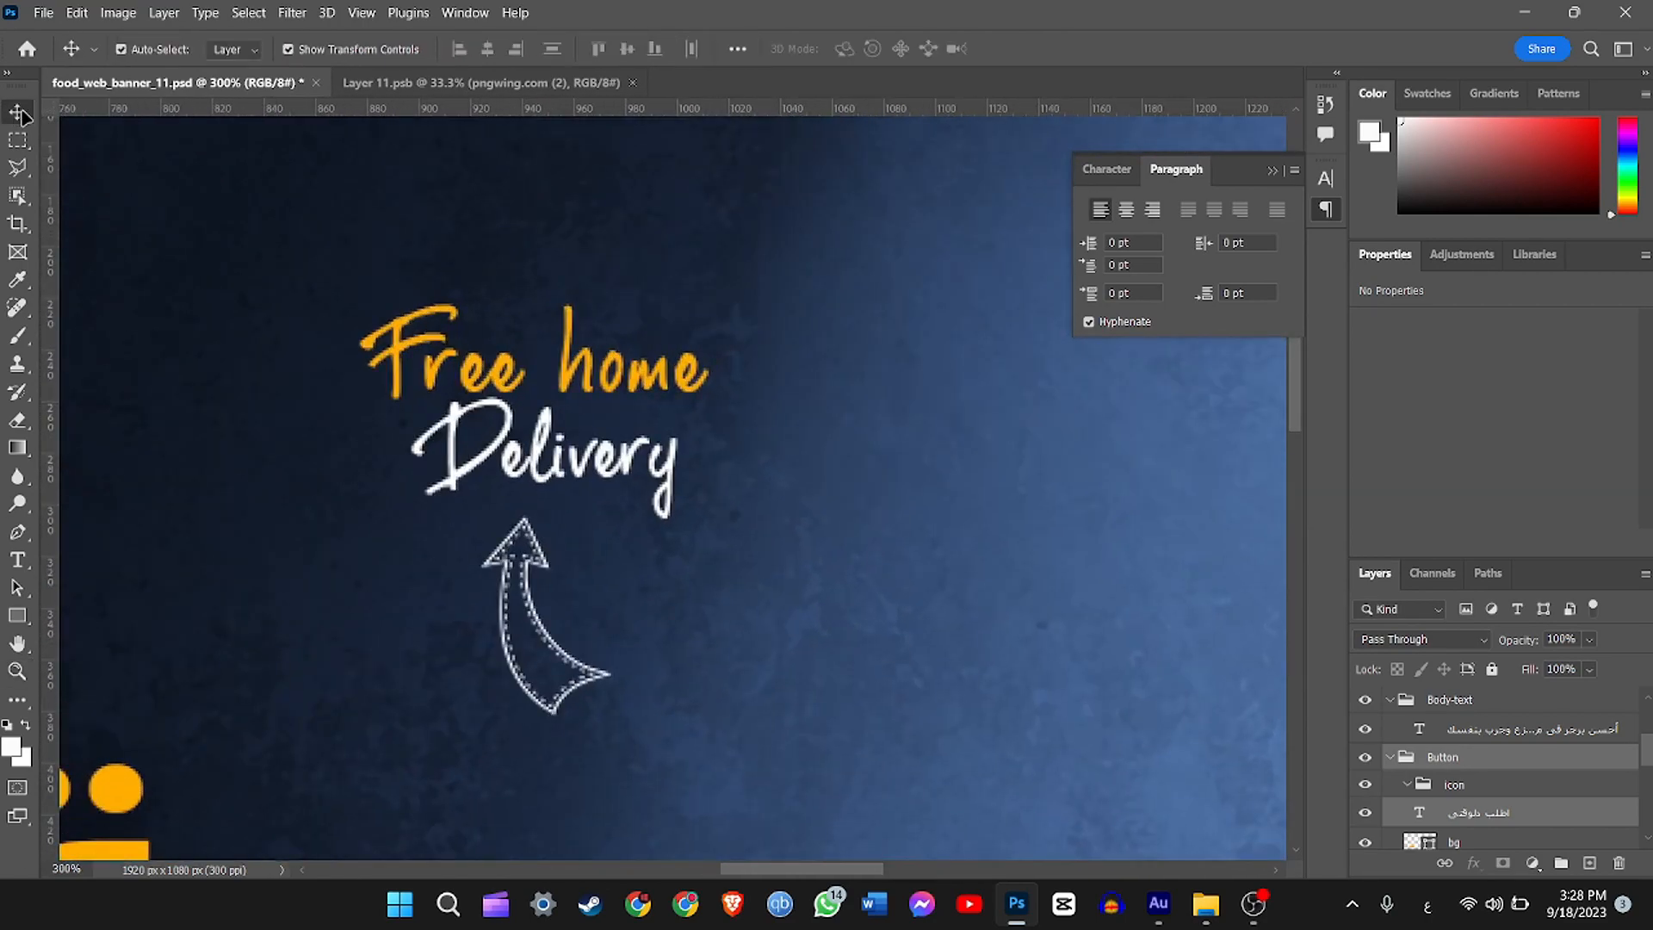
{"action": "left_click", "coordinate": [506, 381]}
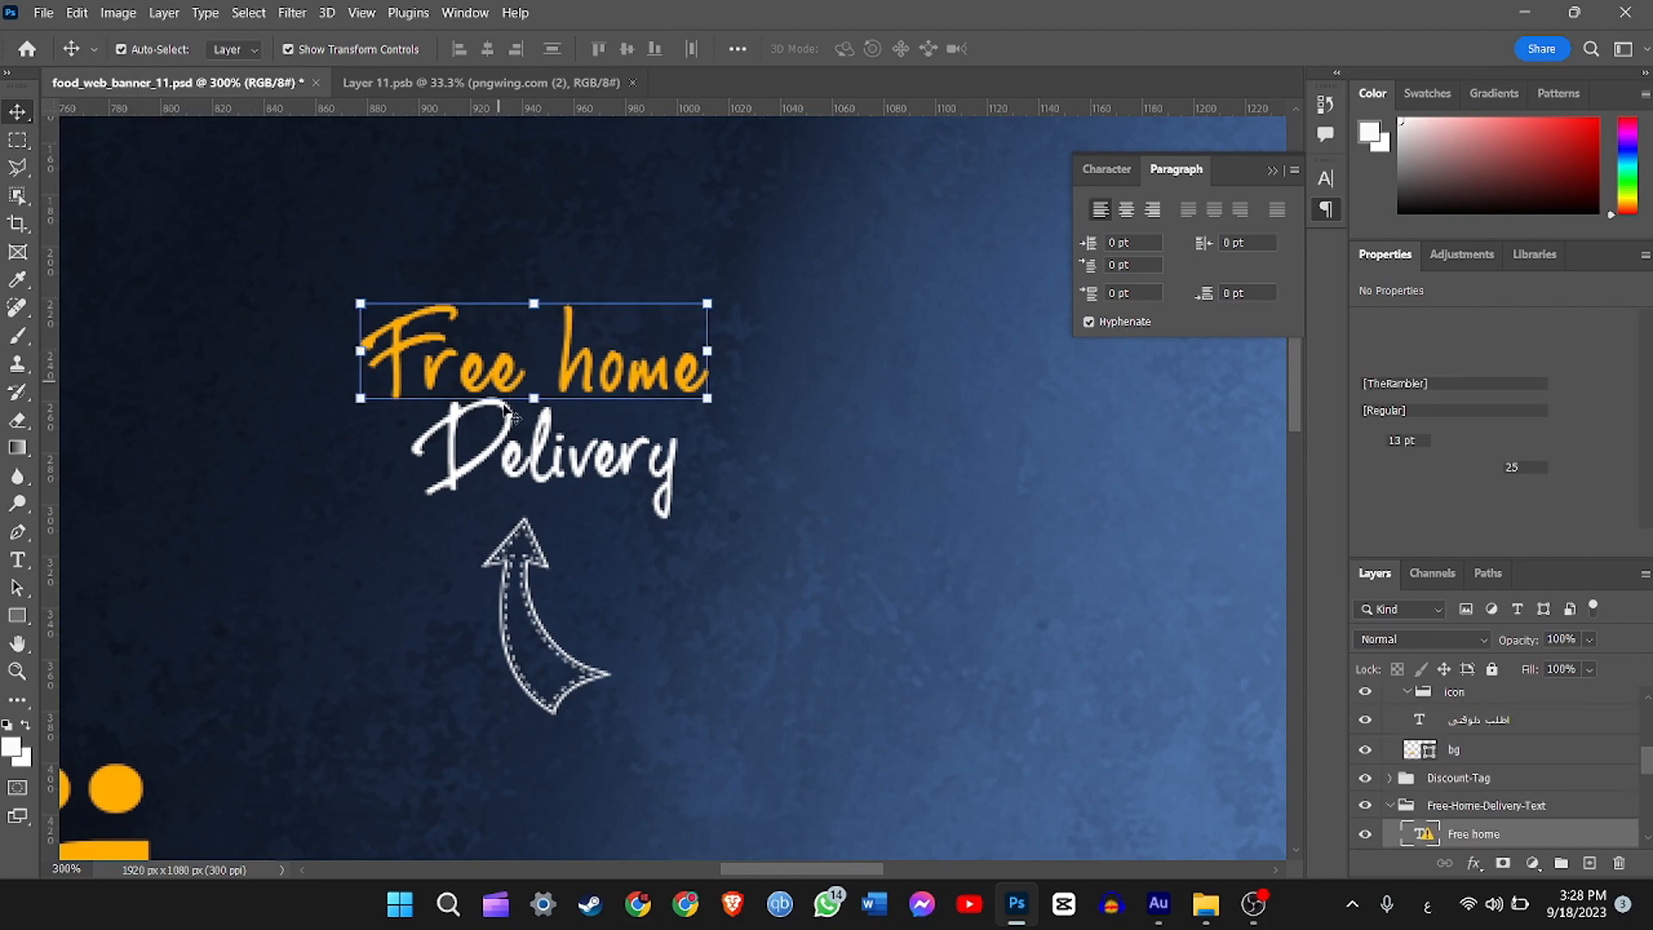
{"action": "left_click", "coordinate": [16, 561]}
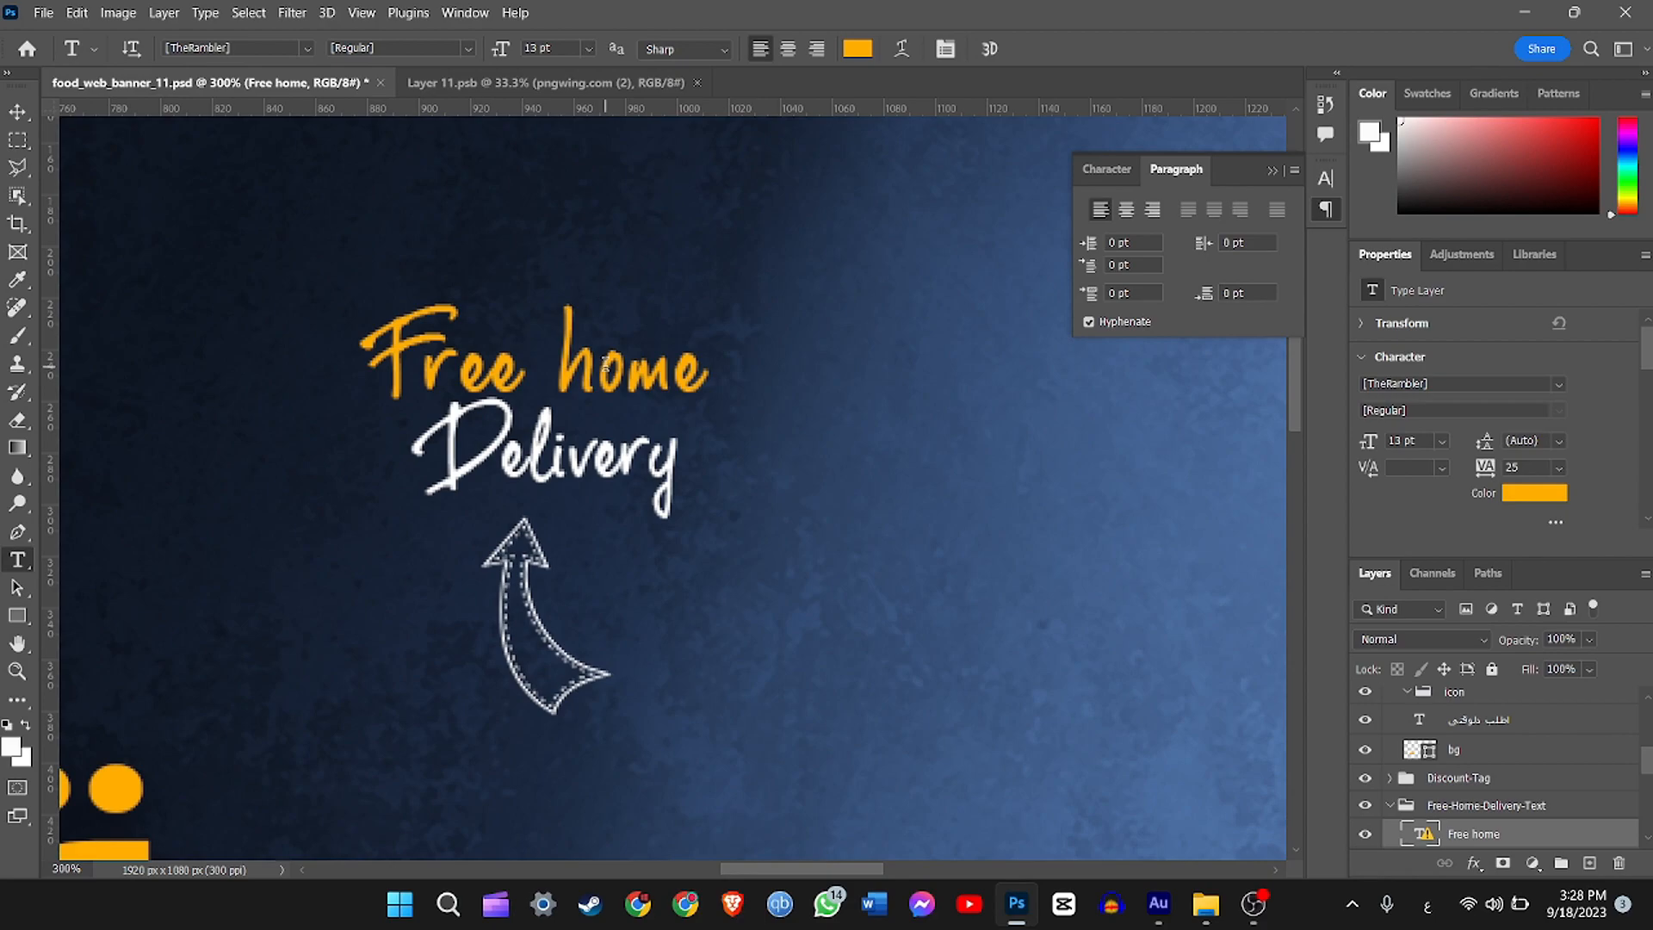
{"action": "left_click", "coordinate": [568, 384]}
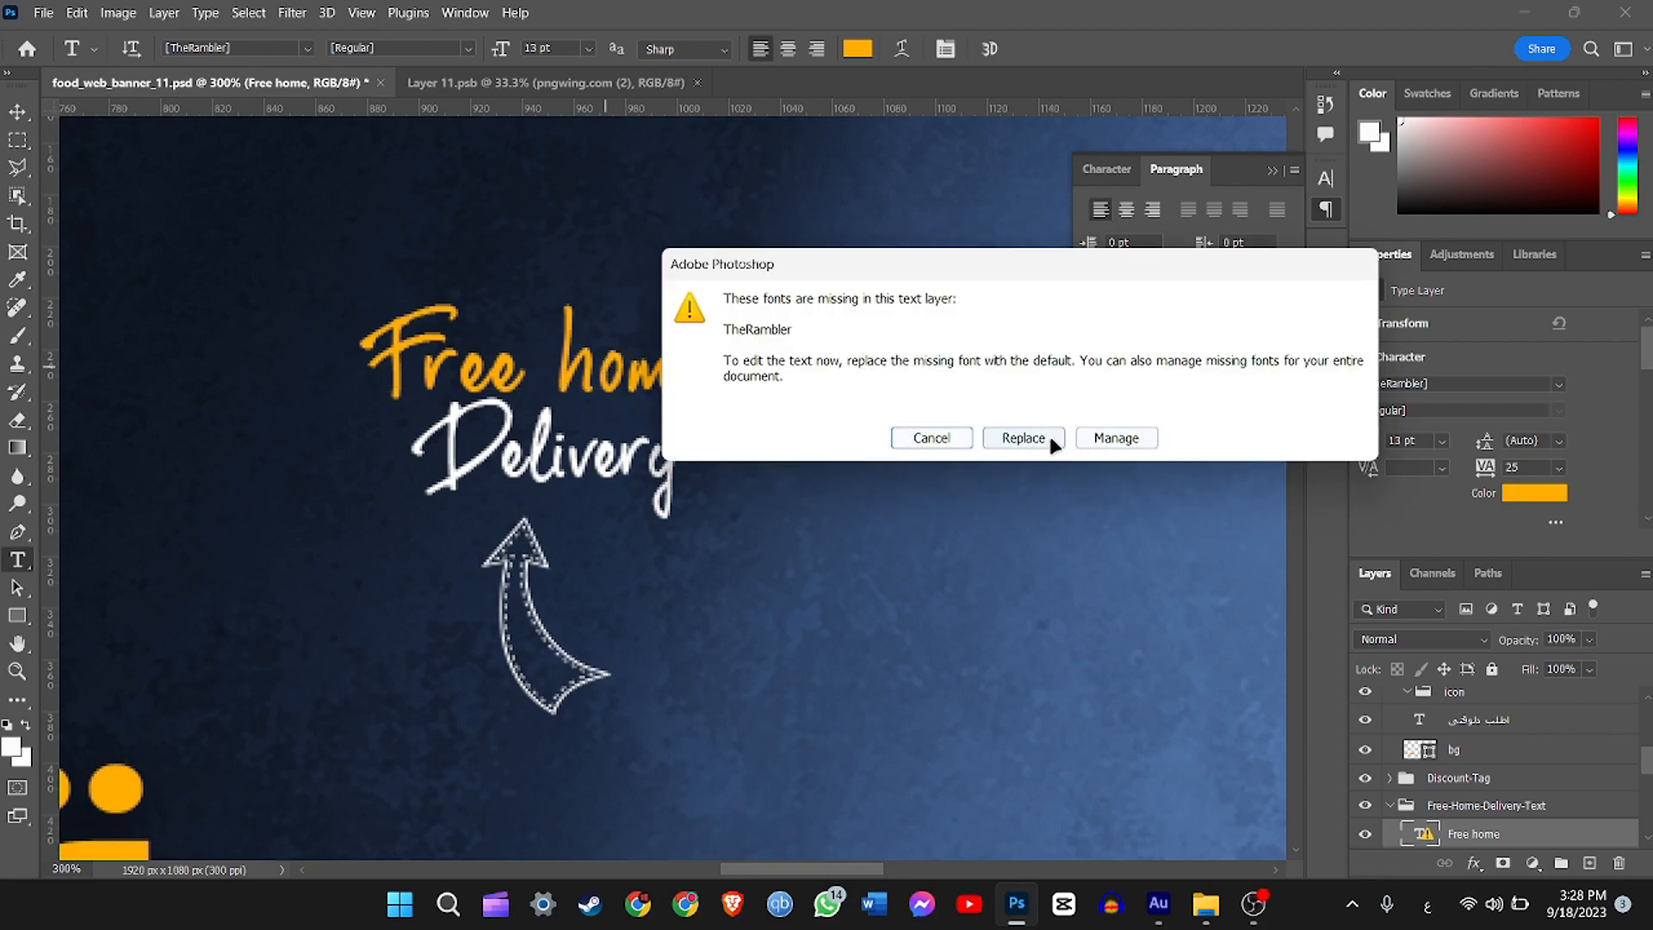
{"action": "left_click", "coordinate": [1023, 439]}
{"action": "triple_click", "coordinate": [666, 360]}
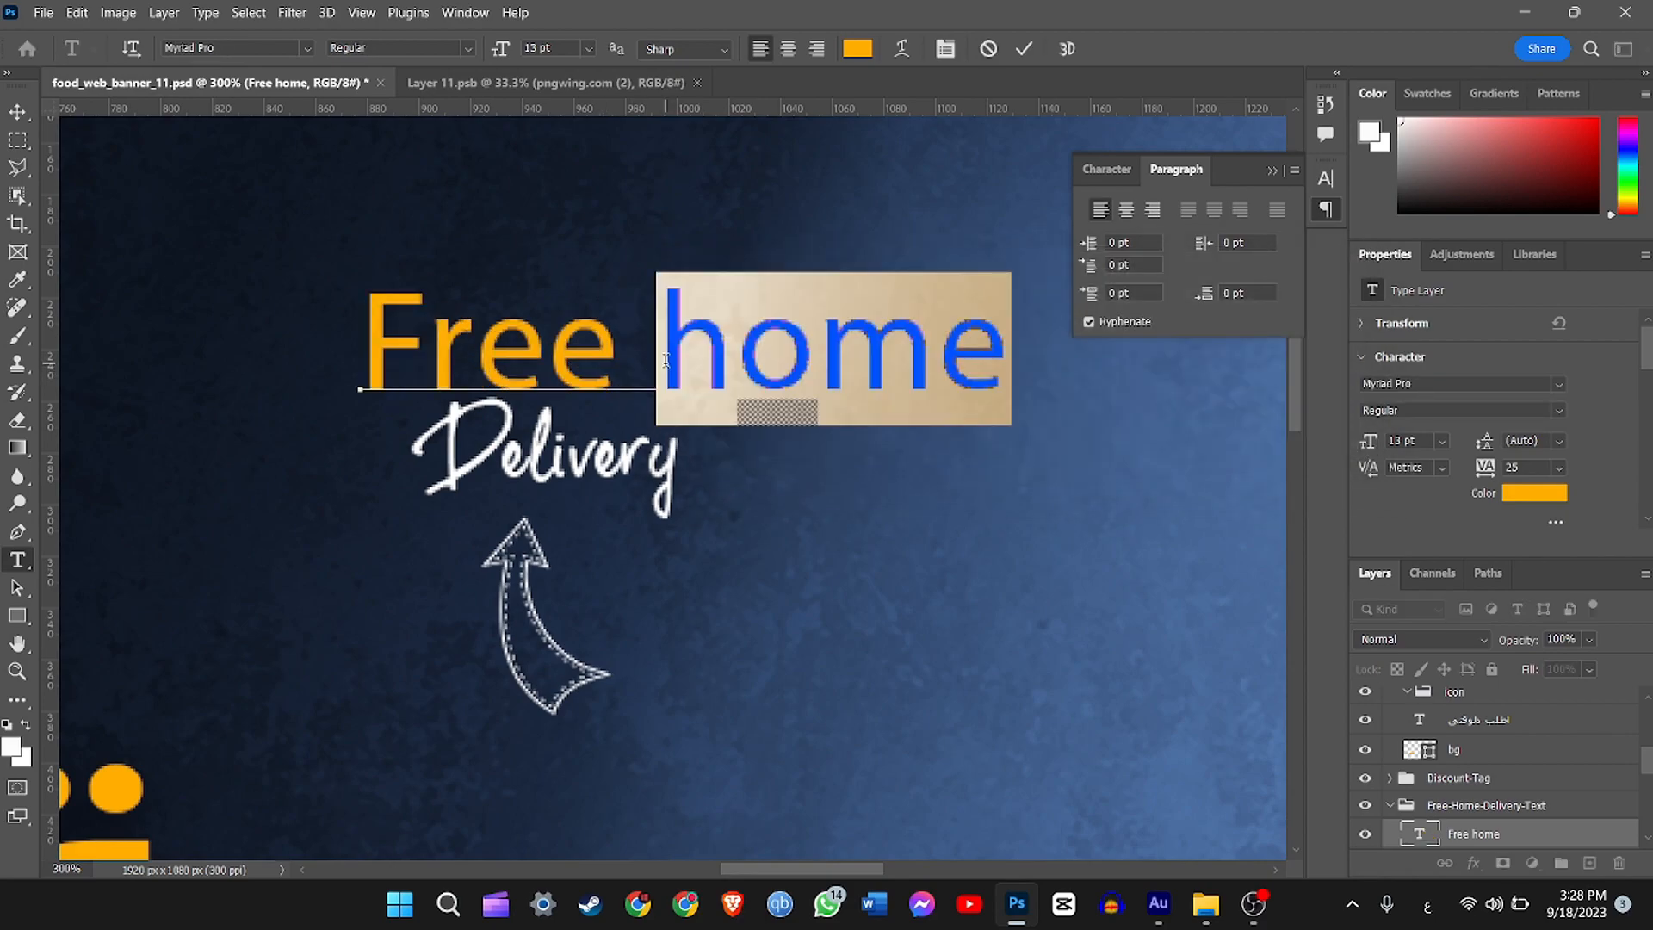
{"action": "type", "text": "عندنا التوصيل"}
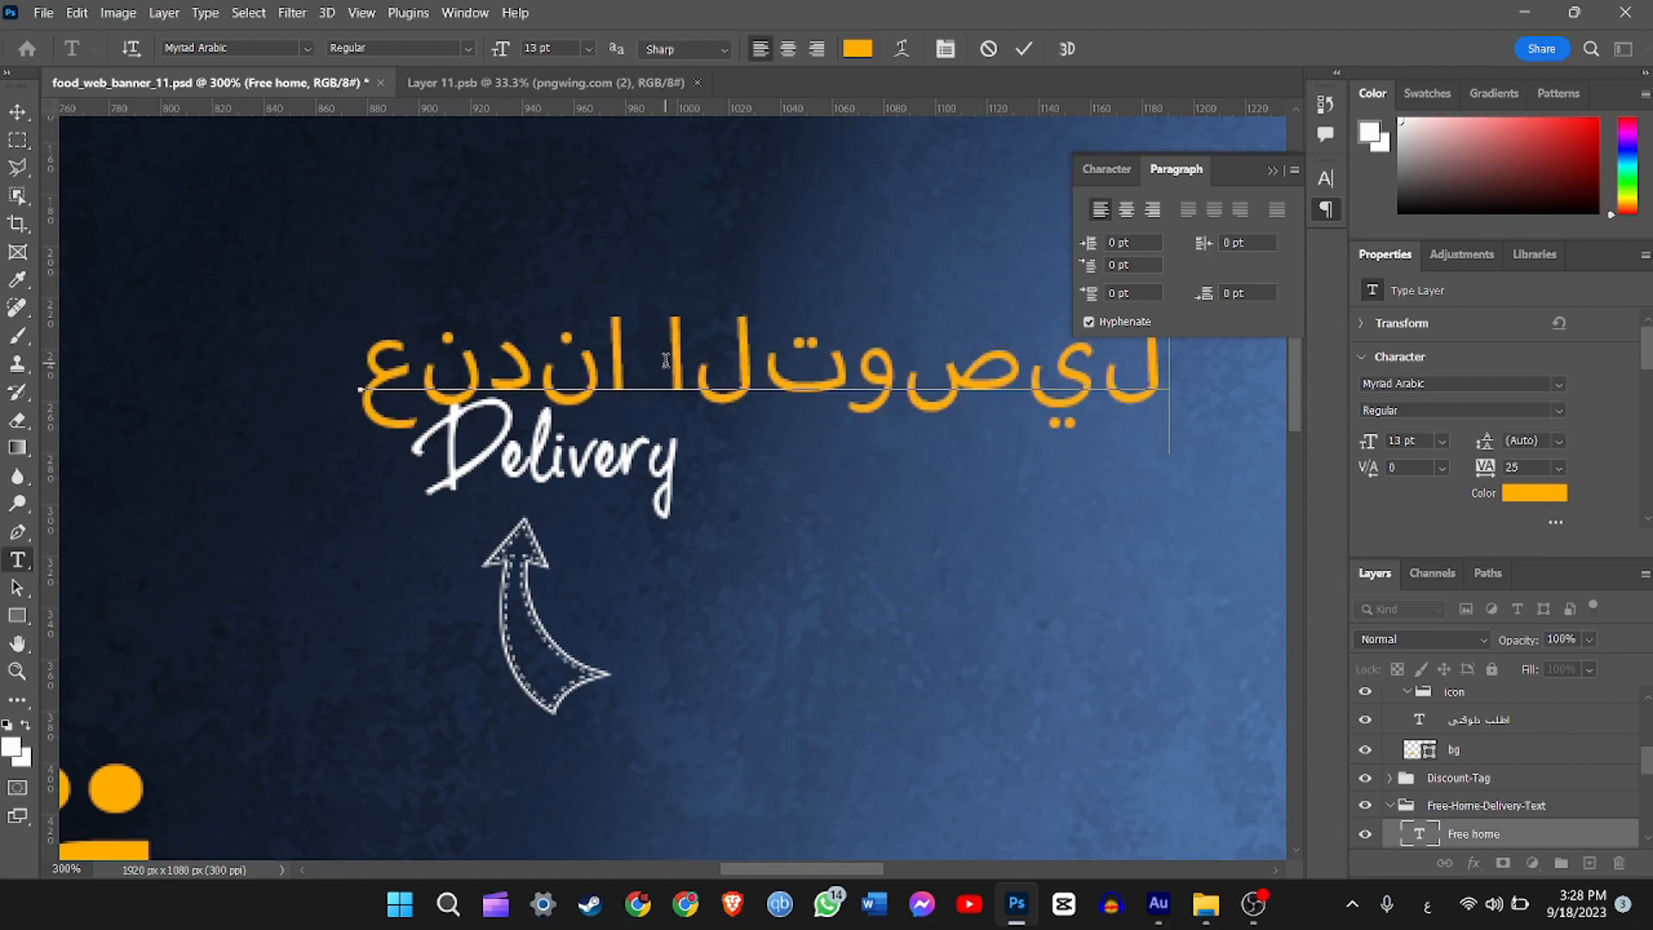
Step: Apply World-Ready Layout to the yellow عندنا التوصيل line
{"action": "key", "text": "ctrl+a"}
{"action": "left_click", "coordinate": [1294, 170]}
{"action": "left_click", "coordinate": [1373, 421]}
{"action": "left_click", "coordinate": [714, 374]}
{"action": "double_click", "coordinate": [715, 374]}
{"action": "key", "text": "ctrl+a"}
{"action": "left_click", "coordinate": [1292, 170]}
{"action": "left_click", "coordinate": [1332, 382]}
Step: Delete the word عندنا from the yellow delivery line, leaving only التوصيل
{"action": "left_click", "coordinate": [576, 373]}
{"action": "double_click", "coordinate": [919, 374]}
{"action": "key", "text": "BackSpace"}
{"action": "left_click", "coordinate": [419, 371]}
Step: Set the font of the التوصيل line to 29LT Bukra
{"action": "key", "text": "ctrl+a"}
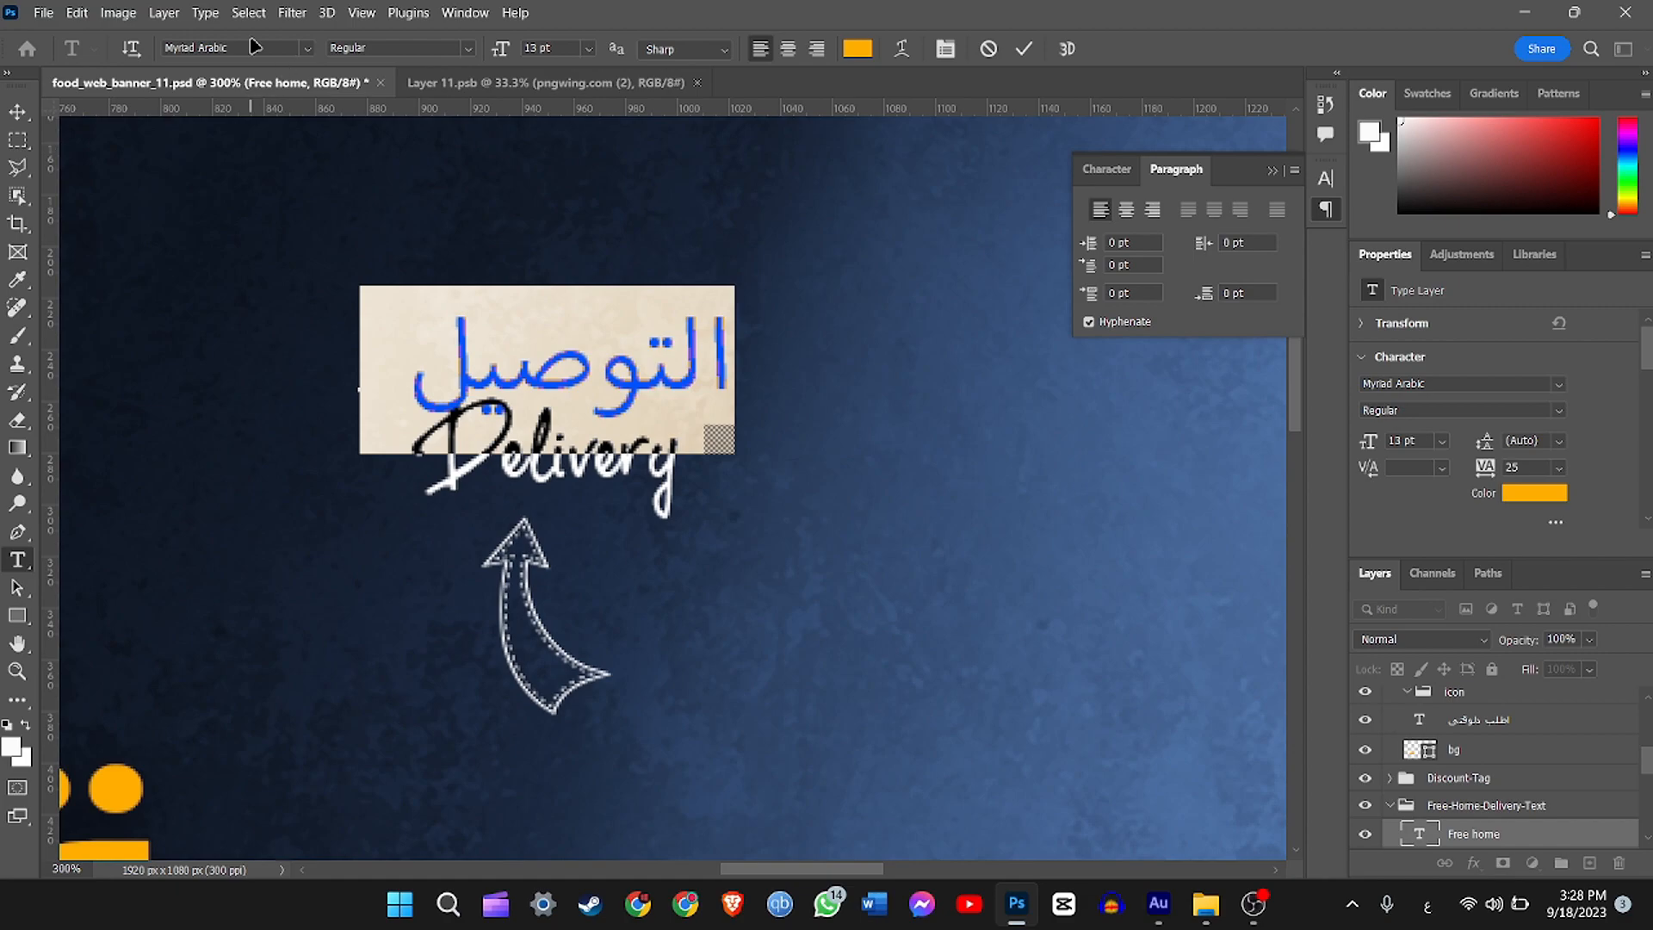
{"action": "left_click", "coordinate": [305, 47]}
{"action": "left_click", "coordinate": [332, 679]}
{"action": "left_click", "coordinate": [17, 670]}
{"action": "key", "text": "ctrl+z"}
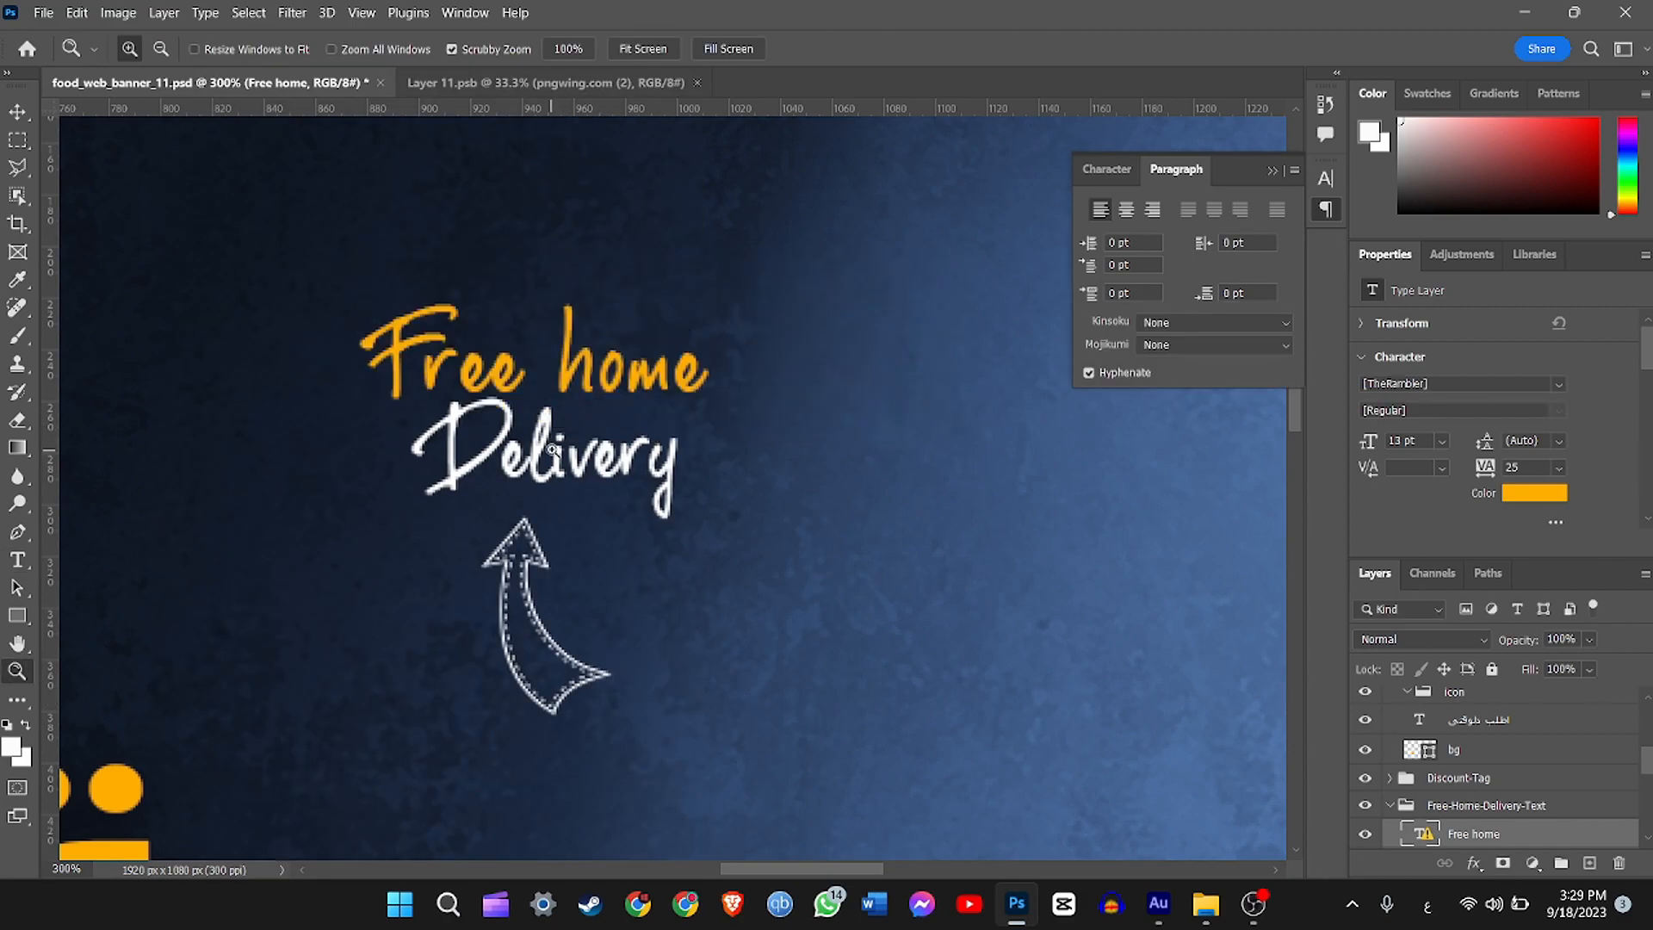
{"action": "left_click", "coordinate": [18, 559]}
{"action": "key", "text": "ctrl+shift+z"}
{"action": "left_click", "coordinate": [702, 370]}
{"action": "left_click", "coordinate": [1252, 664]}
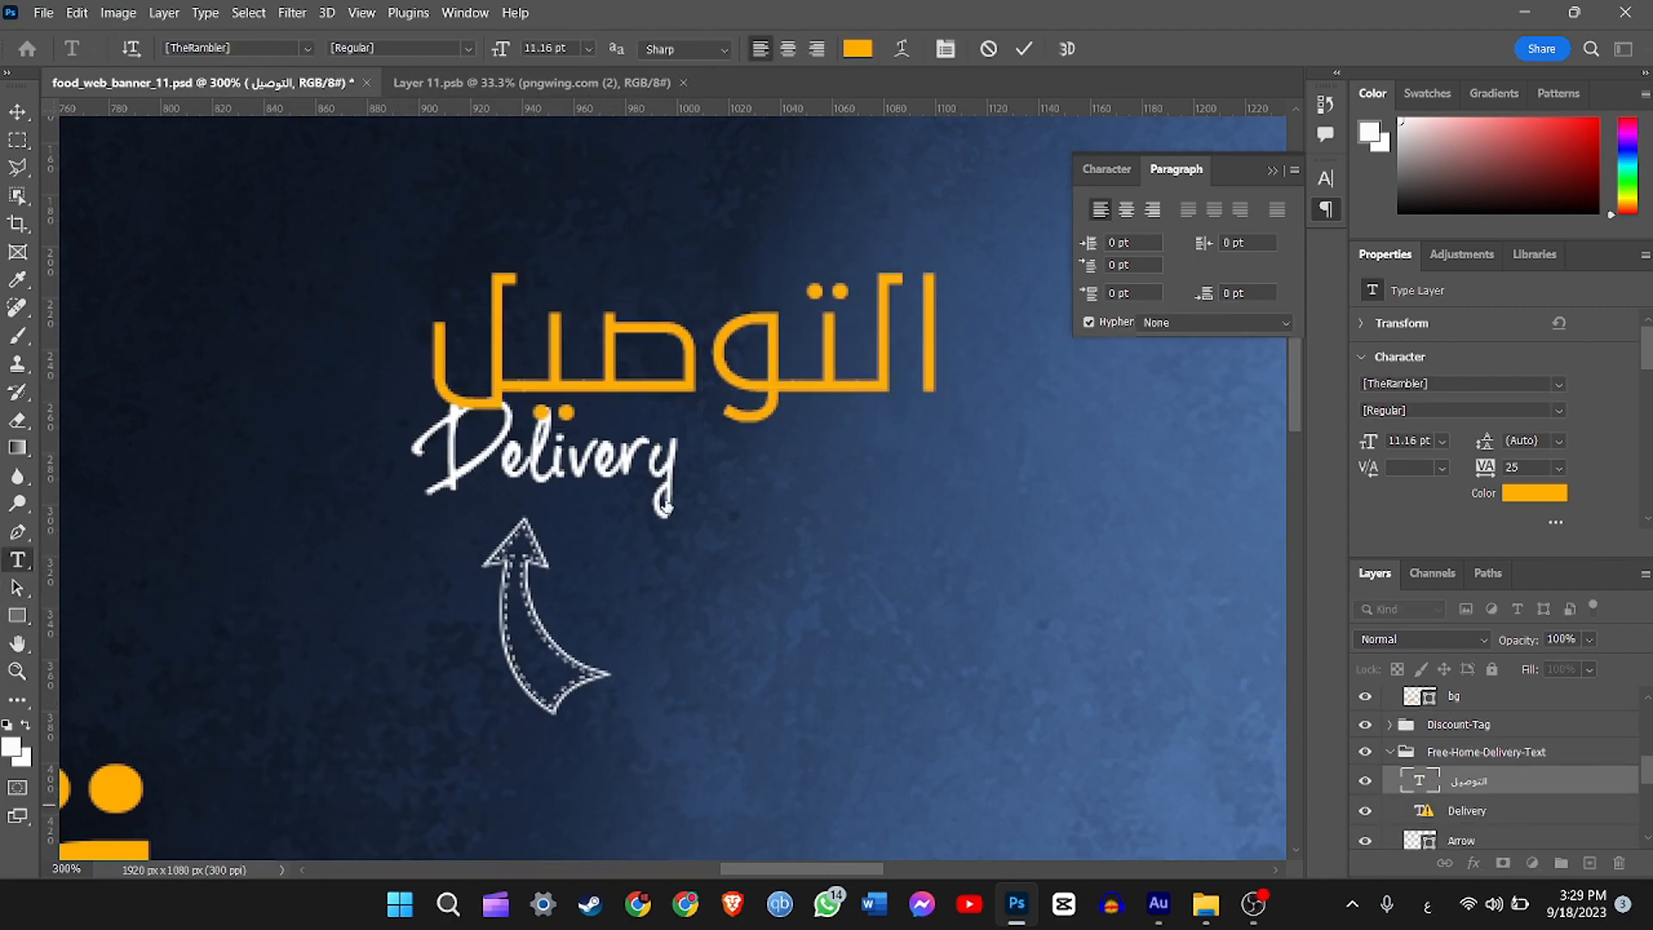
Step: Set the white Delivery text to 29LT Bukra and replace it with مجانا
{"action": "left_click", "coordinate": [494, 483]}
{"action": "key", "text": "Return"}
{"action": "key", "text": "ctrl+a"}
{"action": "left_click", "coordinate": [216, 47]}
{"action": "type", "text": "2"}
{"action": "left_click", "coordinate": [305, 686]}
{"action": "left_click", "coordinate": [655, 443]}
{"action": "key", "text": "ctrl+a"}
{"action": "key", "text": "BackSpace"}
{"action": "type", "text": "مجانا"}
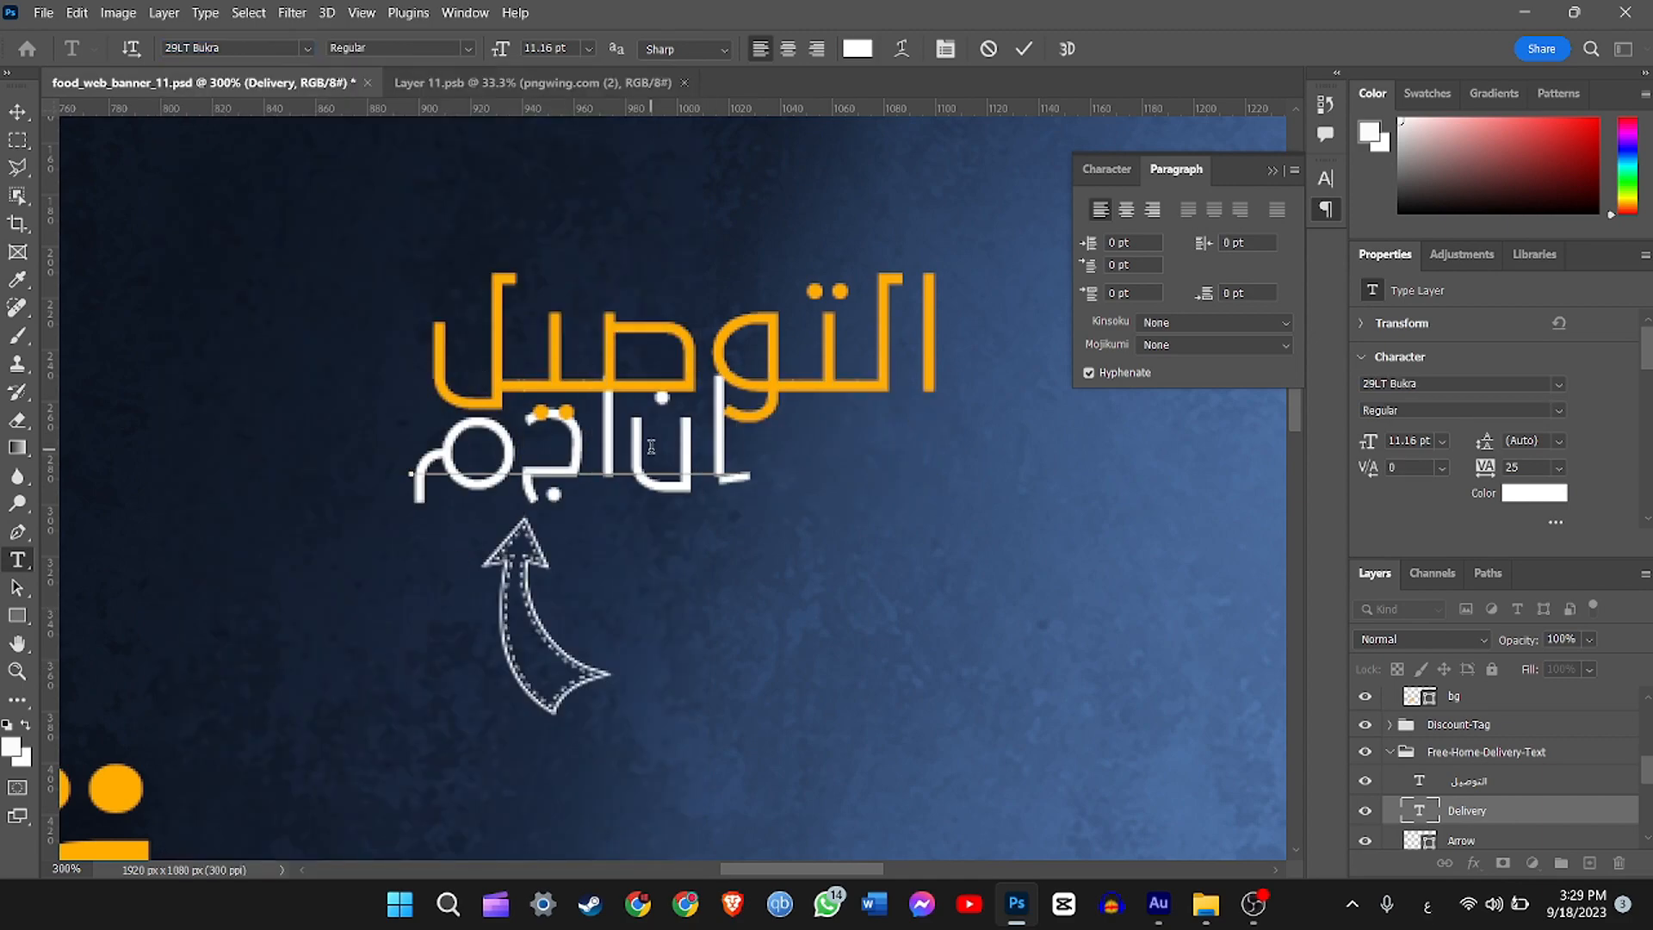
Step: Apply World-Ready Layout to the مجانا line and correct its wording to مجاناً
{"action": "key", "text": "ctrl+a"}
{"action": "left_click", "coordinate": [1294, 170]}
{"action": "left_click", "coordinate": [1368, 431]}
{"action": "left_click", "coordinate": [421, 432]}
{"action": "key", "text": "BackSpace"}
{"action": "type", "text": "ا"}
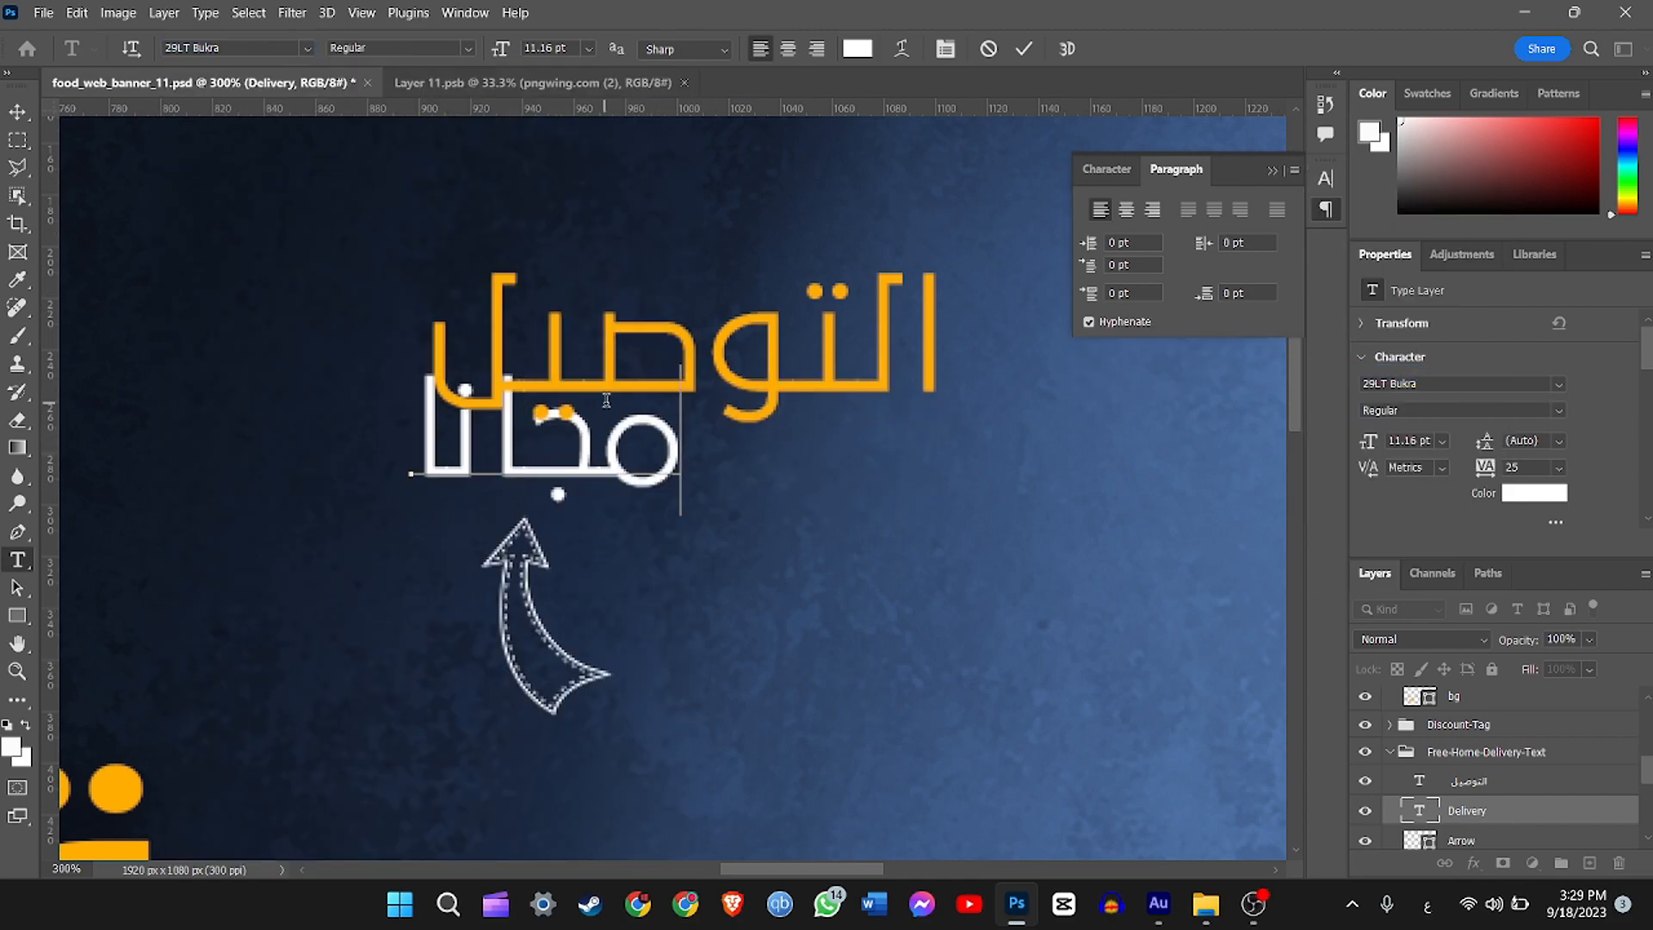
{"action": "type", "text": "ً"}
Step: Position مجاناً above the small arrow, and shrink التوصيل and place it just above that word
{"action": "left_click", "coordinate": [19, 111]}
{"action": "left_click_drag", "start_coordinate": [547, 436], "coordinate": [603, 458]}
{"action": "left_click", "coordinate": [655, 328]}
{"action": "left_click_drag", "start_coordinate": [940, 431], "coordinate": [771, 382]}
{"action": "left_click_drag", "start_coordinate": [637, 327], "coordinate": [759, 338]}
{"action": "key", "text": "Return"}
{"action": "key", "text": "z"}
{"action": "key", "text": "ctrl+0"}
Step: Hide the original up to, 50%, off and Discount text layers of the discount tag
{"action": "left_click", "coordinate": [1272, 170]}
{"action": "double_click", "coordinate": [1181, 307]}
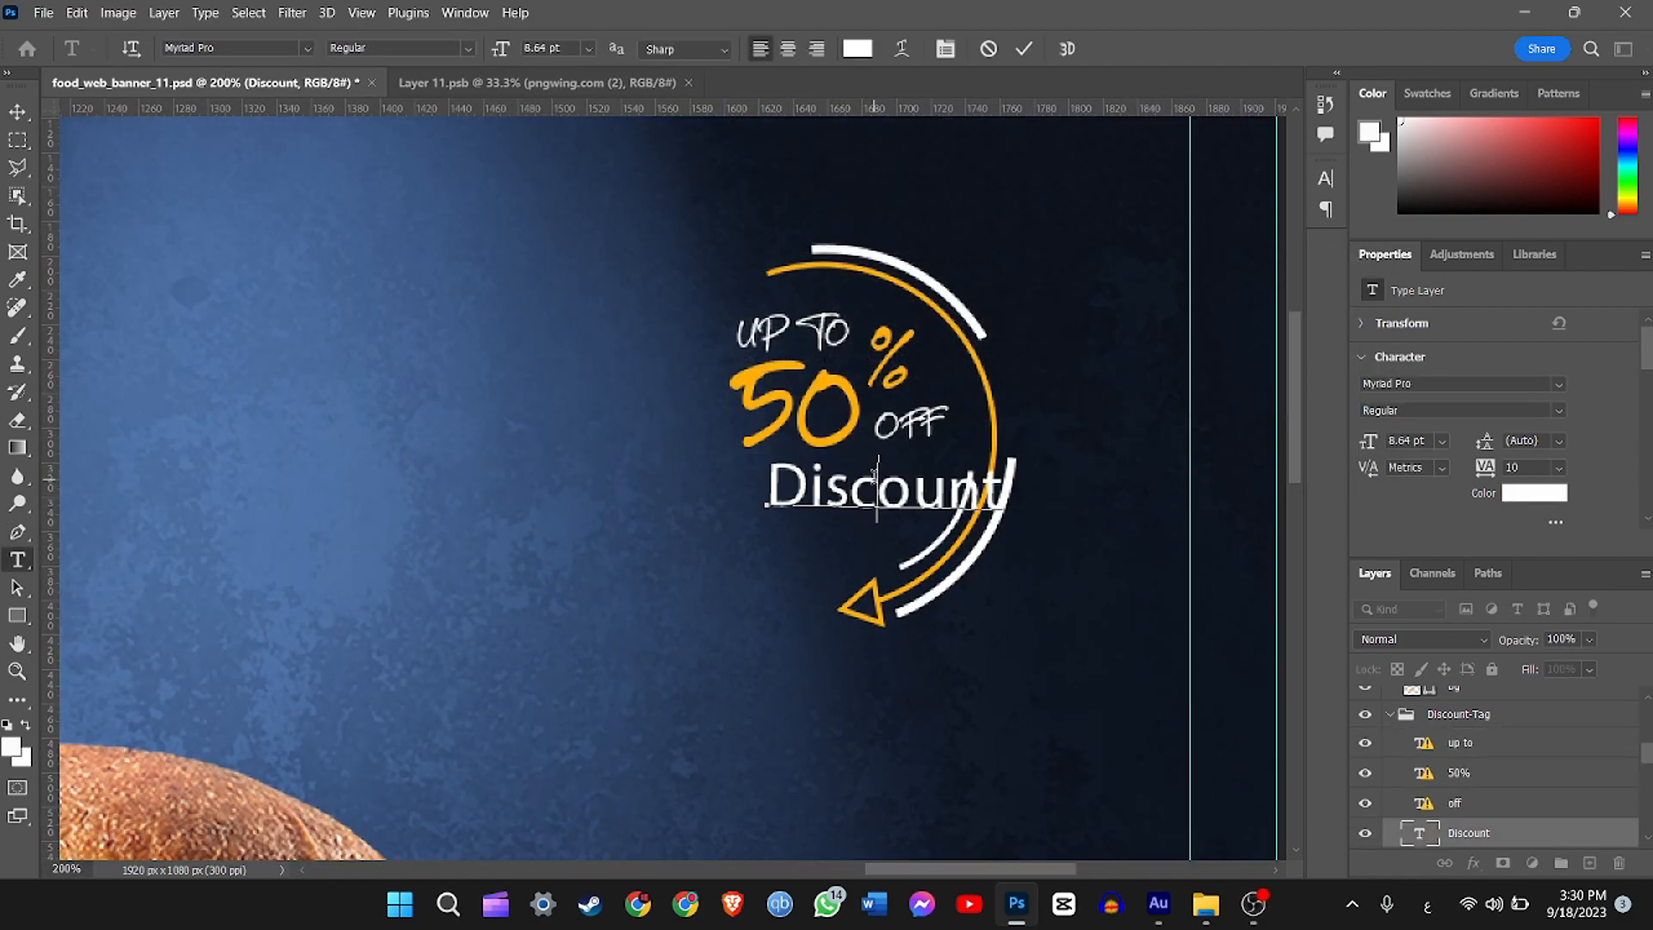
{"action": "left_click", "coordinate": [1365, 803]}
{"action": "left_click", "coordinate": [1365, 833]}
{"action": "left_click_drag", "start_coordinate": [1366, 742], "coordinate": [1366, 772]}
{"action": "left_click", "coordinate": [1365, 773]}
{"action": "left_click", "coordinate": [1365, 833]}
Step: Add the price text 199 inside the discount ring in 29LT Bukra Bold Italic
{"action": "left_click", "coordinate": [818, 405]}
{"action": "left_click", "coordinate": [232, 48]}
{"action": "type", "text": "2"}
{"action": "triple_click", "coordinate": [852, 400]}
{"action": "type", "text": "199"}
{"action": "key", "text": "ctrl+a"}
{"action": "left_click", "coordinate": [232, 48]}
{"action": "type", "text": "2"}
{"action": "left_click", "coordinate": [310, 726]}
Step: Add a yellow ج as separate text beside 199 and arrange both inside the discount ring
{"action": "left_click", "coordinate": [1009, 405]}
{"action": "type", "text": "ج"}
{"action": "key", "text": "ctrl+Return"}
{"action": "key", "text": "v"}
{"action": "left_click_drag", "start_coordinate": [1059, 396], "coordinate": [809, 394]}
{"action": "left_click_drag", "start_coordinate": [929, 476], "coordinate": [697, 457]}
{"action": "left_click_drag", "start_coordinate": [603, 388], "coordinate": [734, 461]}
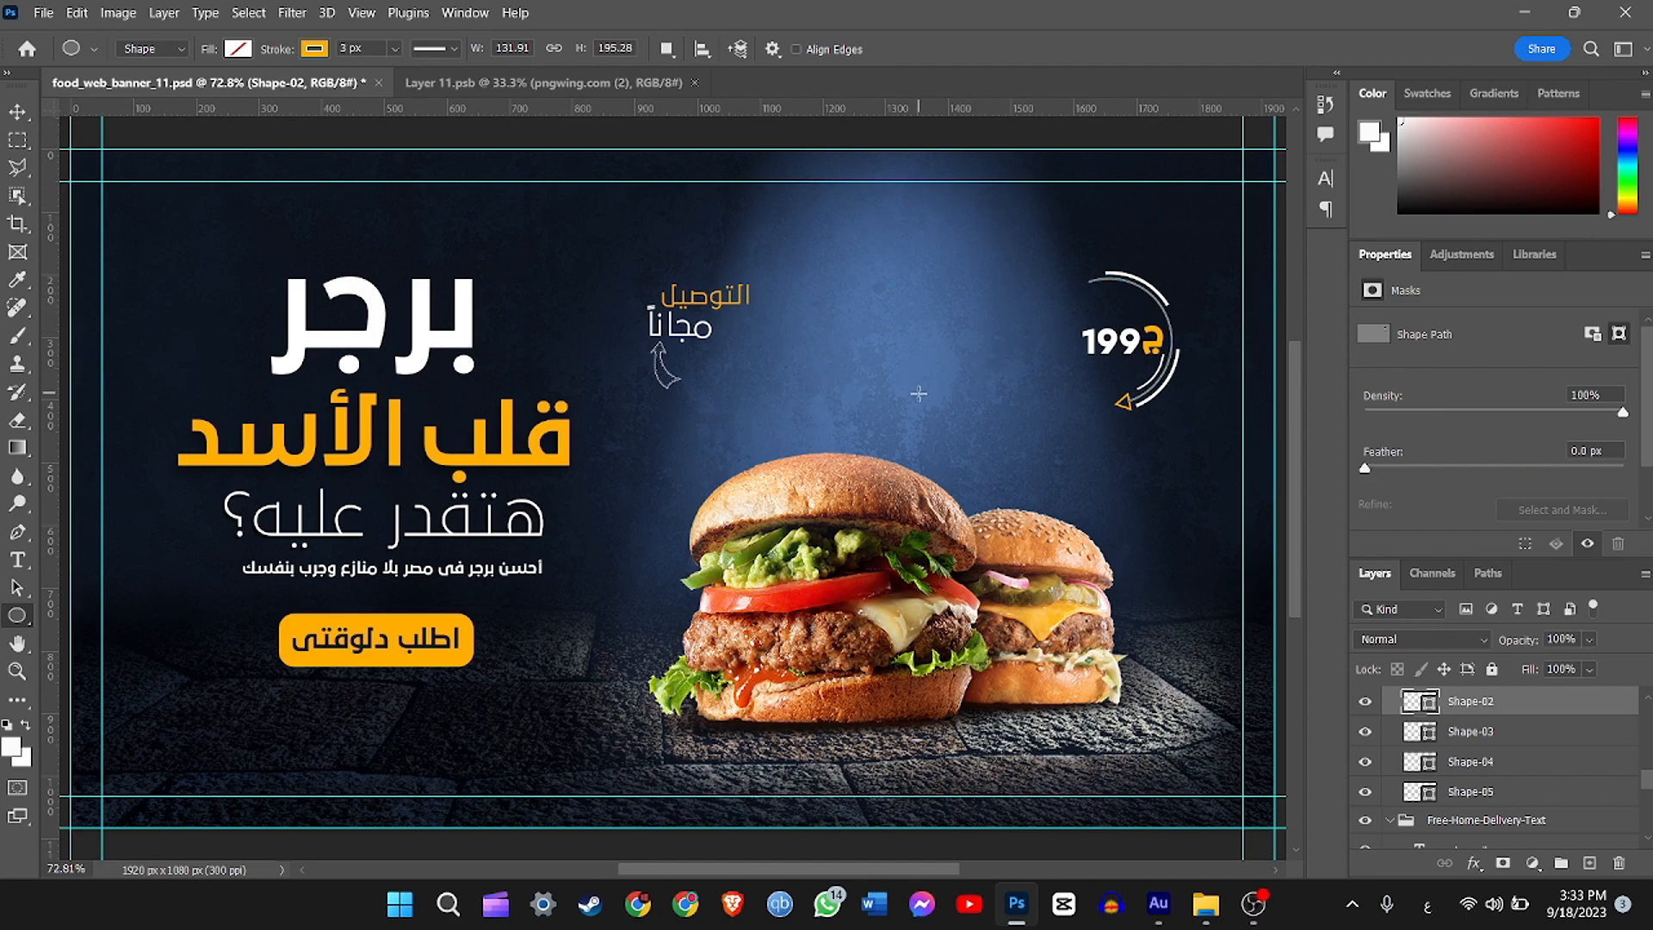
Step: Draw a circle about 277 px wide above the burgers with the Ellipse tool
{"action": "right_click", "coordinate": [16, 614]}
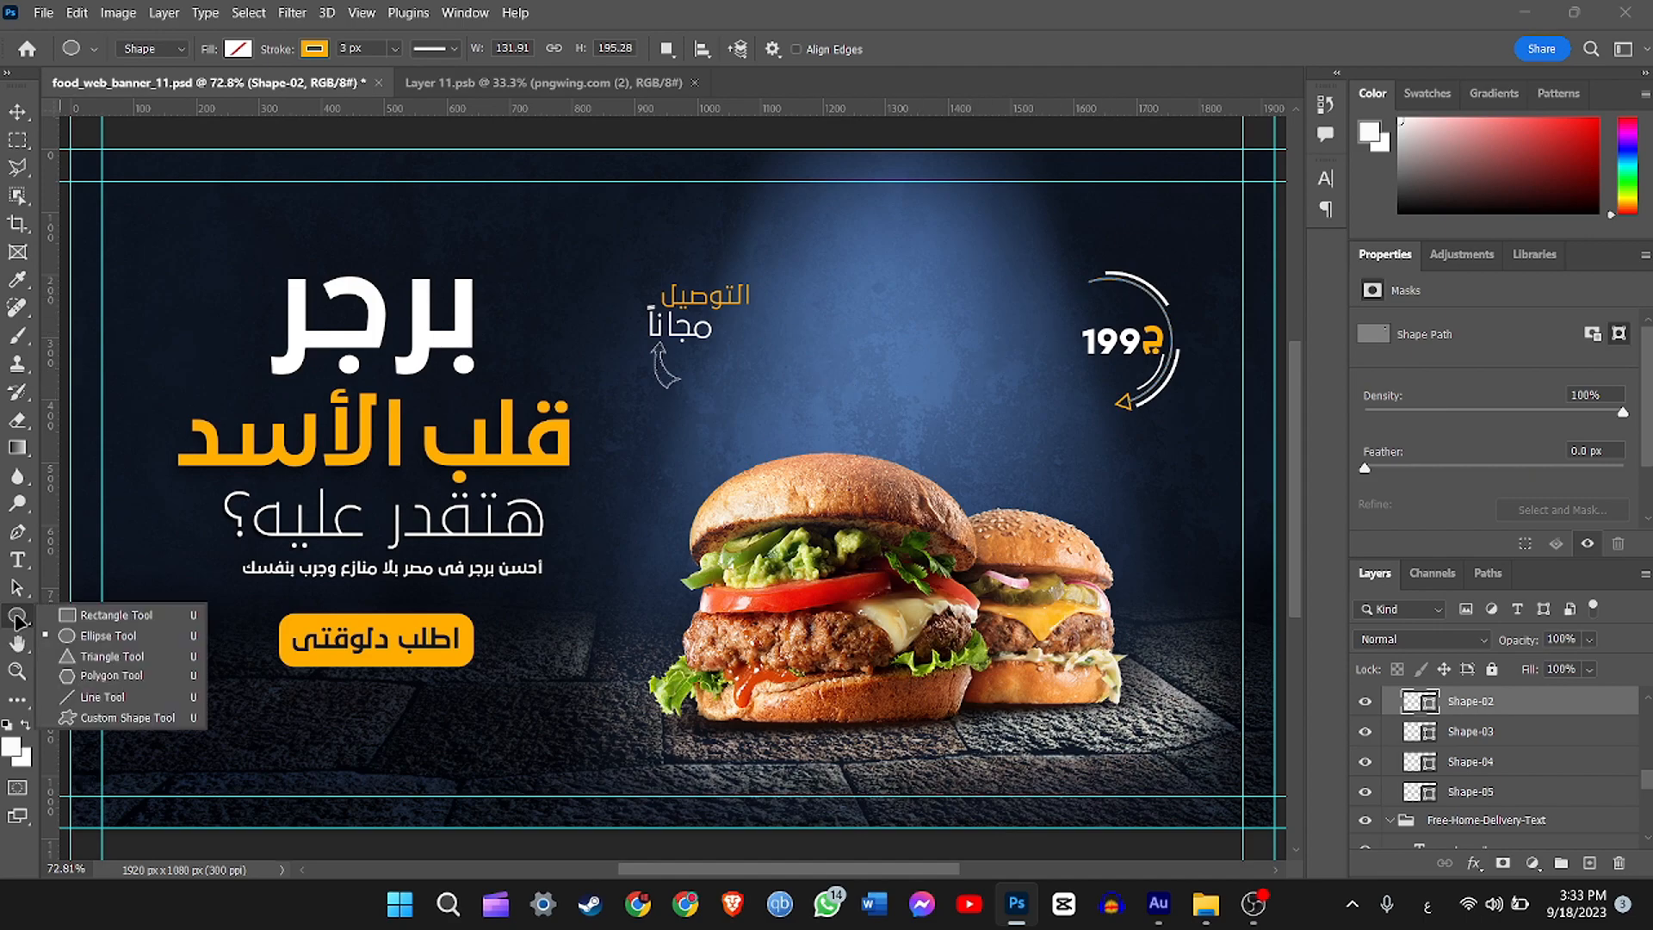
{"action": "left_click", "coordinate": [104, 637]}
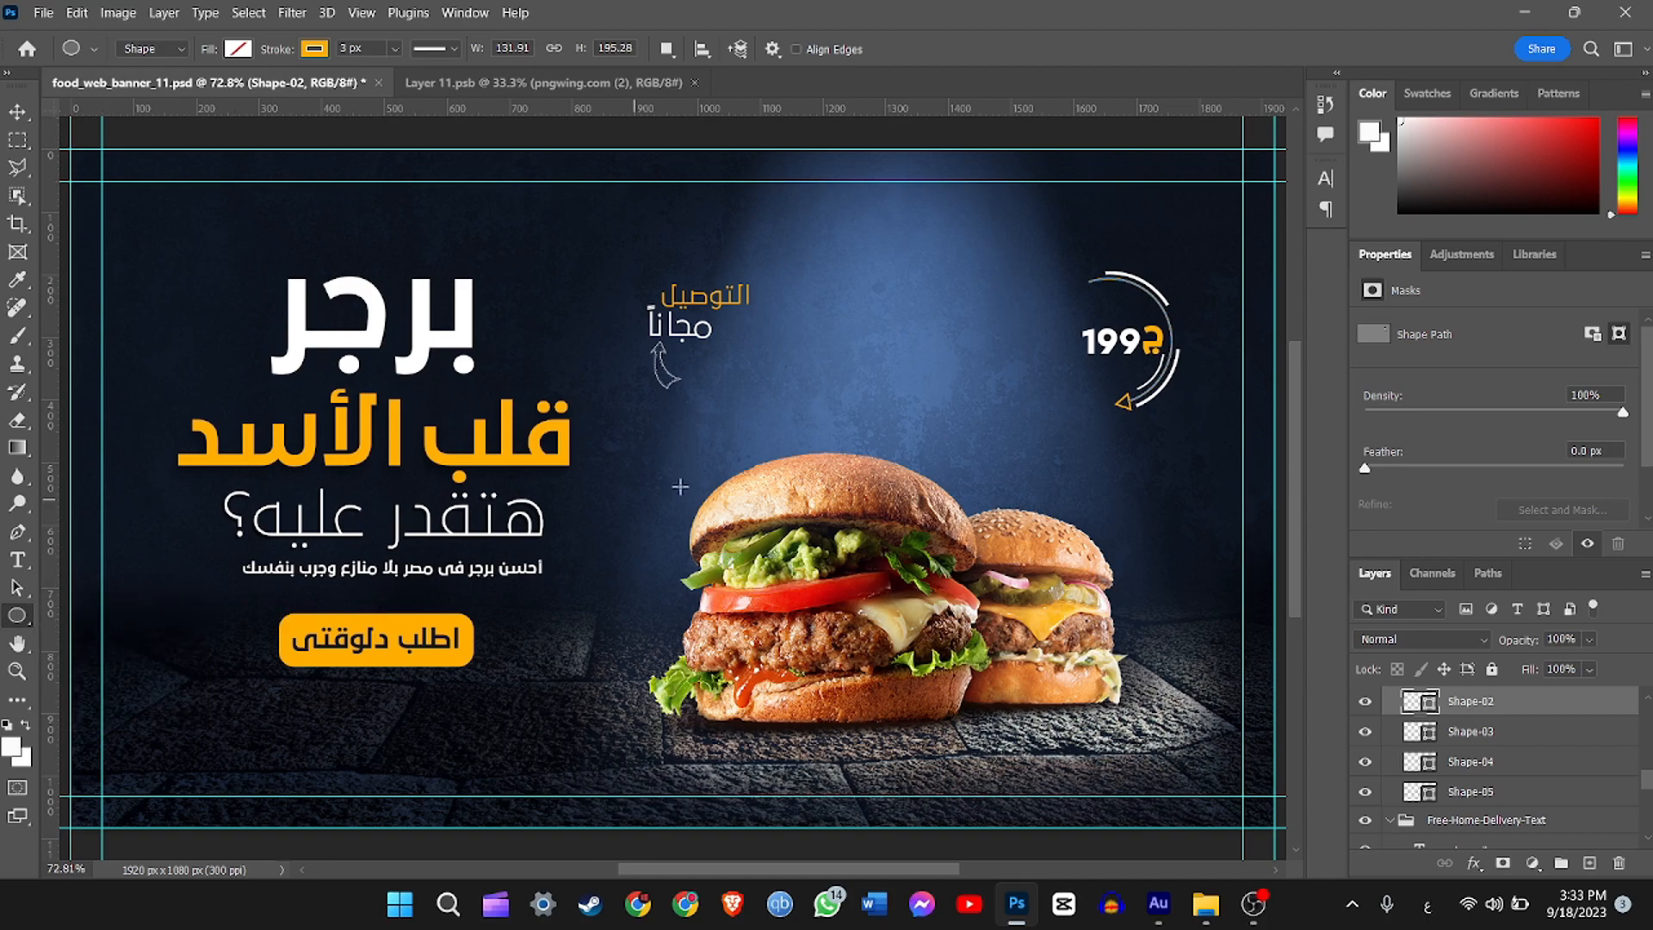
{"action": "key", "text": "shift"}
{"action": "left_click_drag", "start_coordinate": [807, 242], "coordinate": [1097, 594]}
Step: Fill the new circle with the button's yellow, ffae00
{"action": "left_click", "coordinate": [239, 49]}
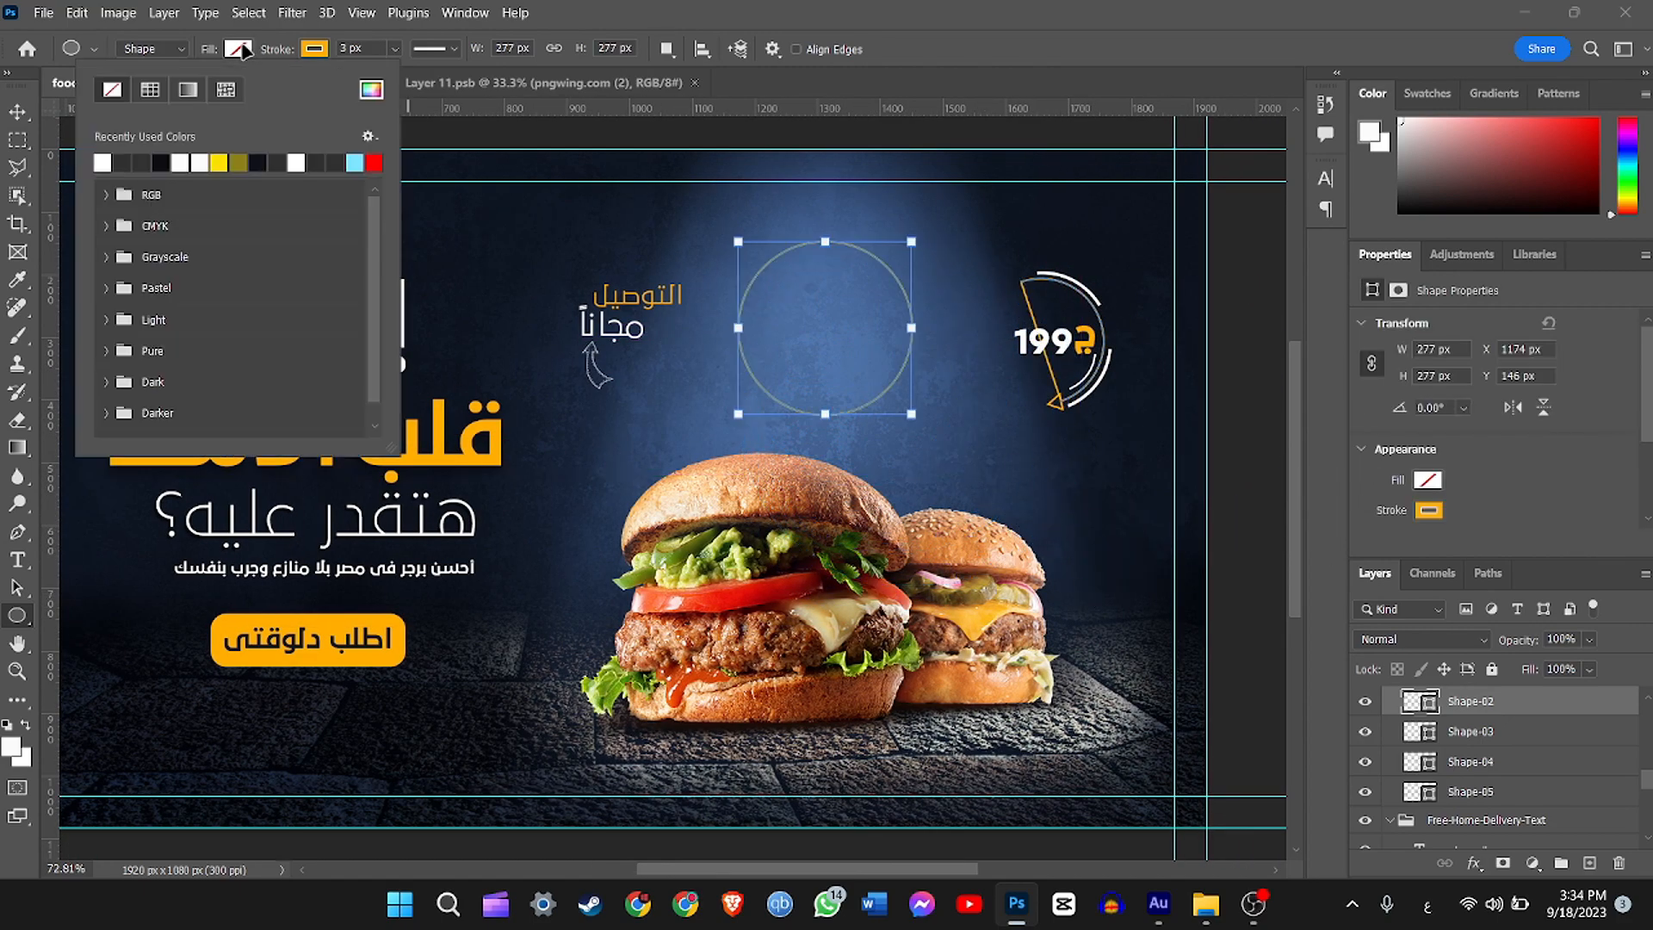
{"action": "left_click", "coordinate": [373, 91]}
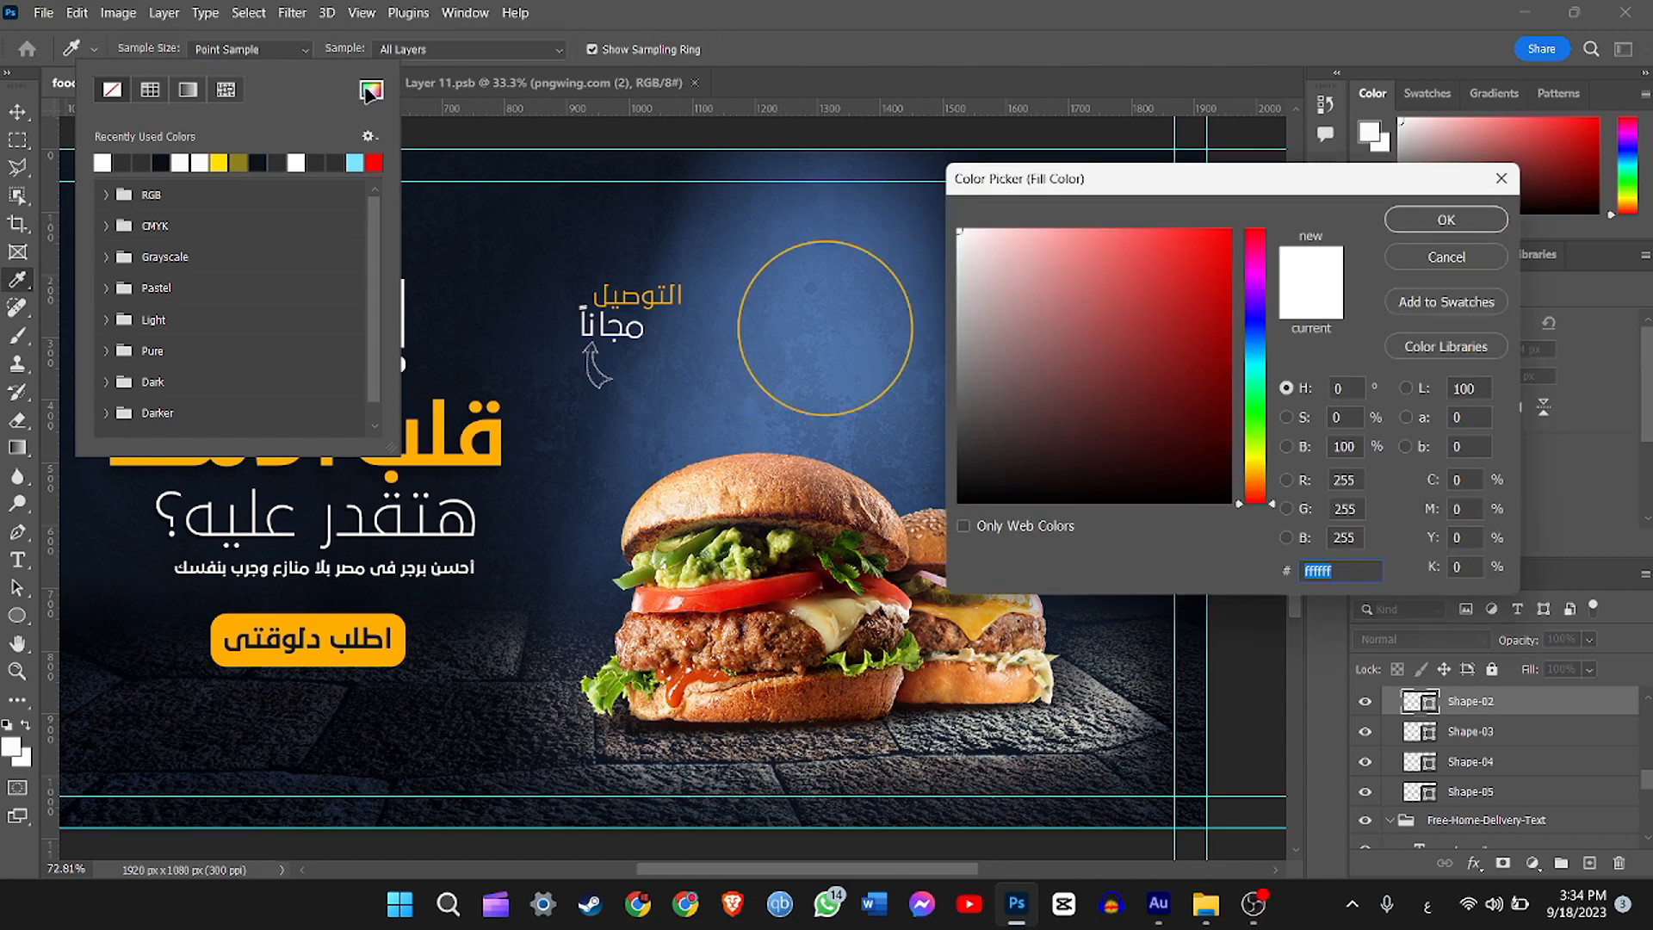
{"action": "left_click", "coordinate": [325, 613]}
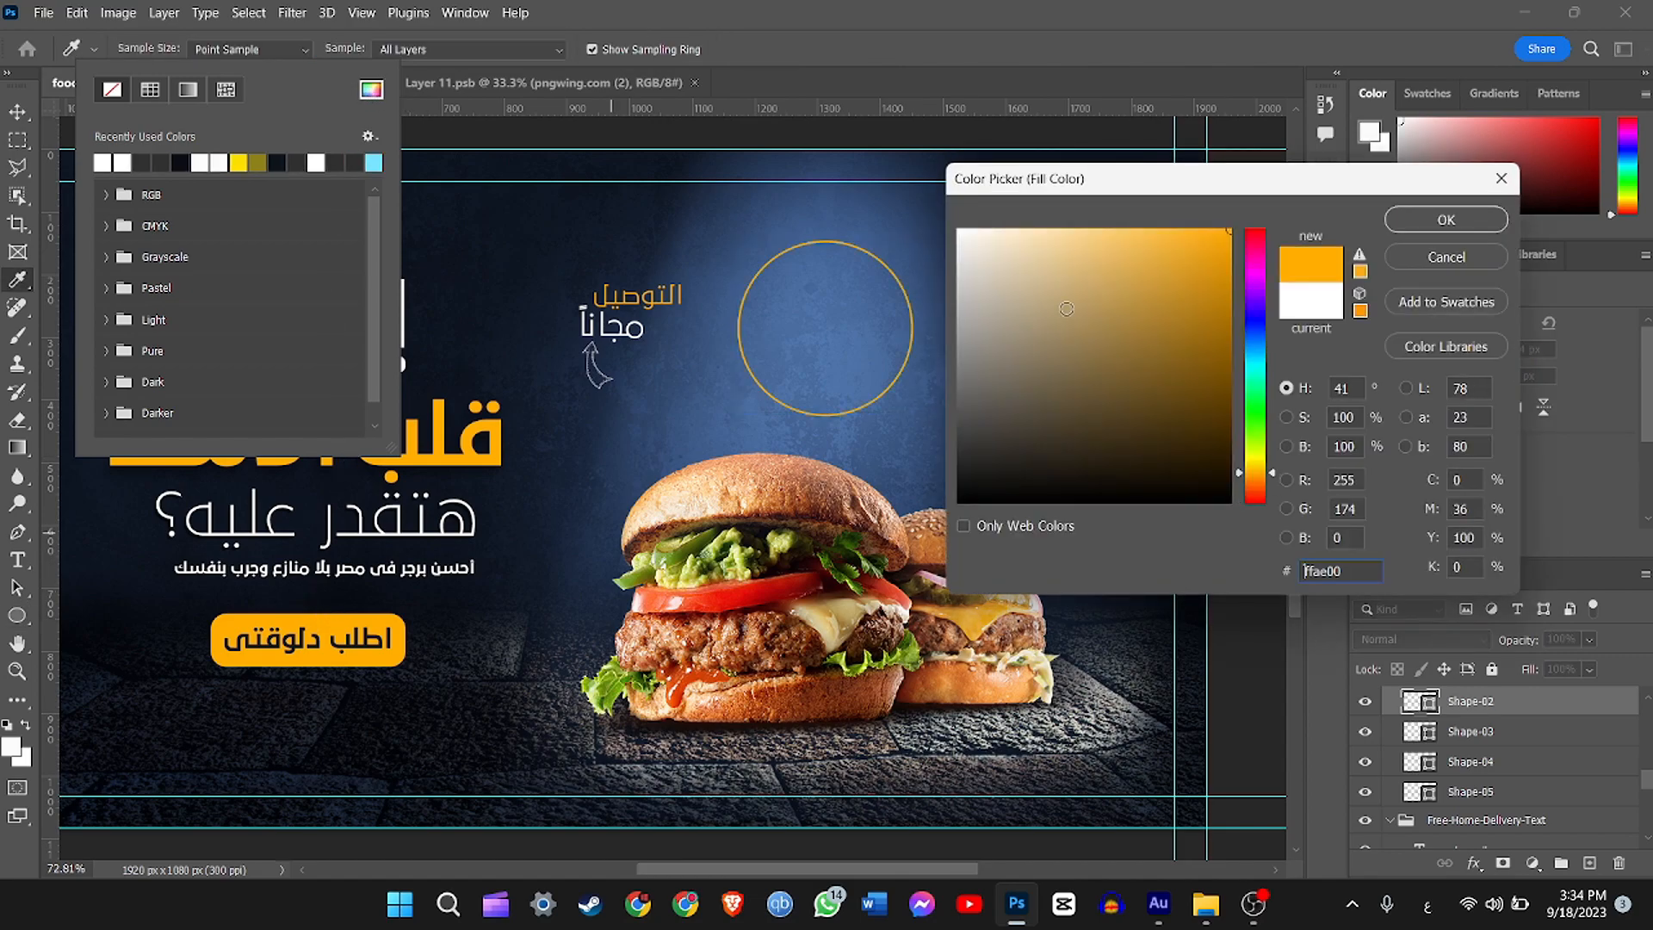
{"action": "left_click", "coordinate": [1416, 219]}
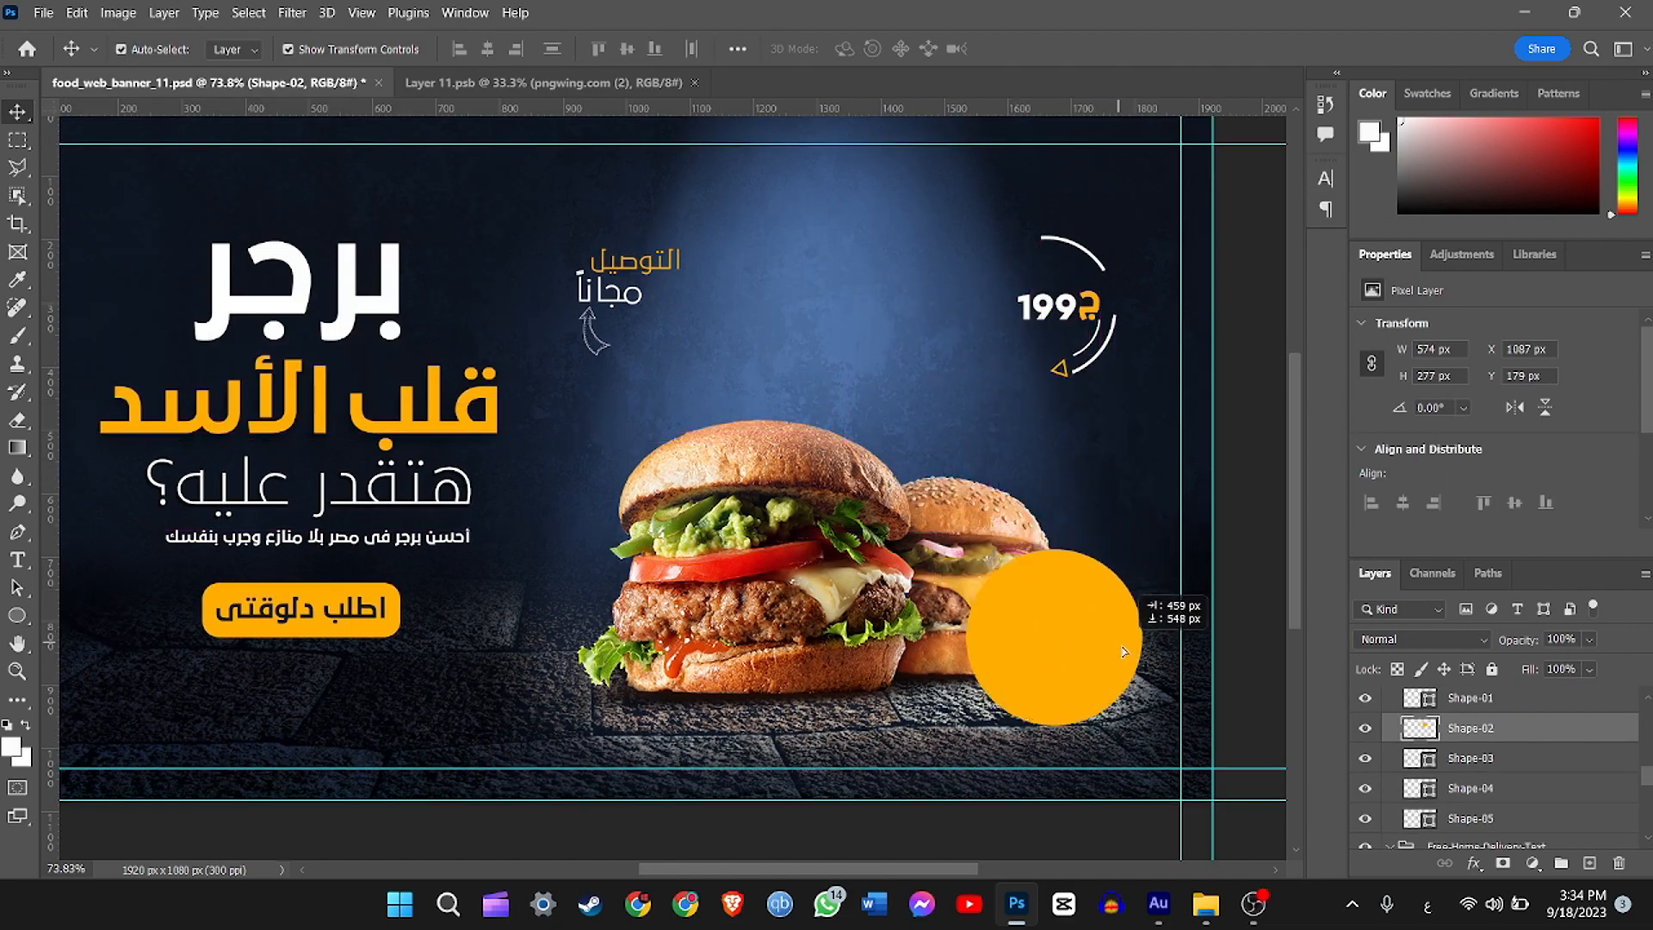
Step: Shrink the yellow circle, place it just above the smaller burger, and remove the upper white arc of the discount ring
{"action": "left_click_drag", "start_coordinate": [1152, 617], "coordinate": [1122, 399]}
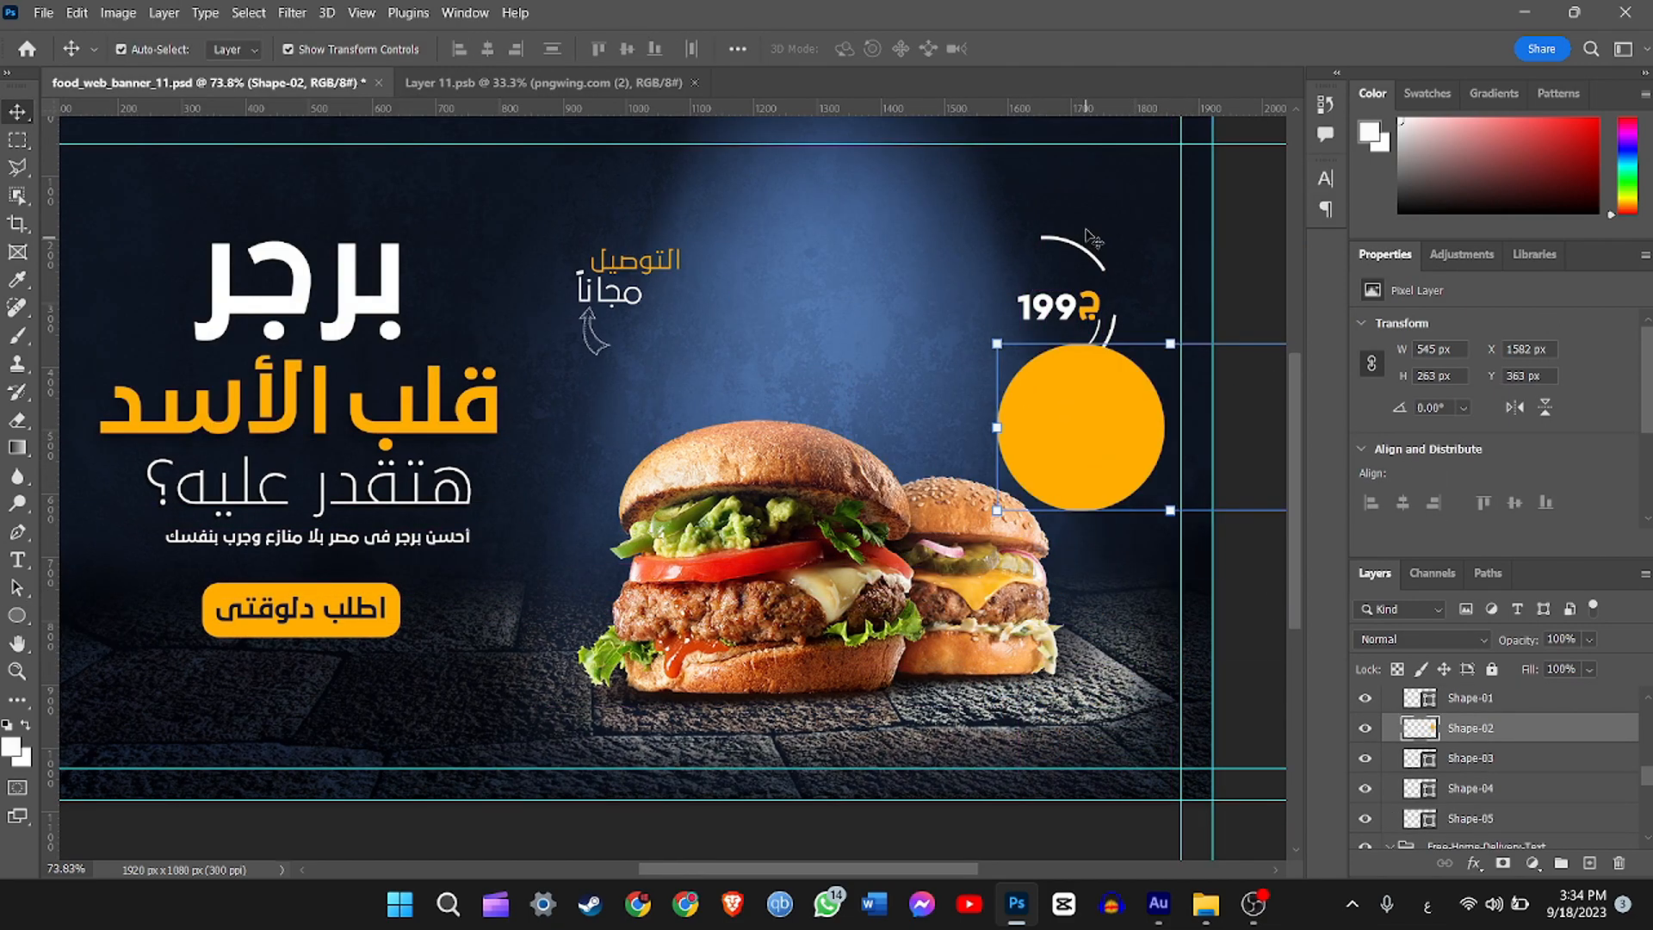
{"action": "left_click", "coordinate": [1080, 250]}
Step: Move 199 onto the yellow circle, and enlarge the ج and place it beside the number
{"action": "left_click_drag", "start_coordinate": [1061, 303], "coordinate": [1077, 423]}
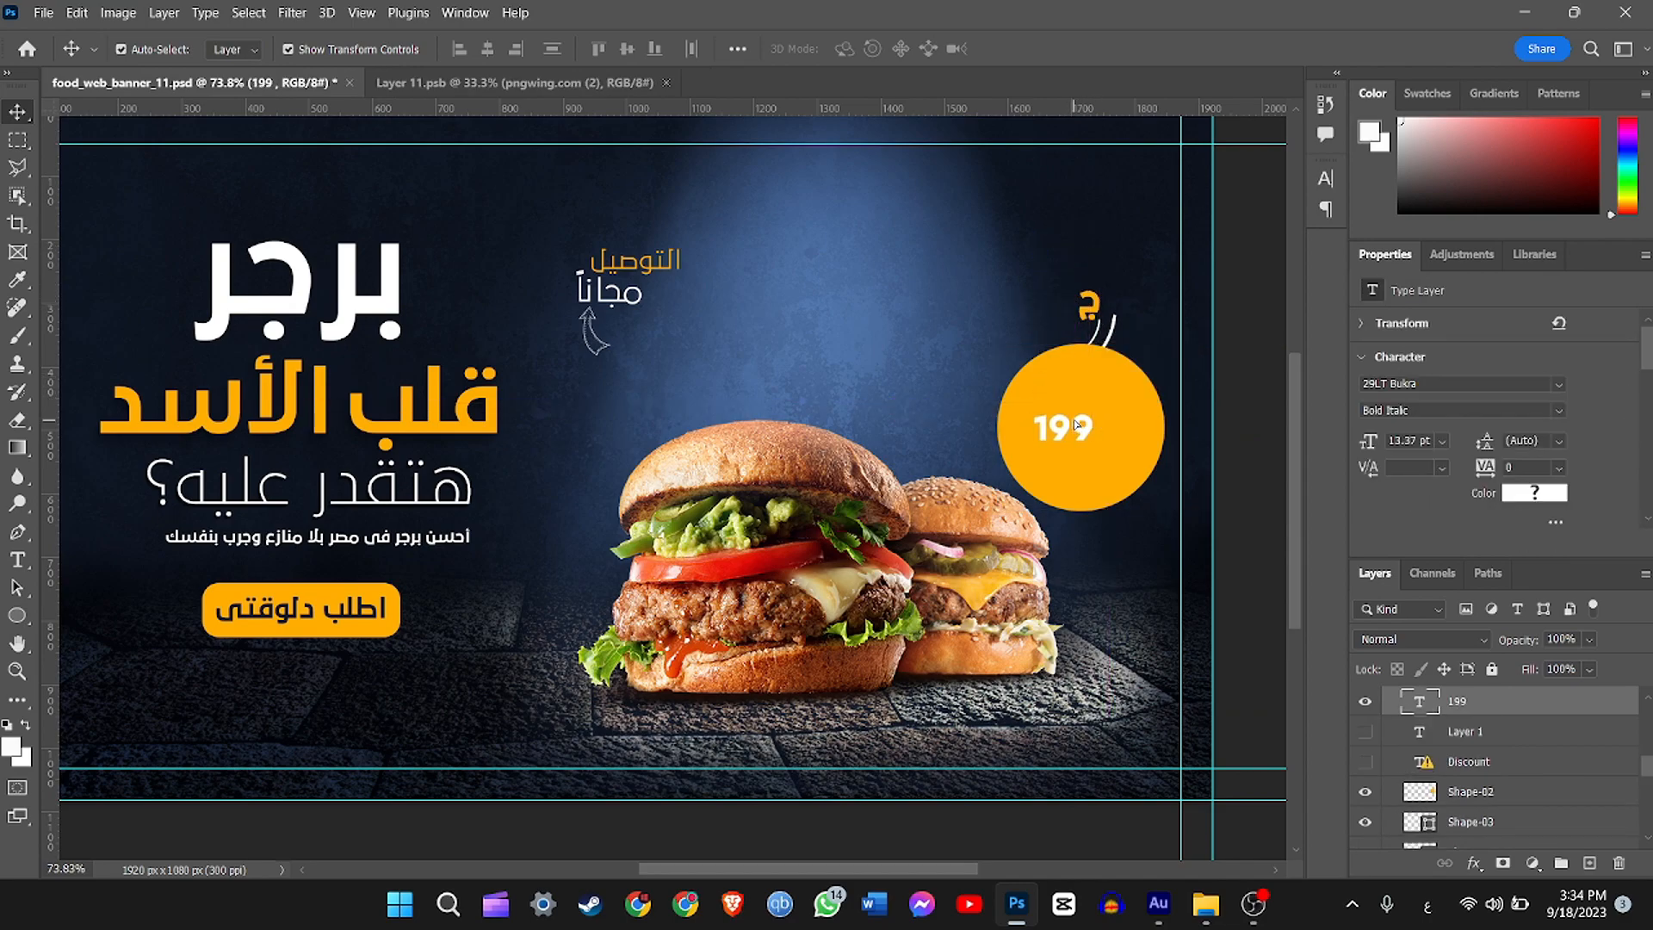
{"action": "left_click", "coordinate": [1089, 307]}
{"action": "key", "text": "ctrl+t"}
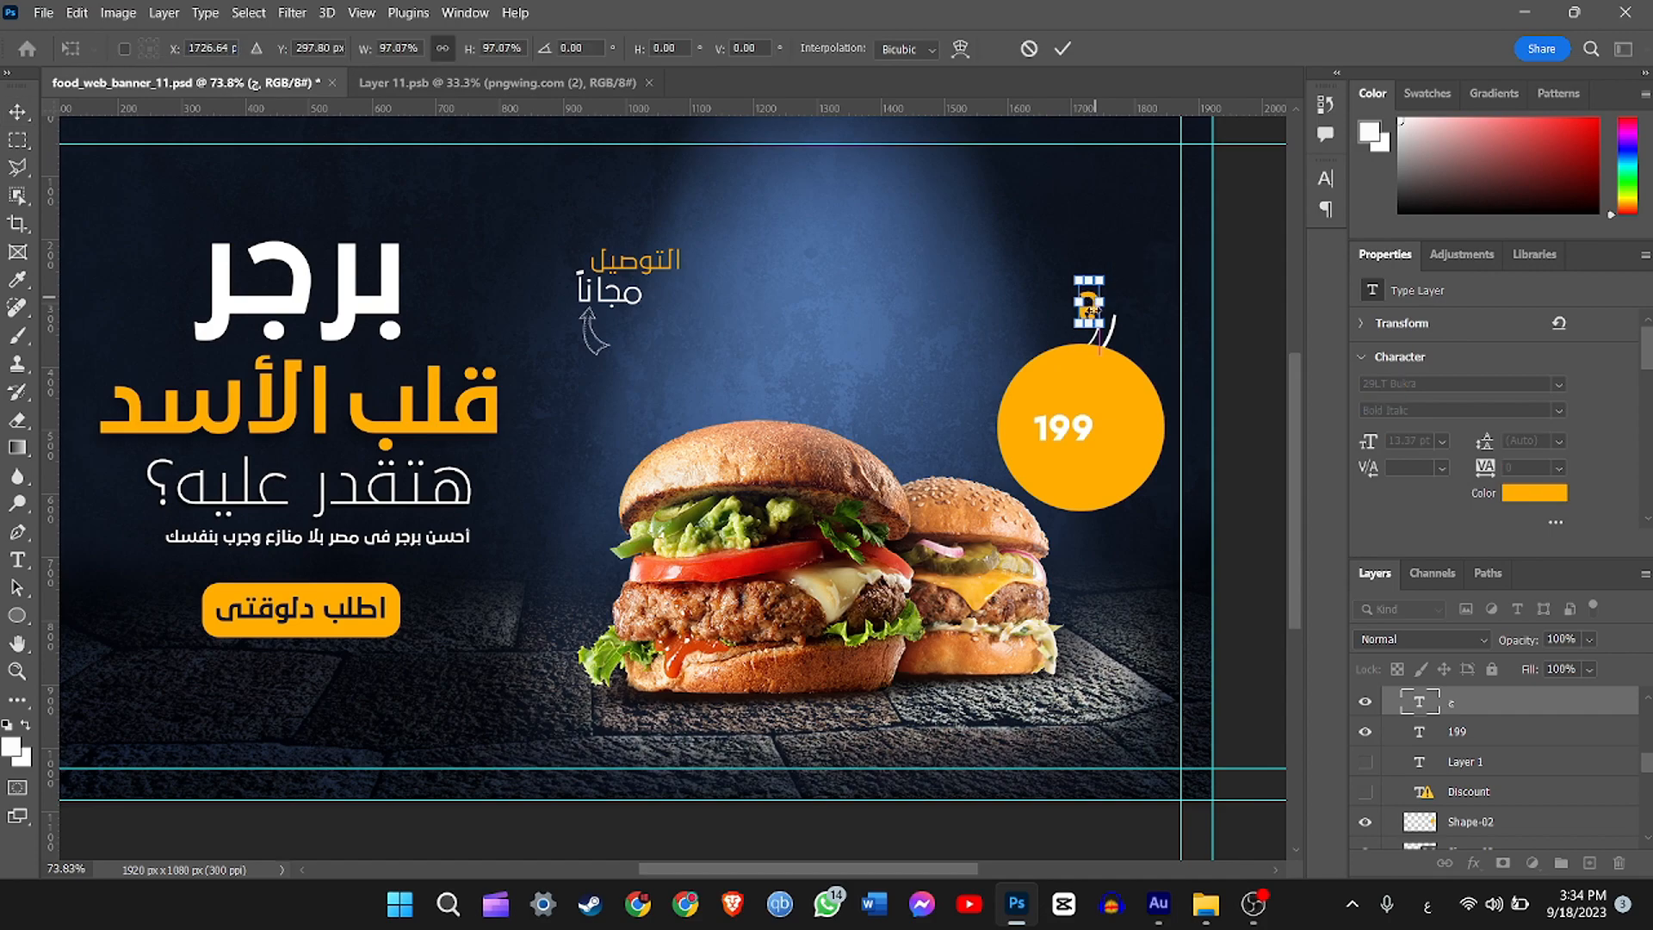
{"action": "left_click_drag", "start_coordinate": [1100, 324], "coordinate": [1109, 335]}
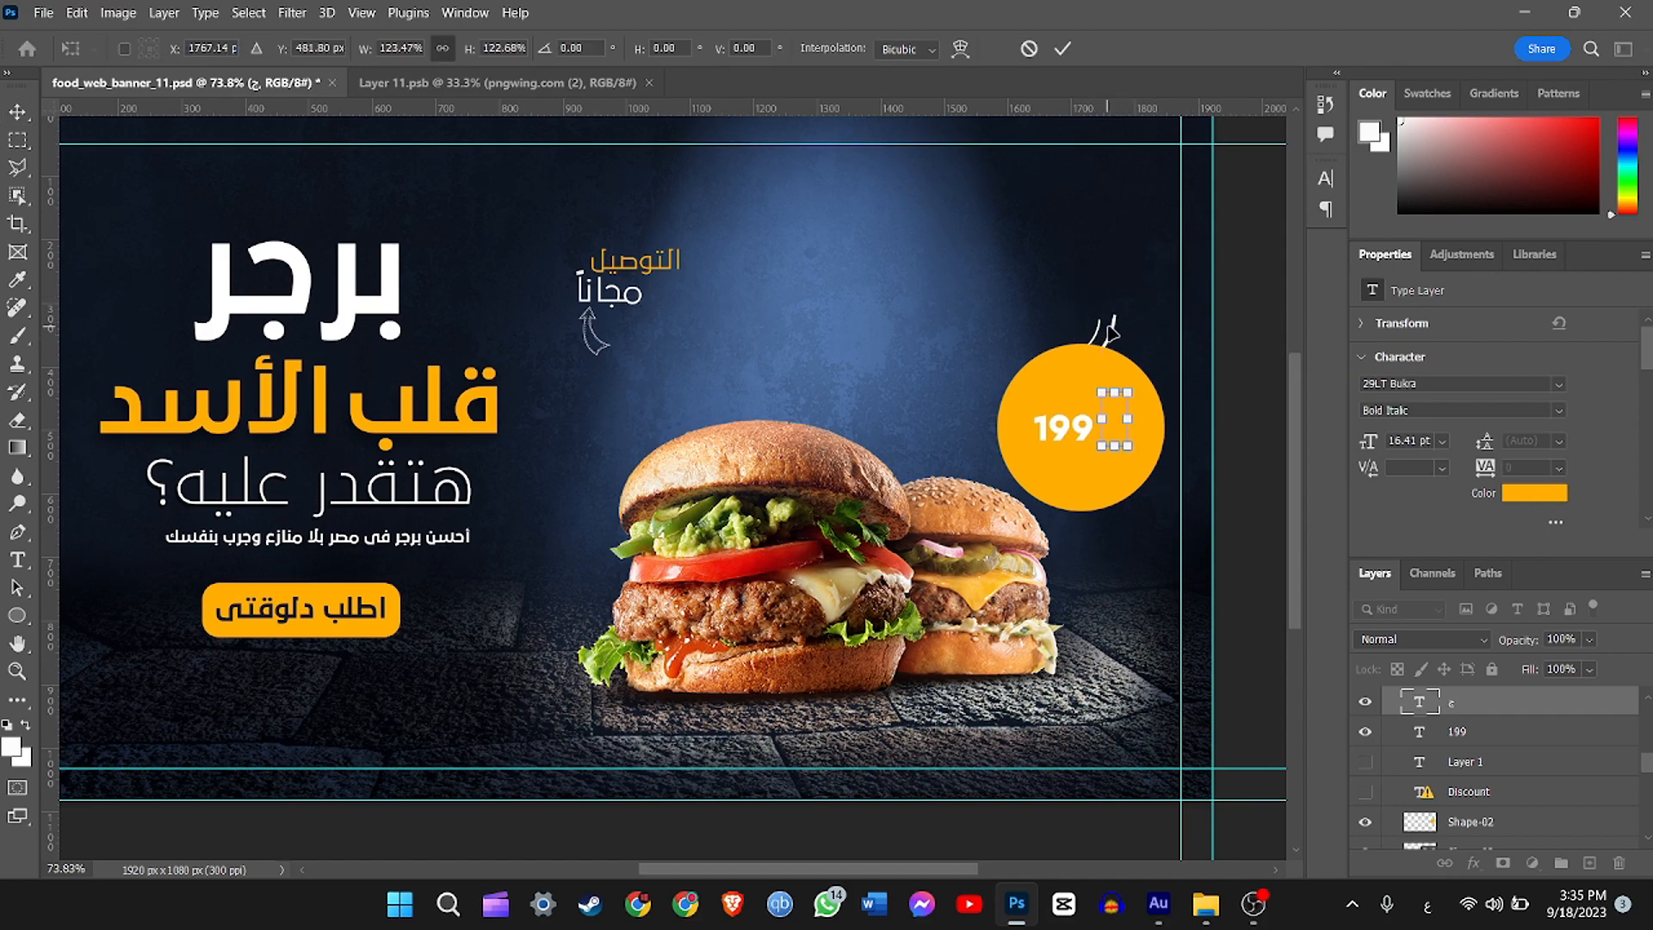
{"action": "key", "text": "Return"}
Step: Delete the leftover white arcs of the discount ring above the yellow circle
{"action": "left_click", "coordinate": [1113, 332]}
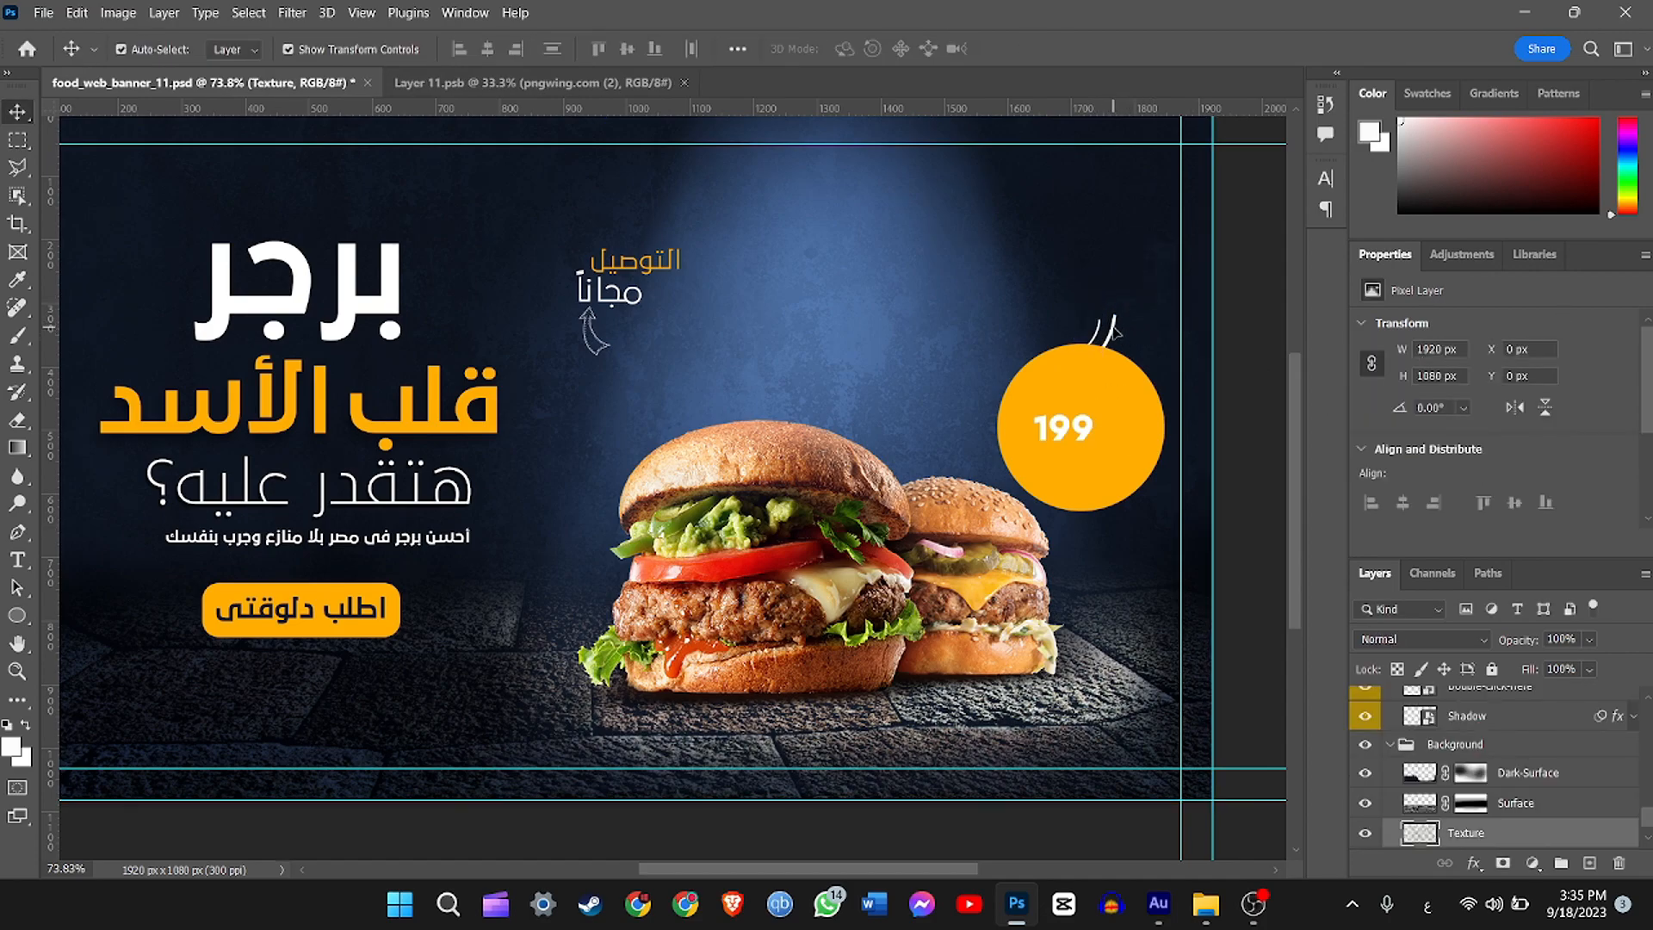
{"action": "left_click", "coordinate": [1096, 329]}
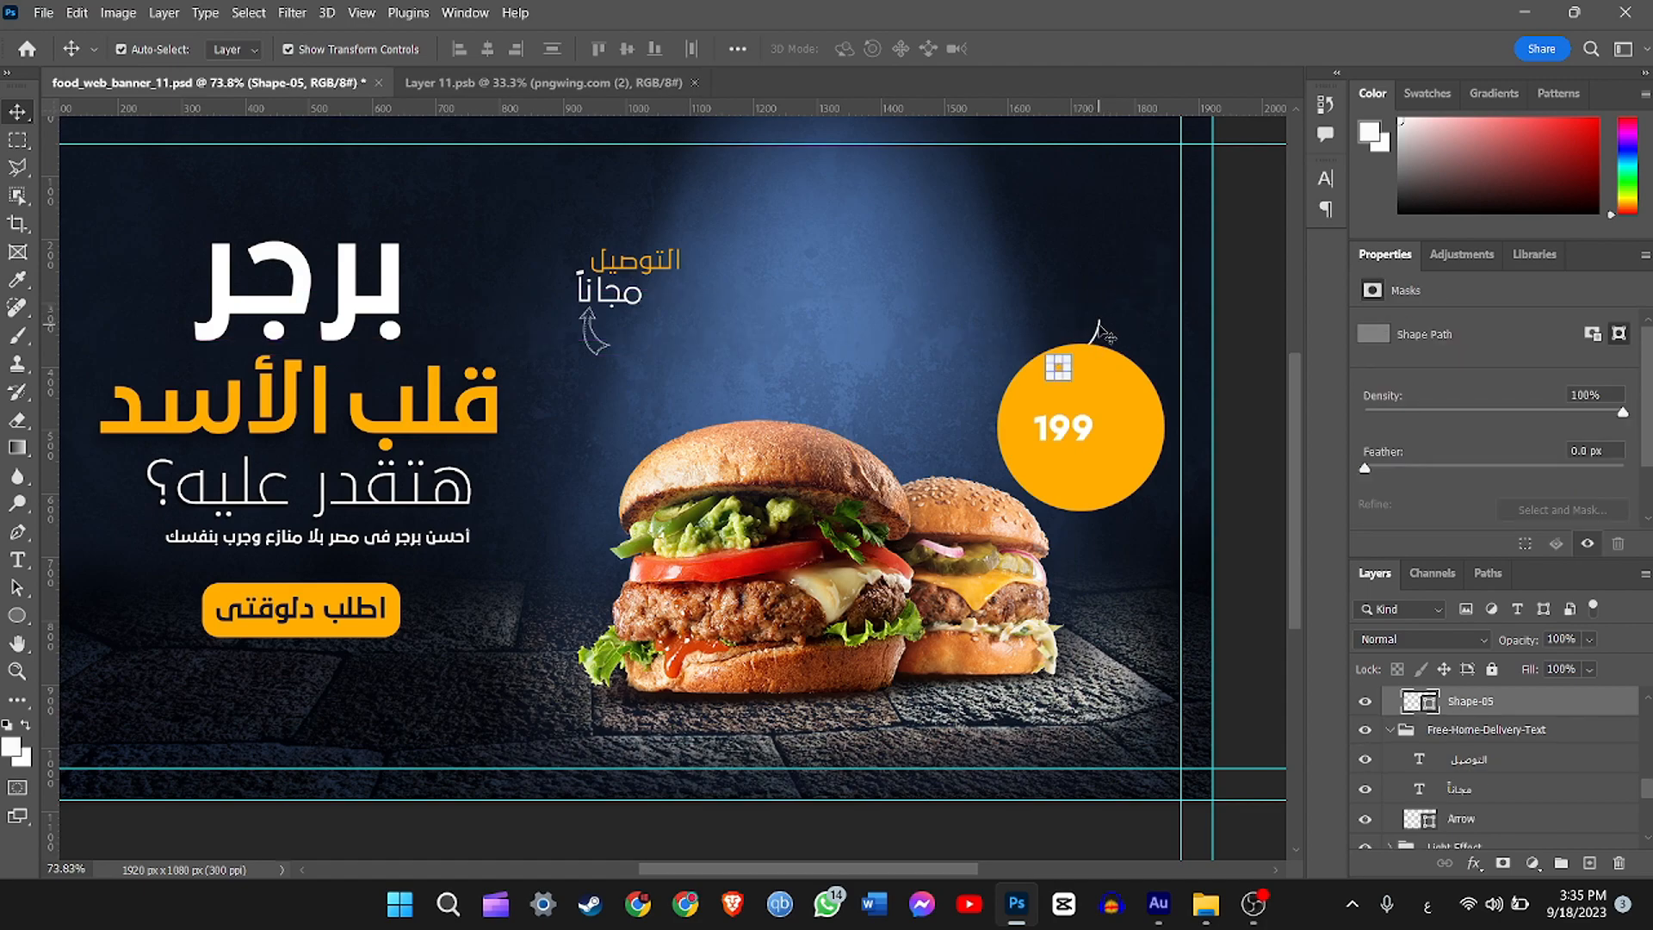
{"action": "left_click", "coordinate": [1103, 409]}
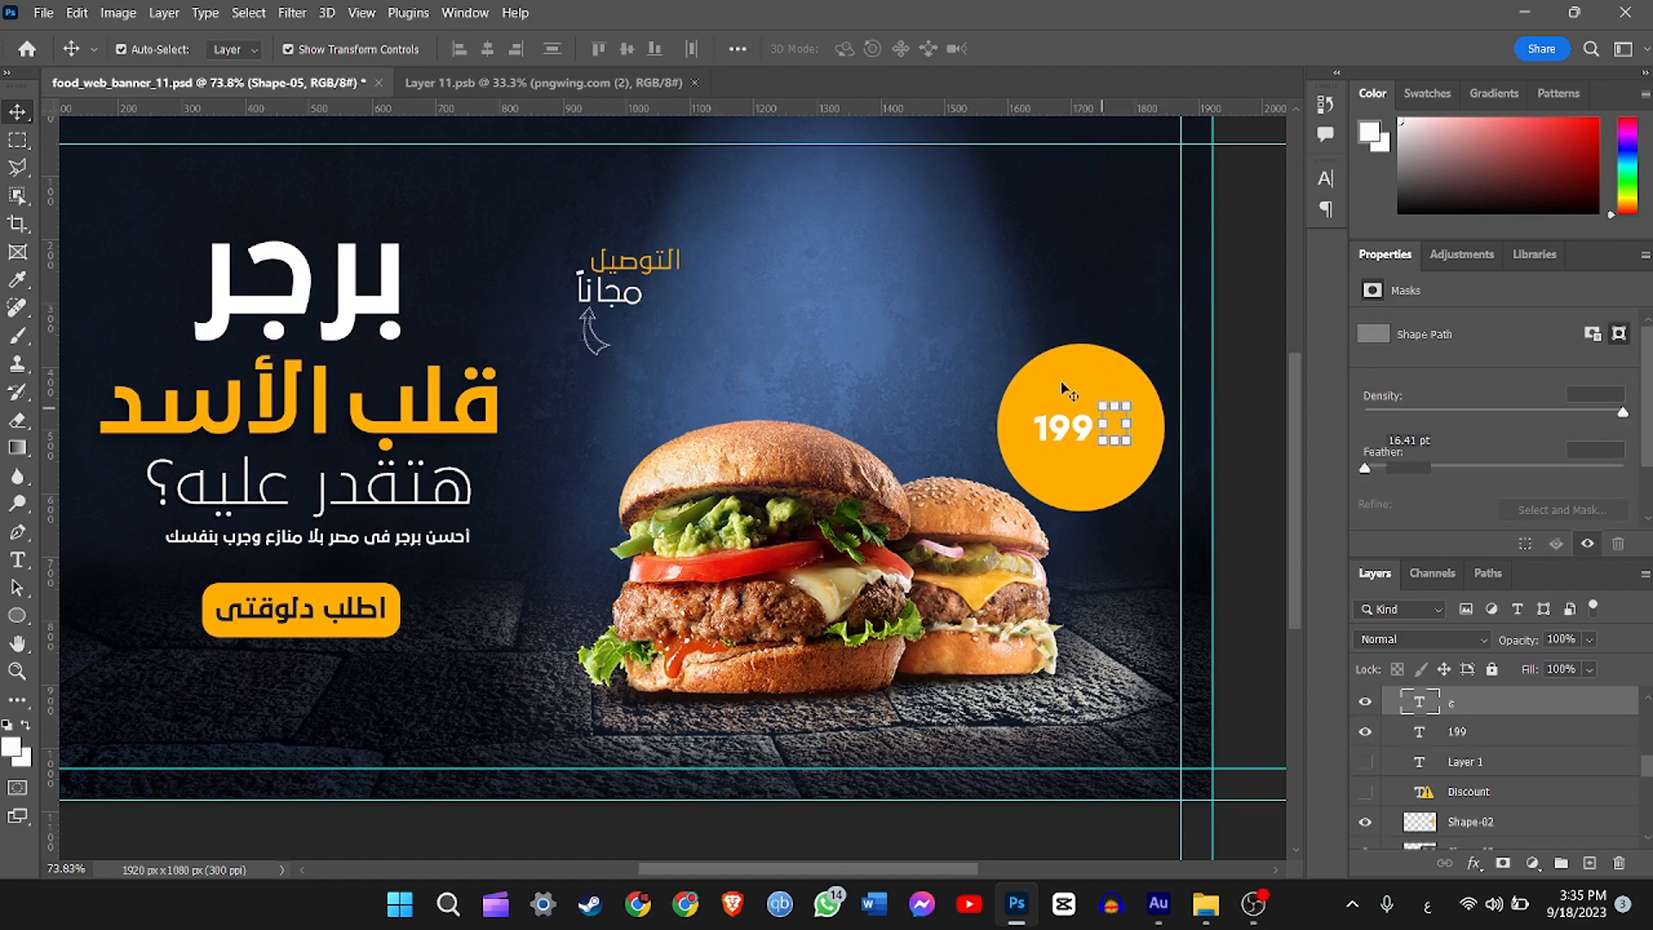
{"action": "left_click", "coordinate": [1102, 375]}
{"action": "left_click", "coordinate": [1088, 425]}
{"action": "key", "text": "ctrl+t"}
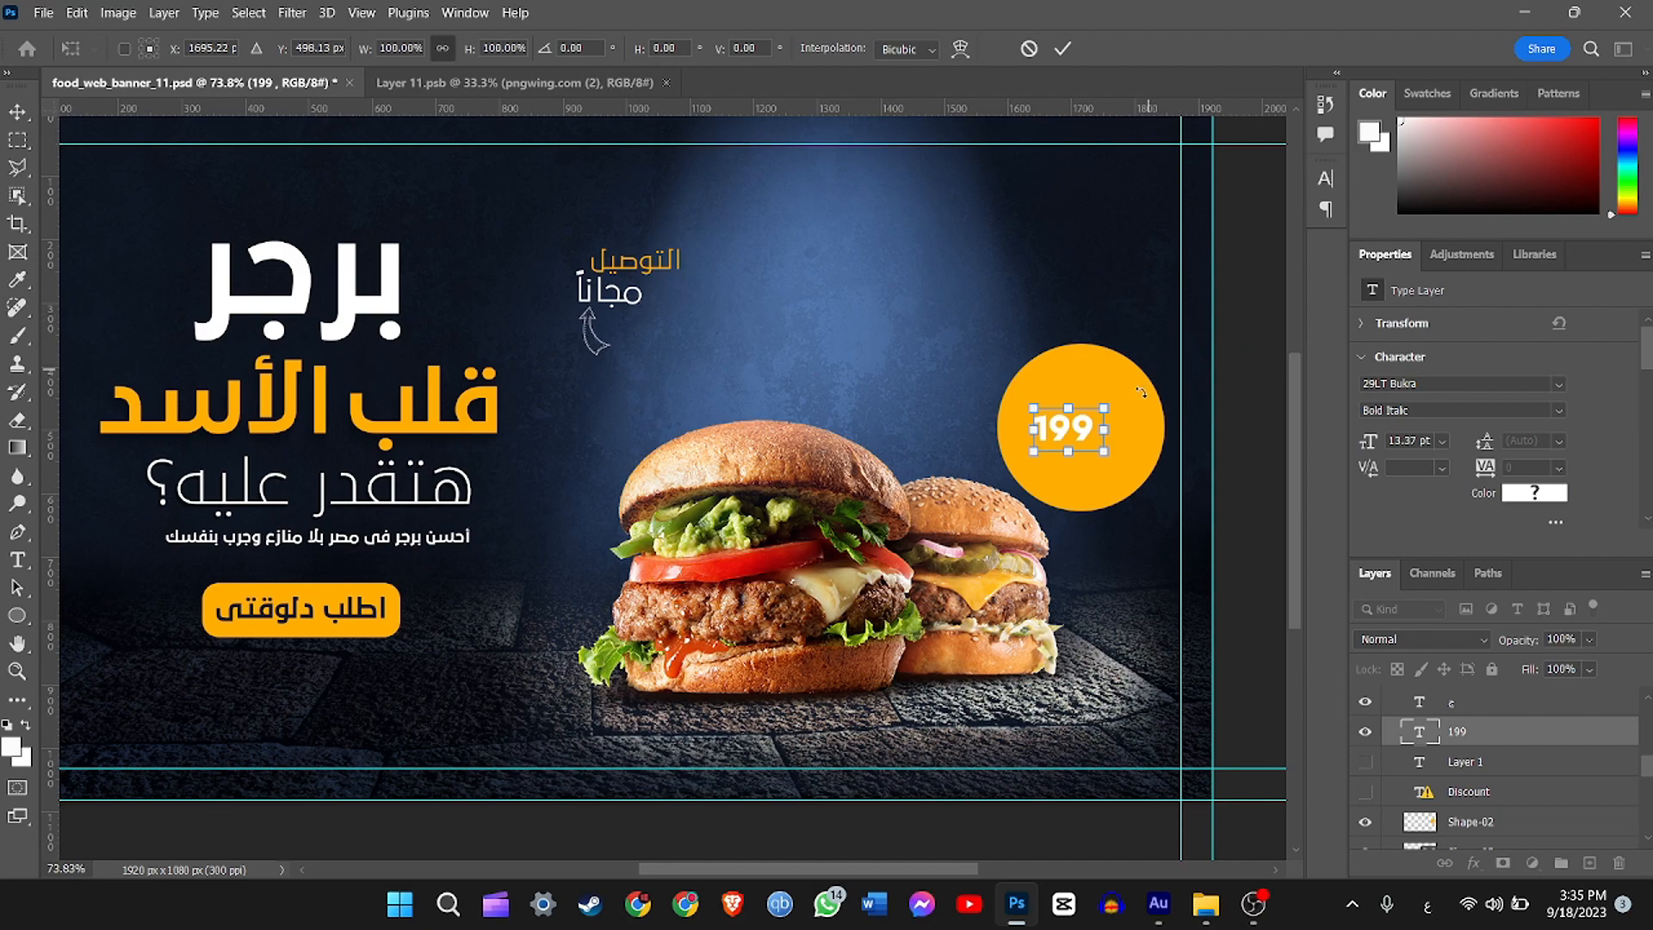
{"action": "key", "text": "Return"}
{"action": "left_click", "coordinate": [17, 139]}
{"action": "left_click", "coordinate": [17, 112]}
Step: Change the color of the ج on the yellow circle to white
{"action": "left_click", "coordinate": [1121, 428]}
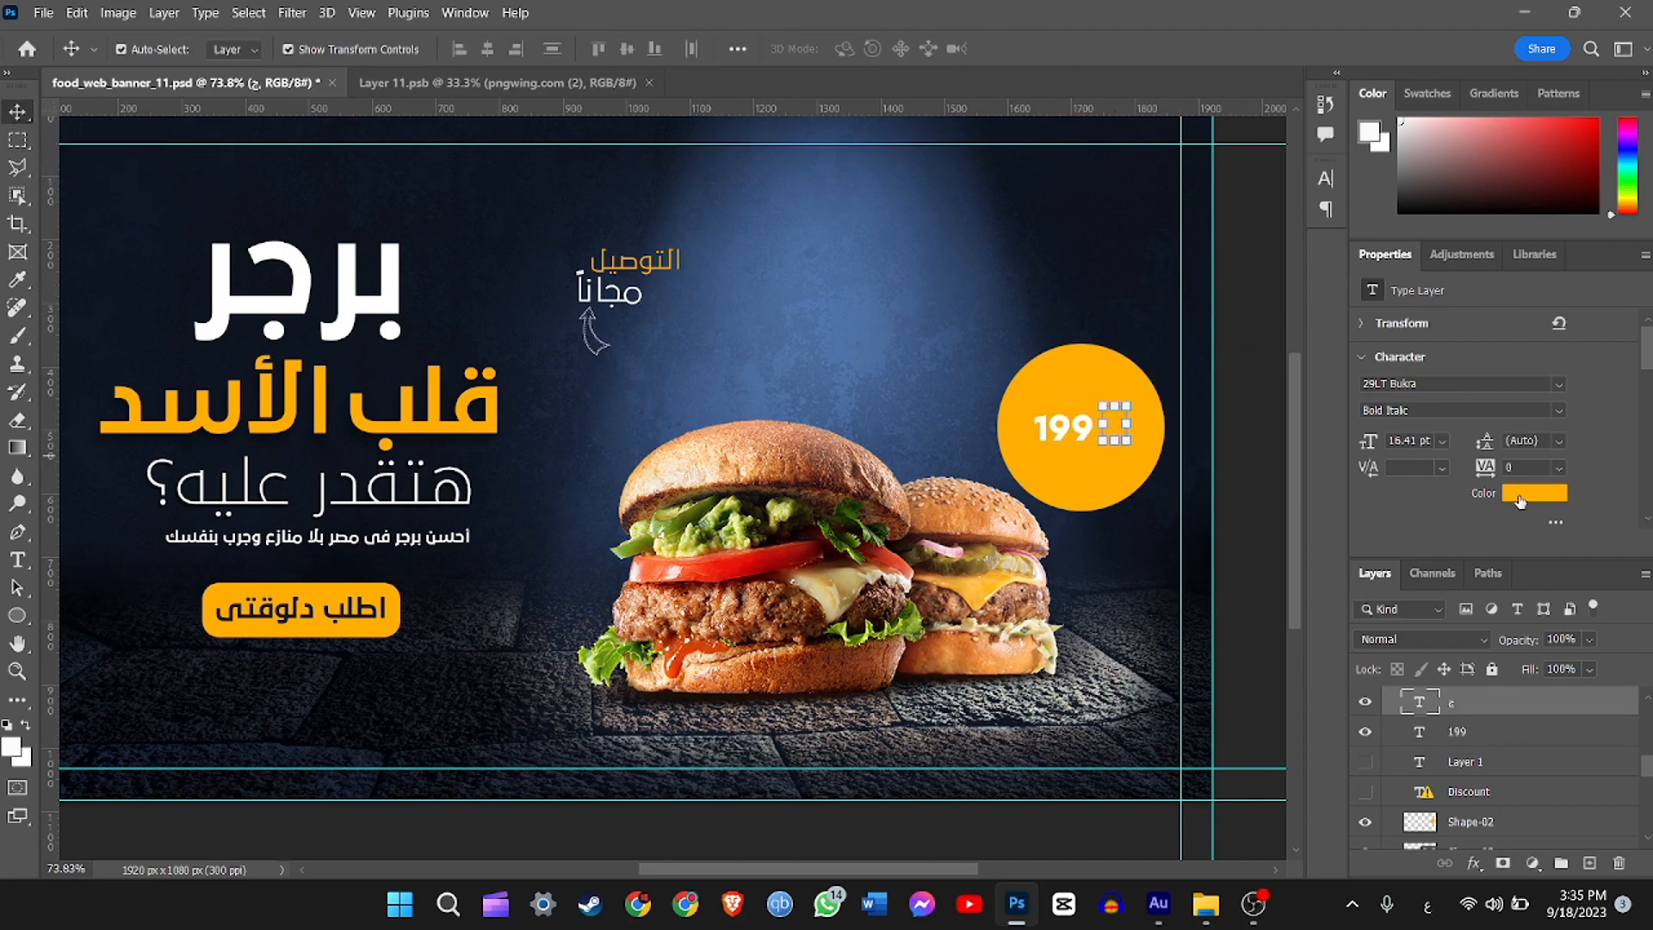
{"action": "left_click", "coordinate": [1534, 493]}
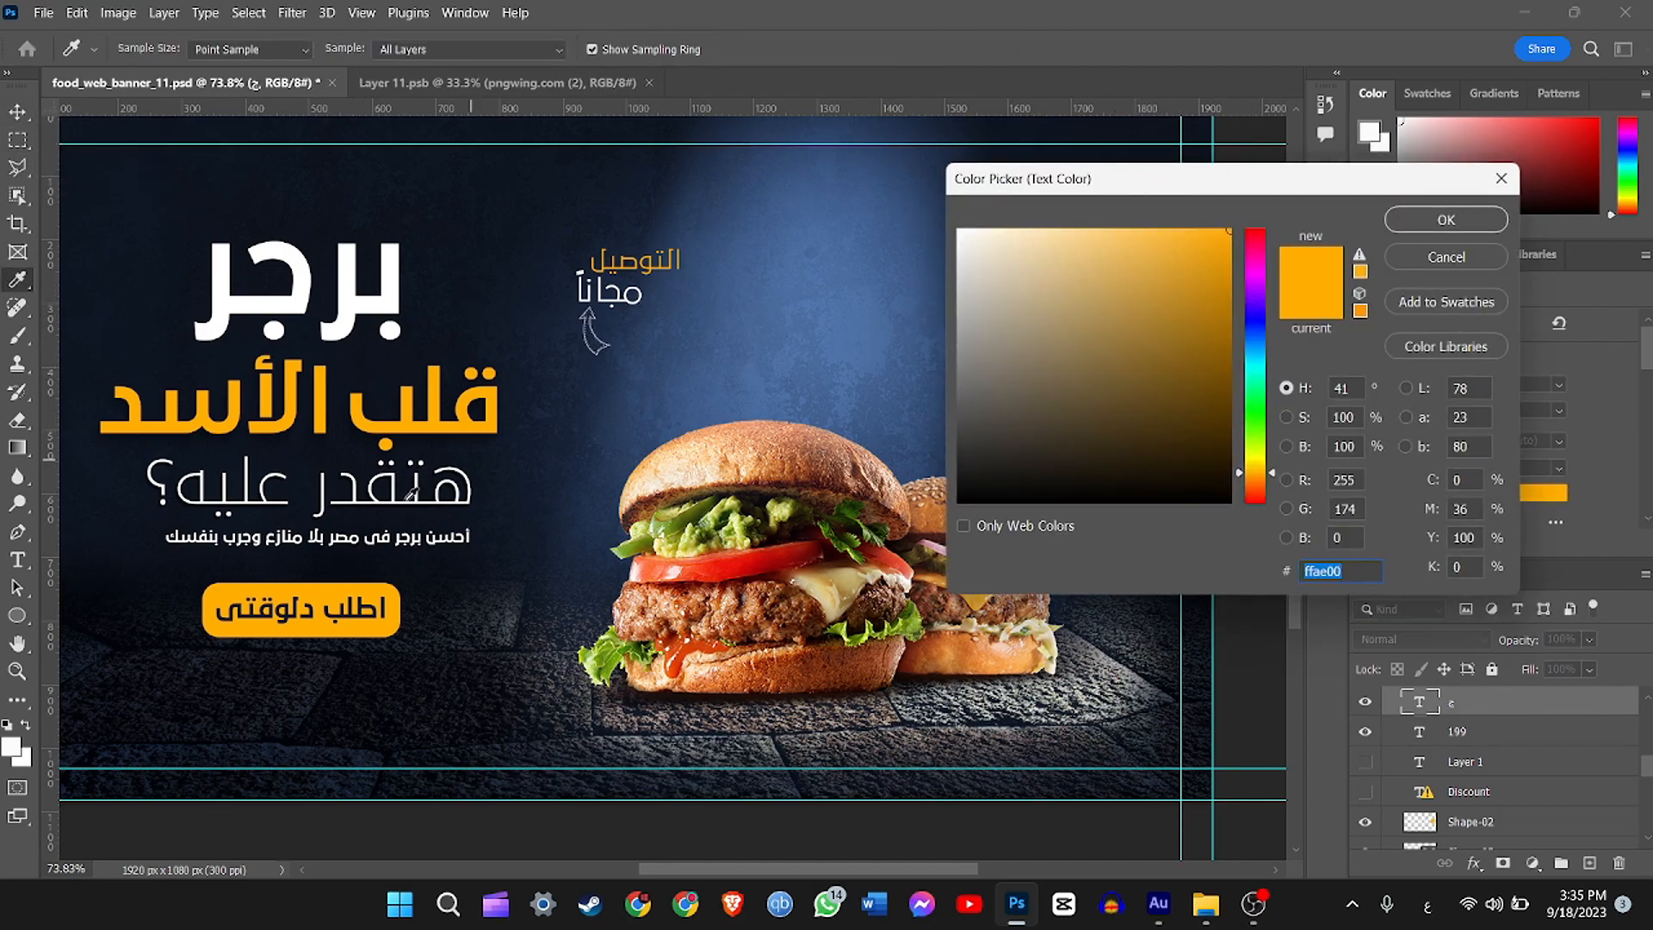
{"action": "left_click_drag", "start_coordinate": [993, 276], "coordinate": [809, 115]}
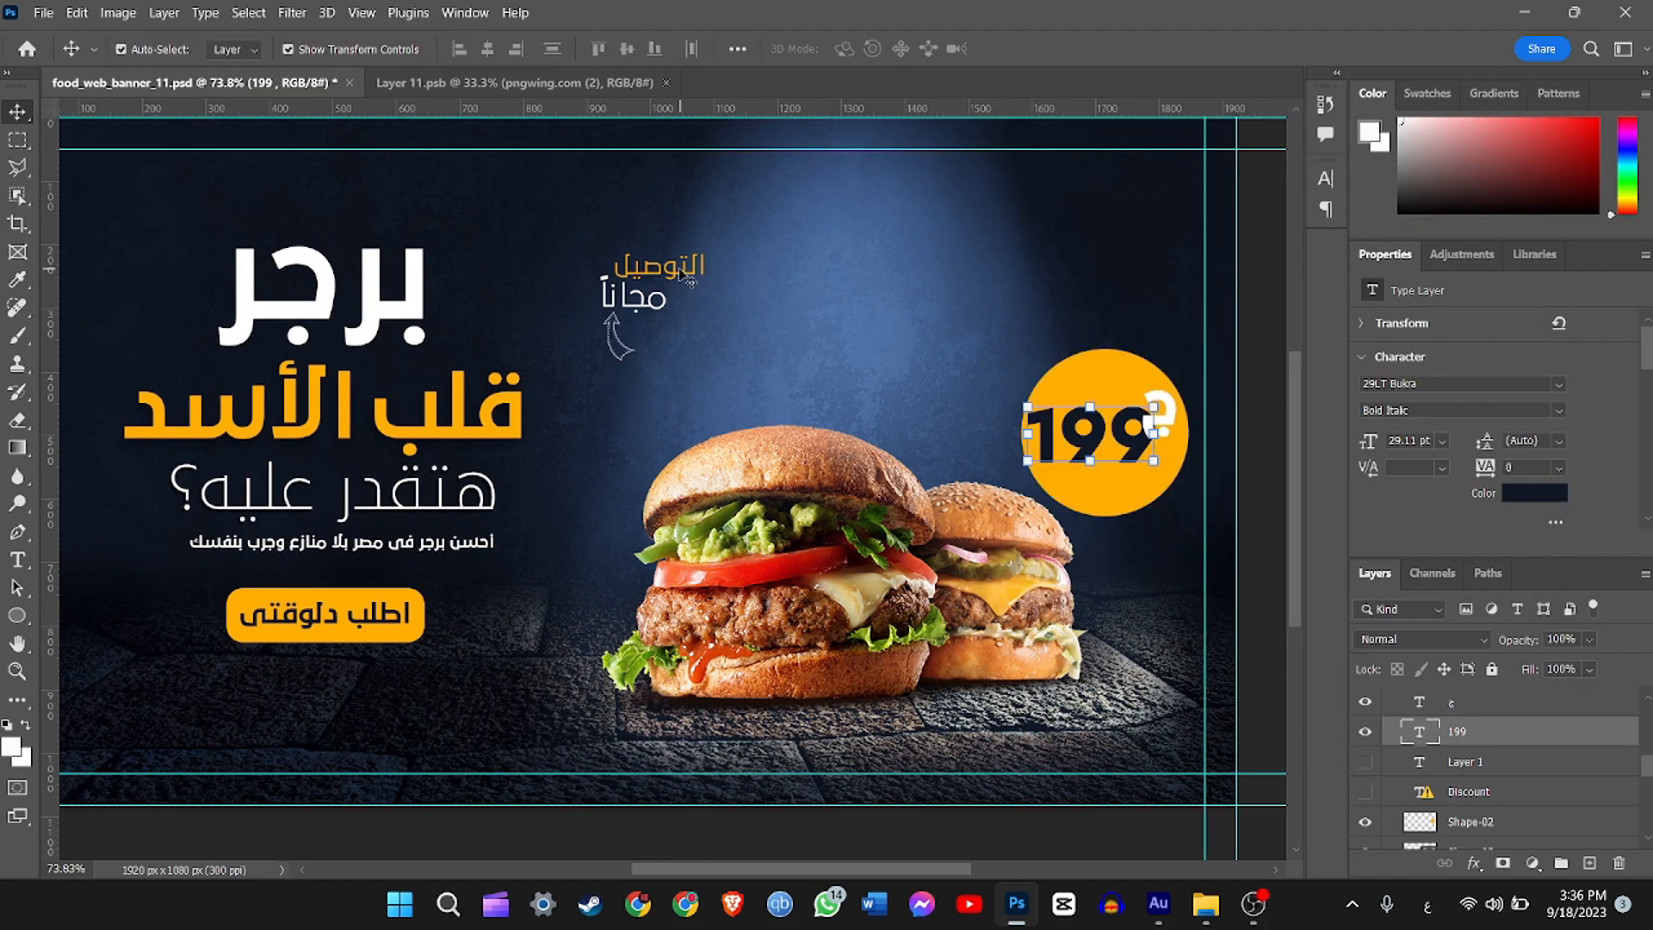
Step: Hide the whole Free-Home-Delivery-Text group with التوصيل, مجاناً and the arrow
{"action": "left_click", "coordinate": [678, 272]}
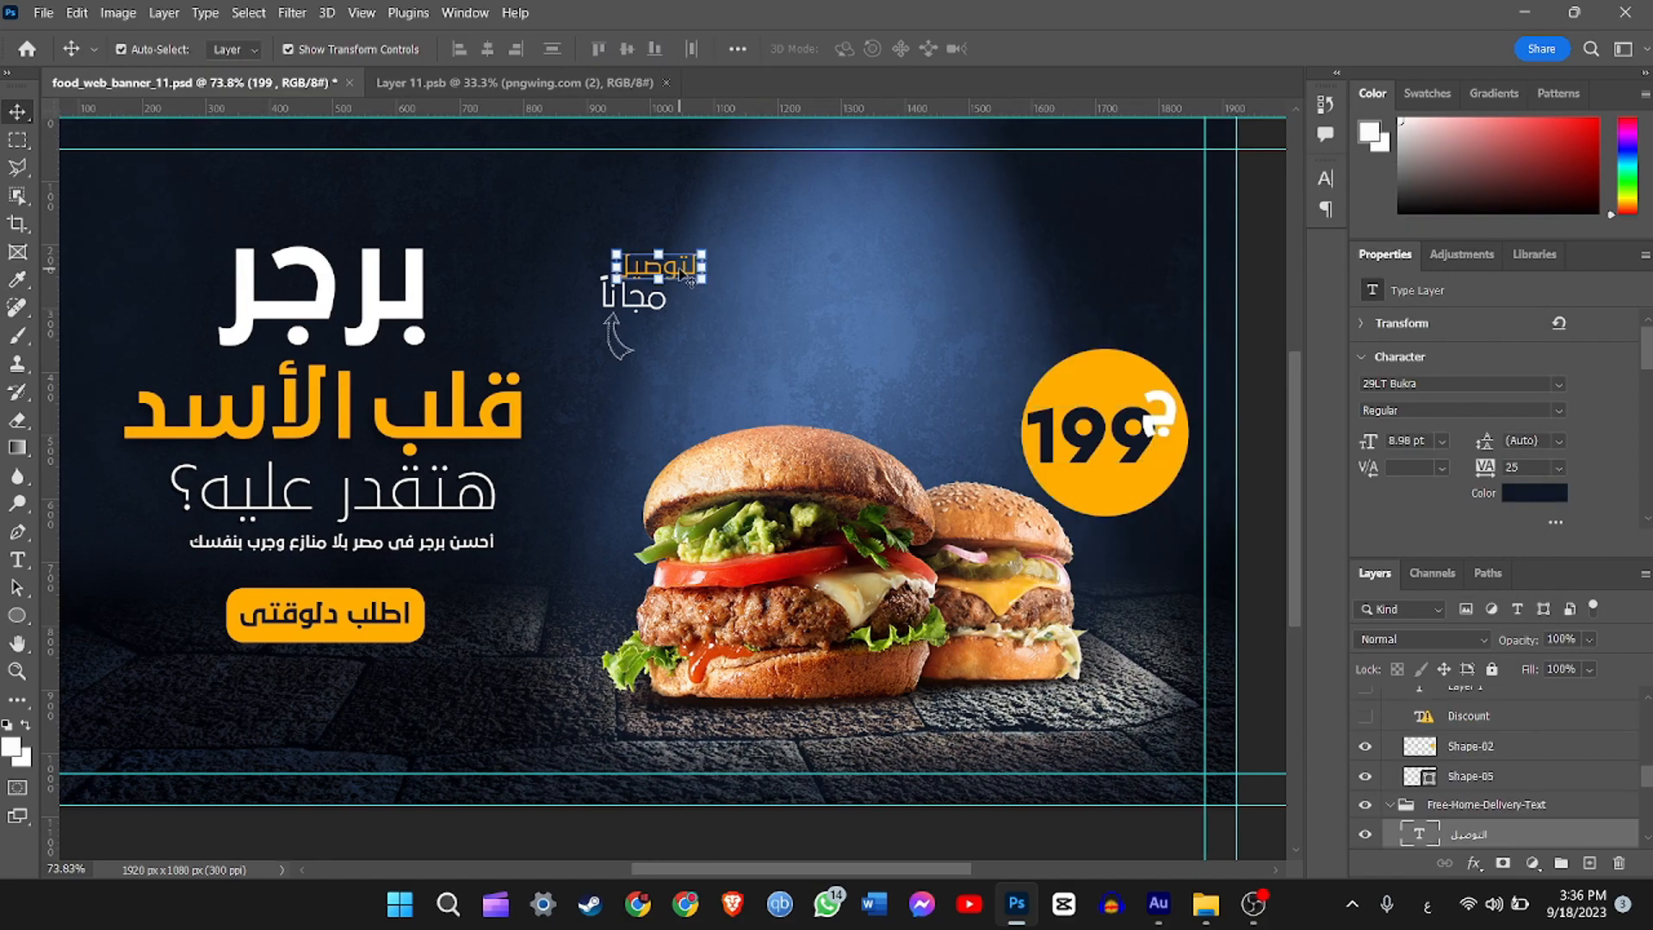
{"action": "scroll", "coordinate": [1523, 755], "scroll_direction": "down", "scroll_amount": 3}
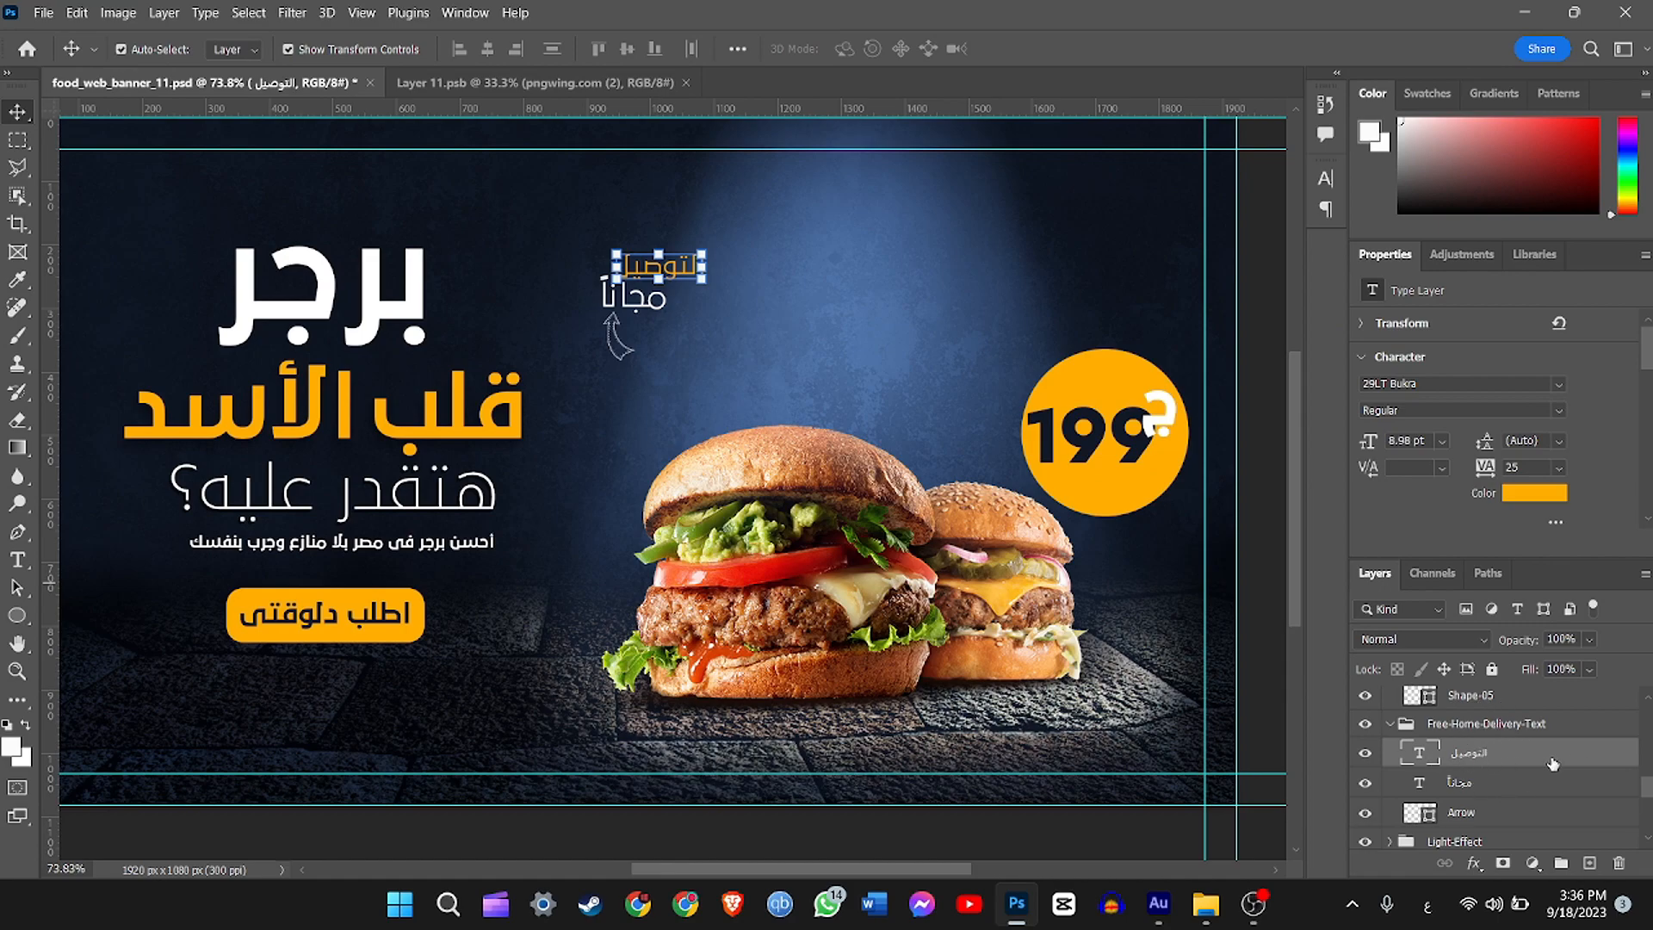
{"action": "left_click", "coordinate": [1492, 786], "text": "shift"}
{"action": "left_click", "coordinate": [1487, 813], "text": "shift"}
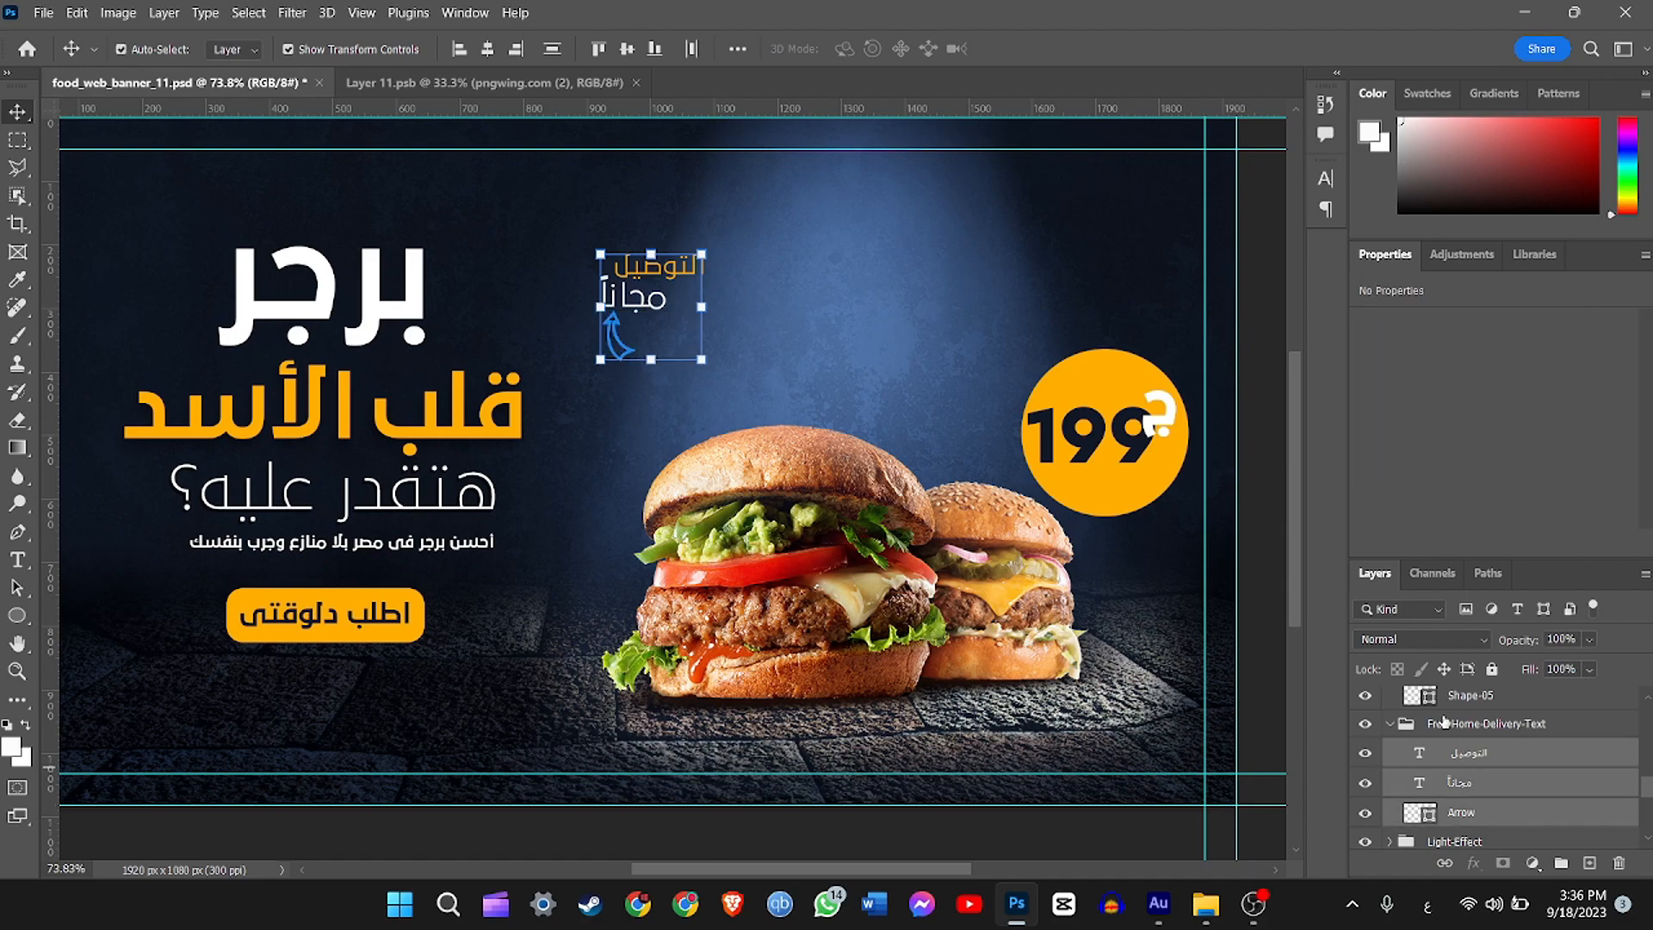
{"action": "left_click", "coordinate": [1468, 723]}
{"action": "left_click", "coordinate": [1366, 726]}
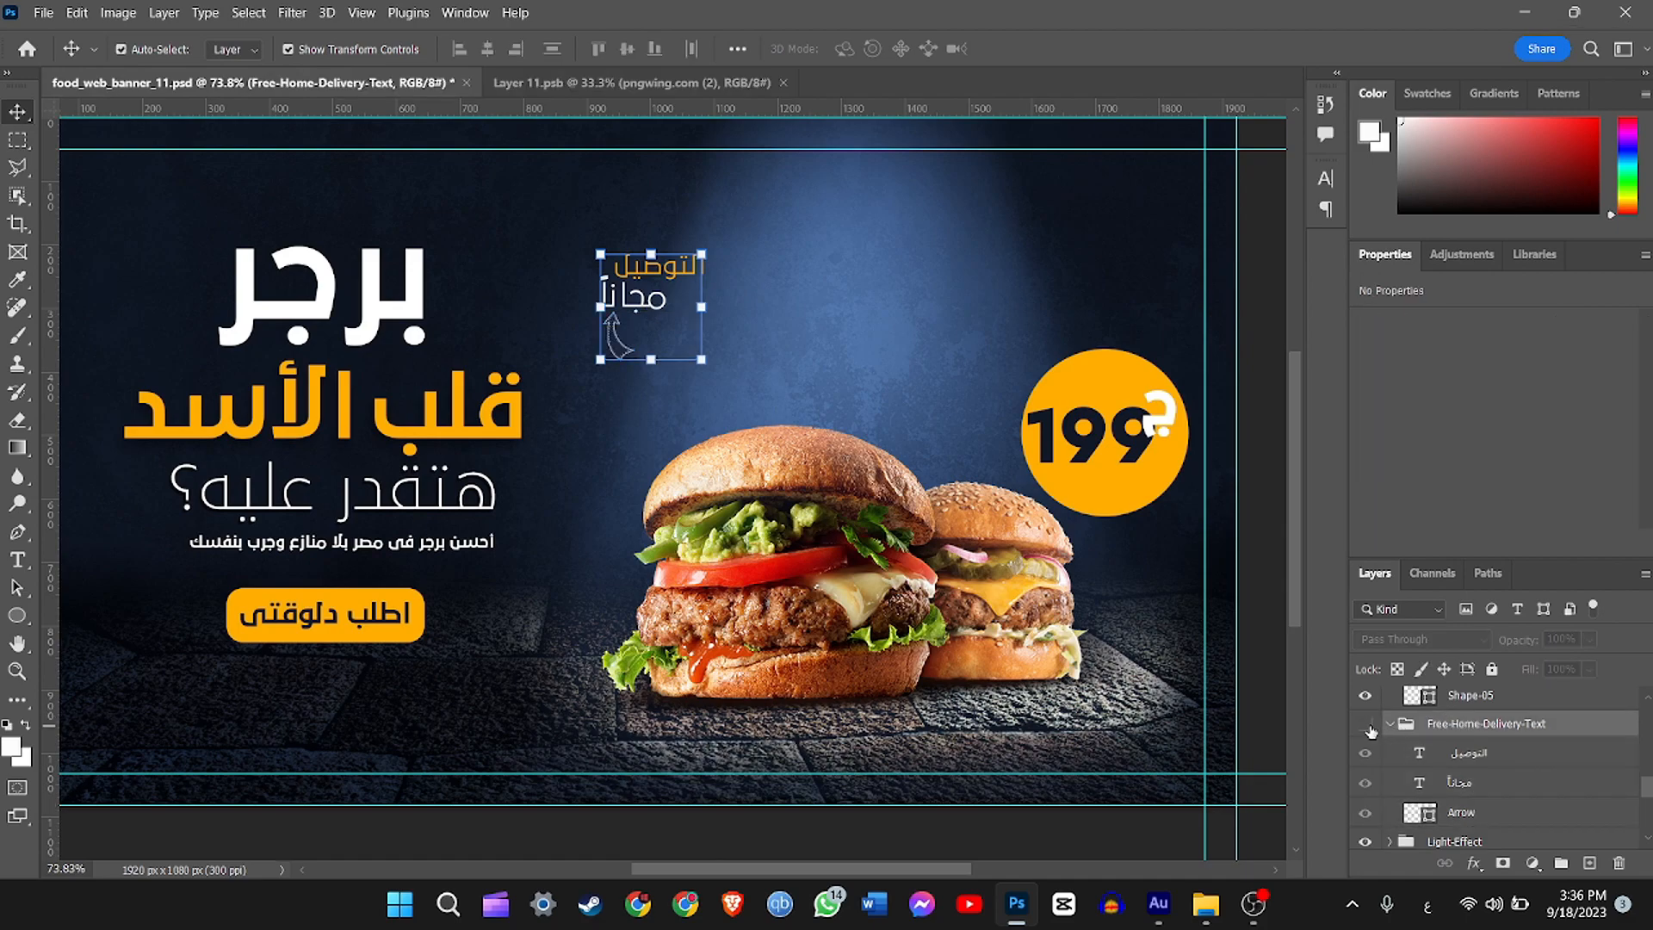
Step: Show the Free-Home-Delivery-Text group again, enlarge it and place it just above the main burger
{"action": "left_click", "coordinate": [1366, 726]}
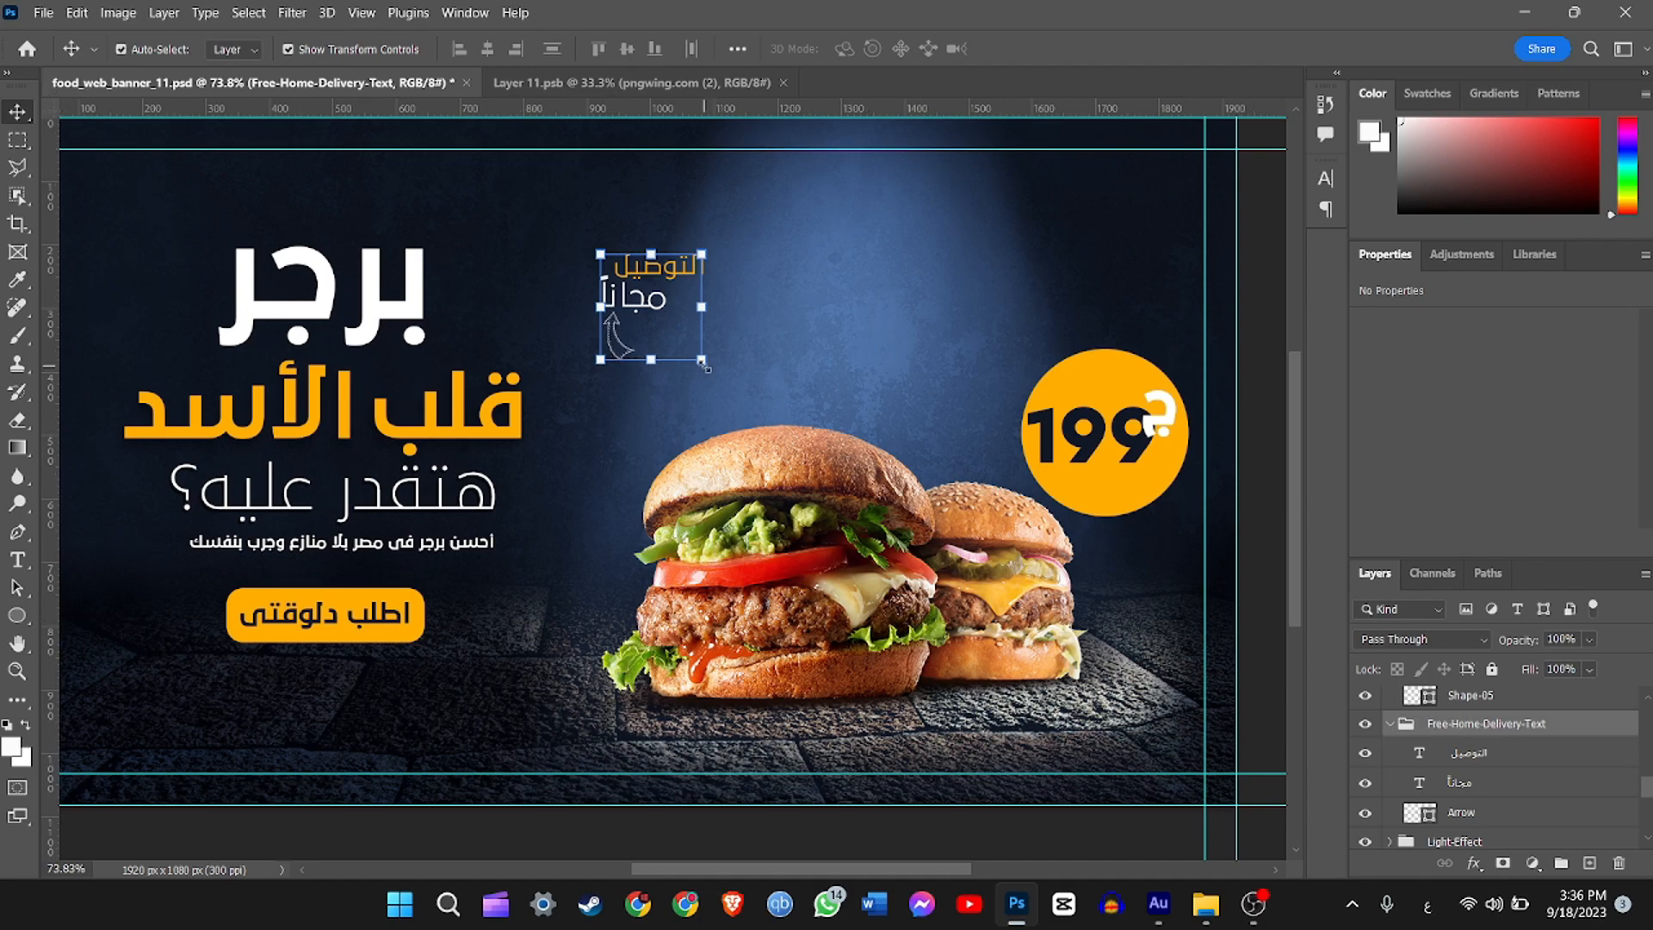
{"action": "left_click_drag", "start_coordinate": [705, 365], "coordinate": [762, 400]}
{"action": "left_click_drag", "start_coordinate": [689, 341], "coordinate": [715, 368]}
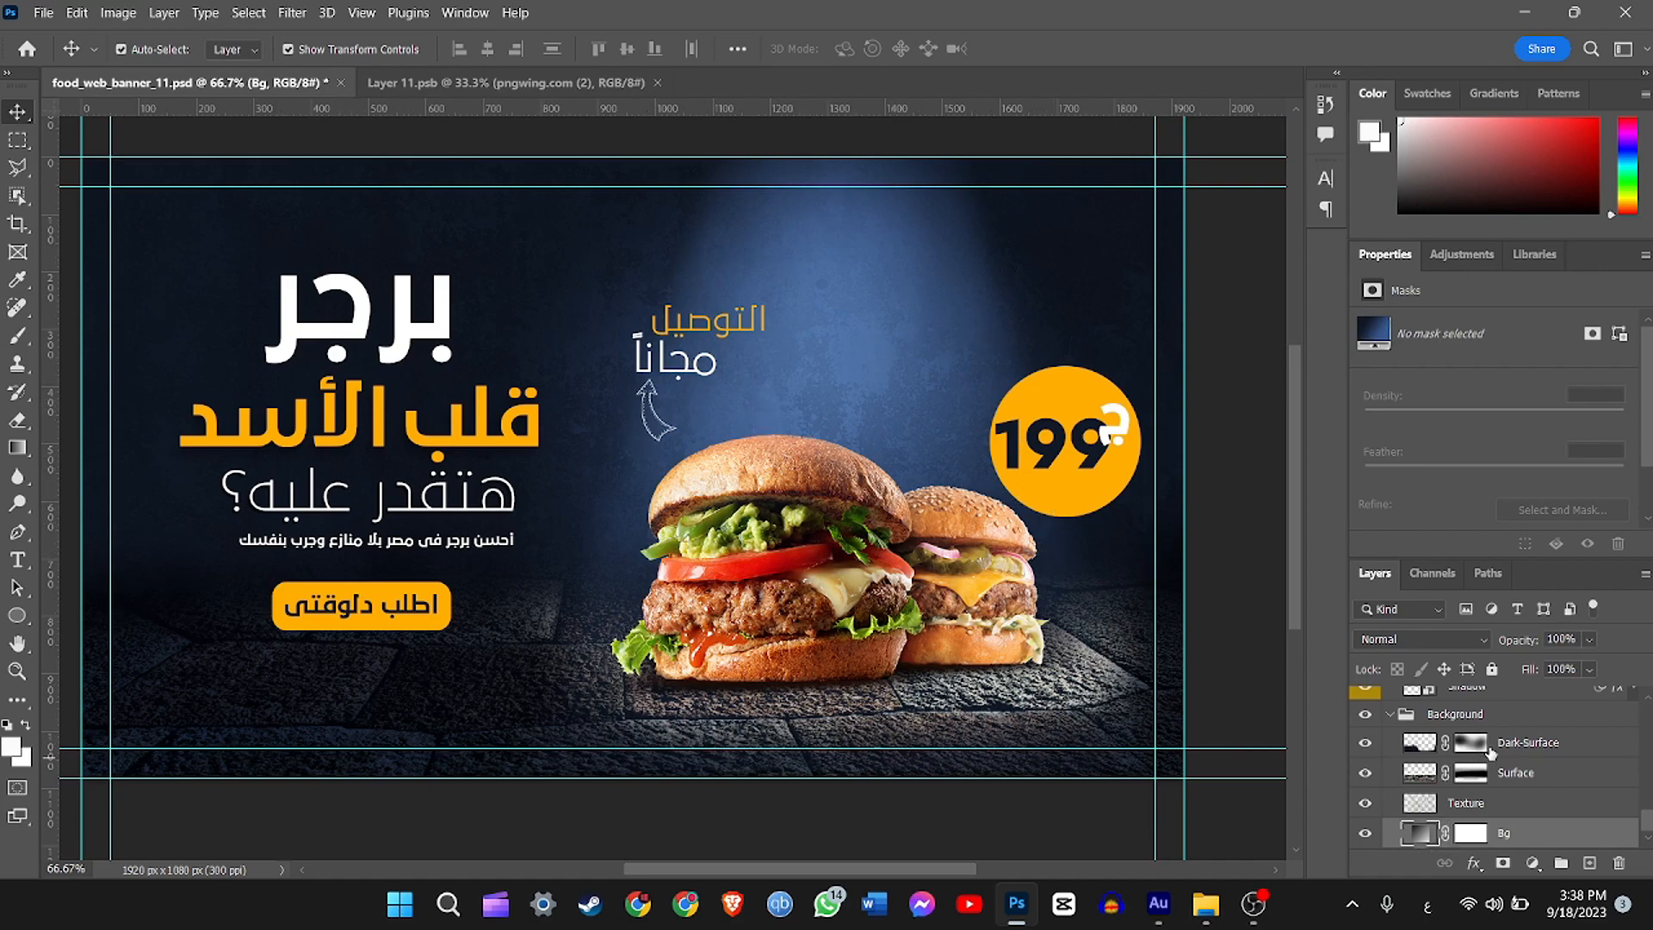
Step: Try the Red_02 preset on the gradient fill of the Bg layer
{"action": "double_click", "coordinate": [1432, 835]}
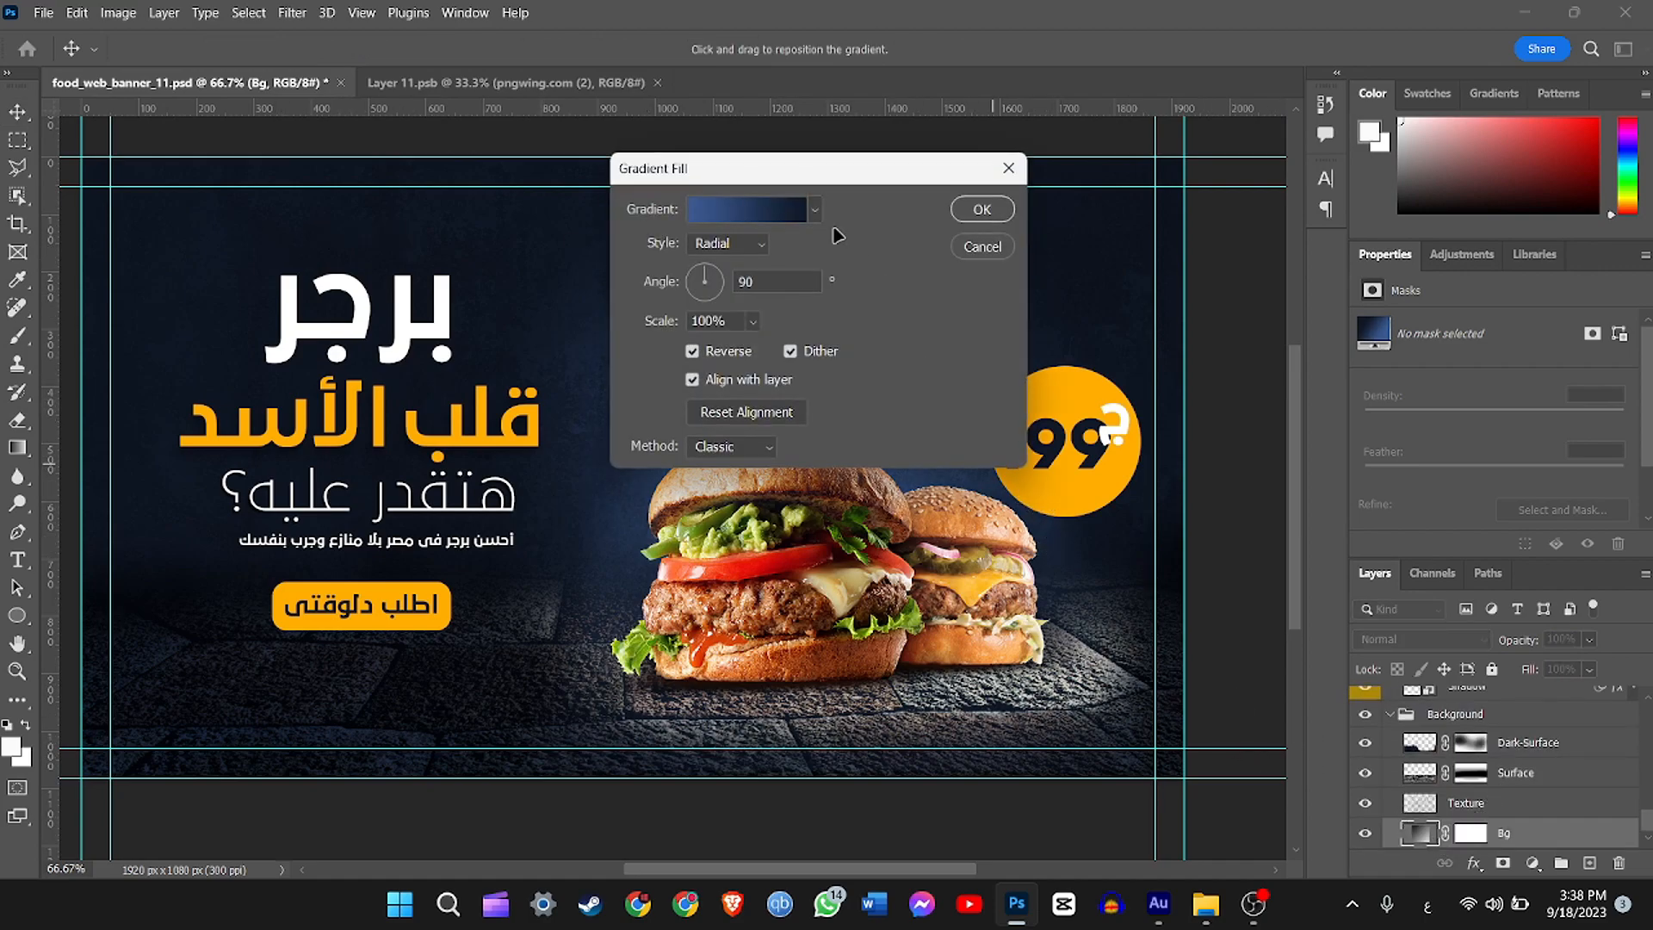
{"action": "left_click", "coordinate": [742, 216]}
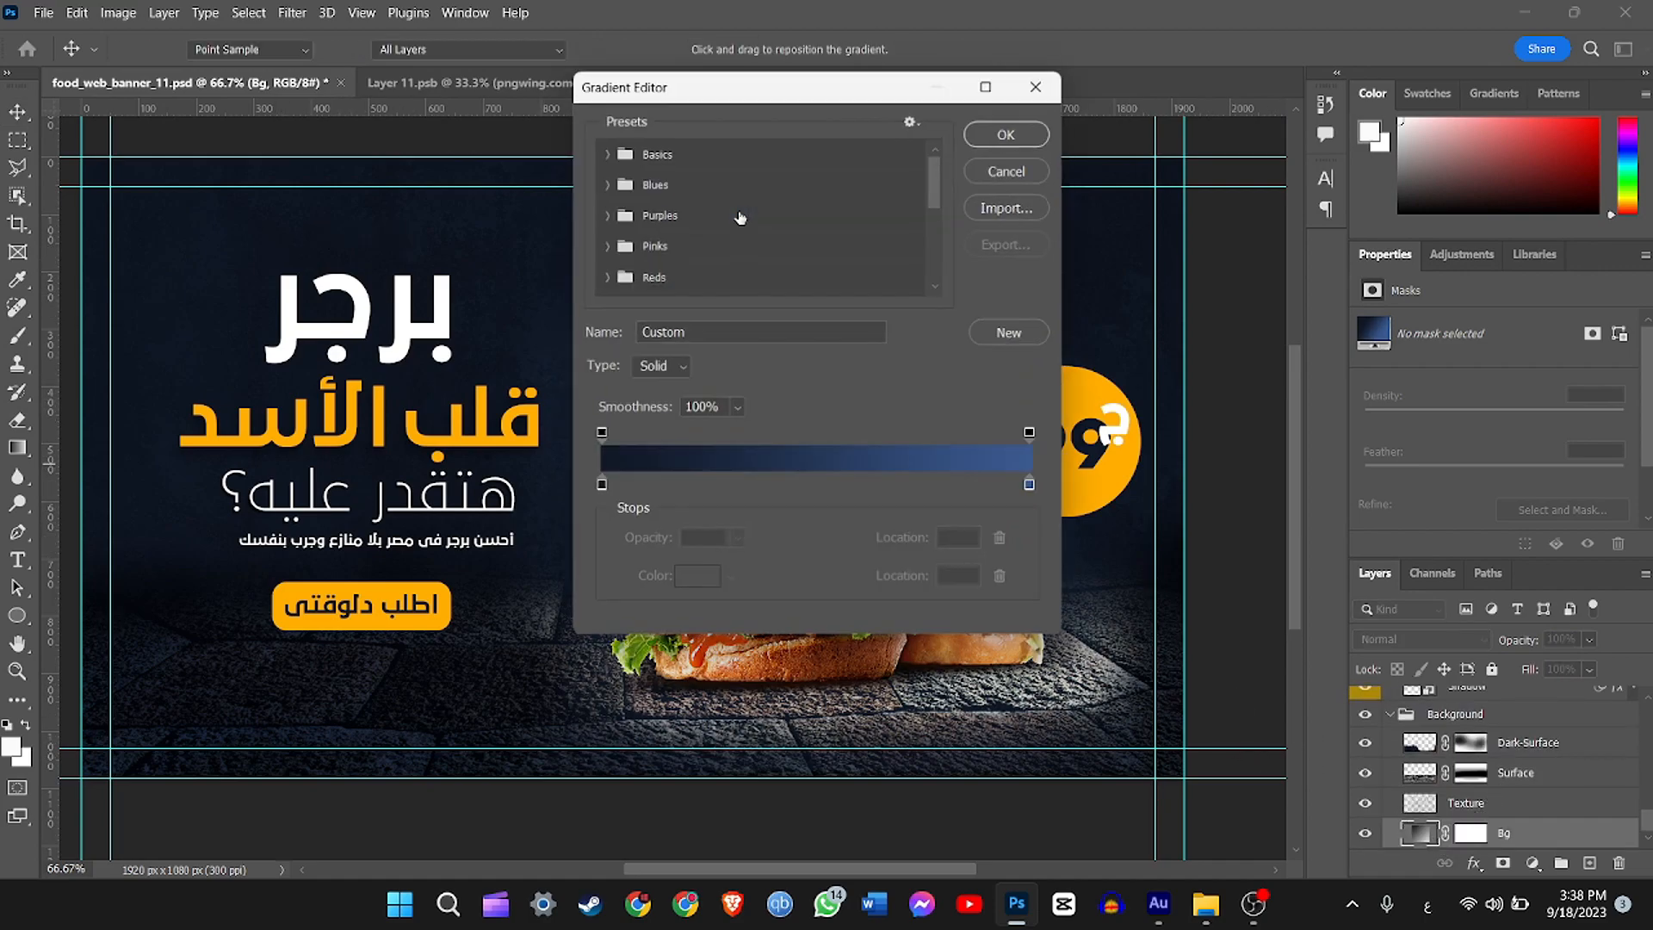
{"action": "left_click", "coordinate": [603, 182]}
{"action": "scroll", "coordinate": [652, 226], "scroll_direction": "down", "scroll_amount": 3}
{"action": "left_click", "coordinate": [608, 259]}
{"action": "scroll", "coordinate": [702, 254], "scroll_direction": "down", "scroll_amount": 1}
{"action": "left_click", "coordinate": [674, 245]}
{"action": "left_click_drag", "start_coordinate": [687, 84], "coordinate": [1088, 72]}
{"action": "scroll", "coordinate": [1095, 235], "scroll_direction": "down", "scroll_amount": 2}
{"action": "scroll", "coordinate": [1095, 234], "scroll_direction": "down", "scroll_amount": 3}
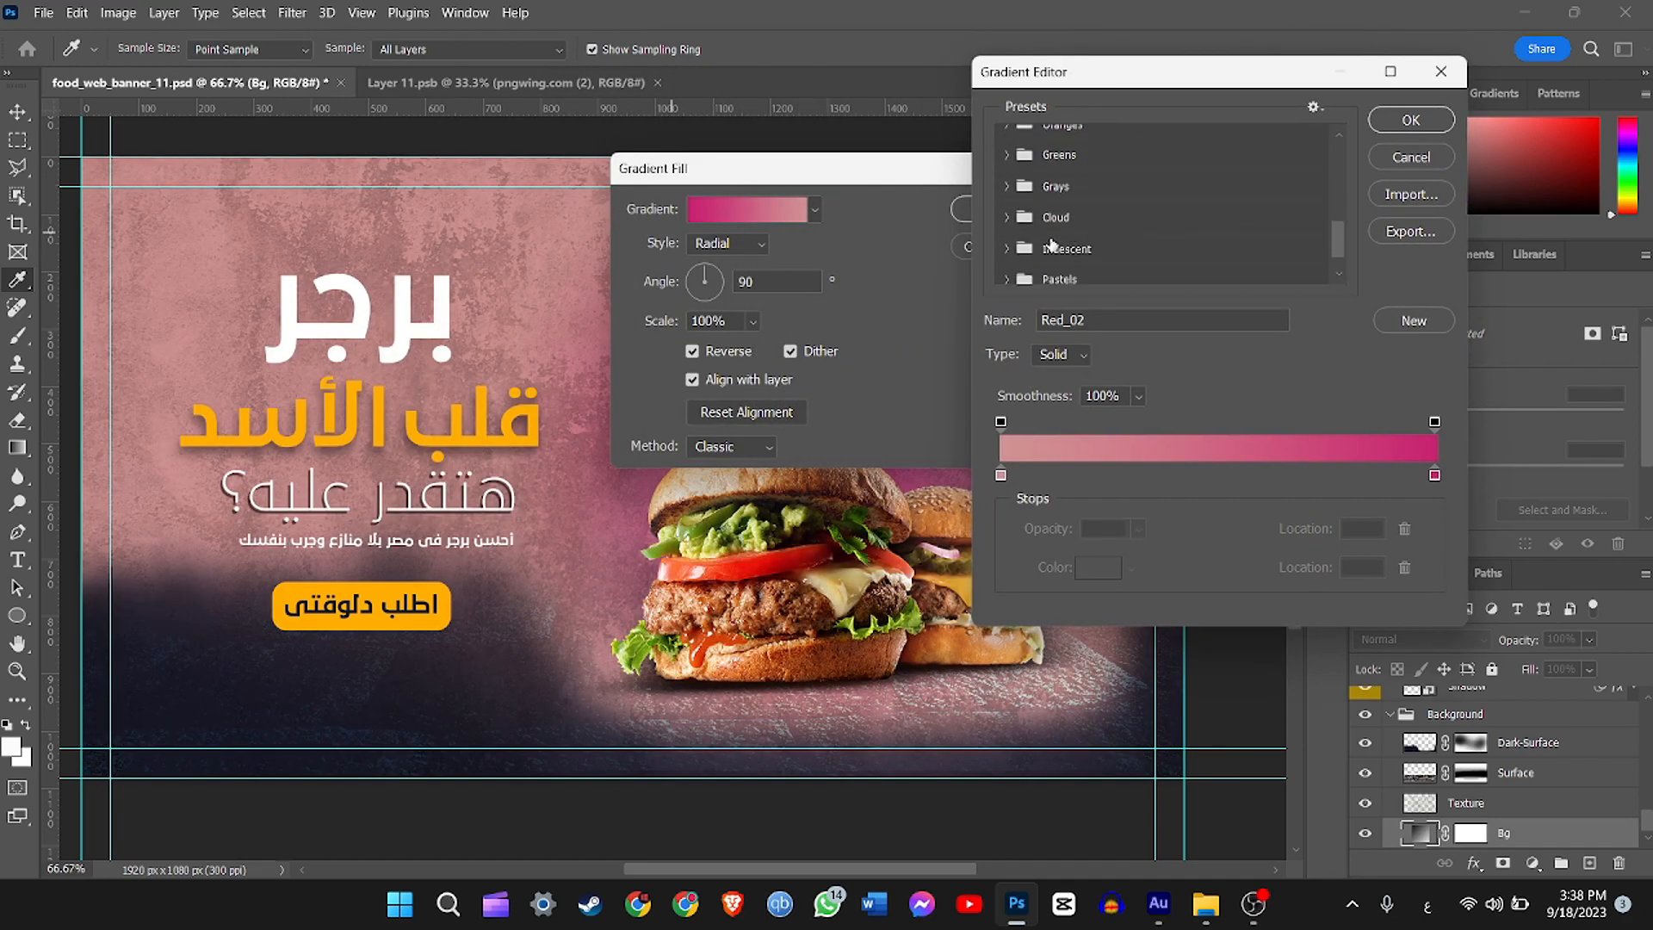
{"action": "left_click", "coordinate": [1006, 238]}
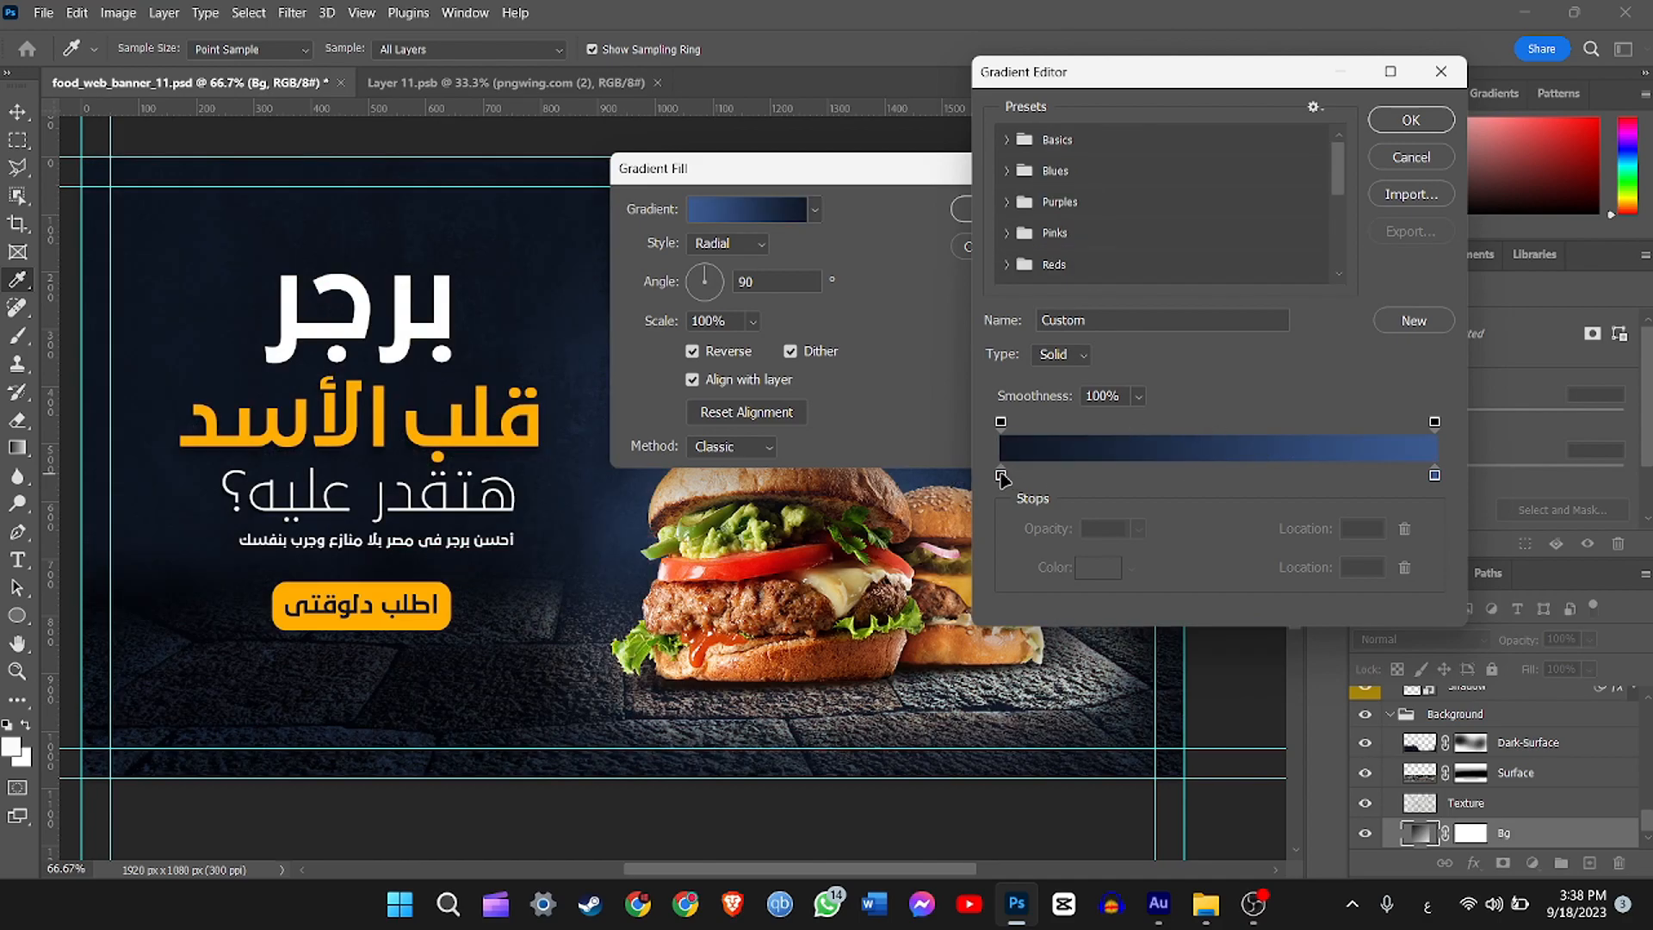
Step: Set the dark color stop of the Bg gradient to dark red 261010
{"action": "double_click", "coordinate": [1000, 476]}
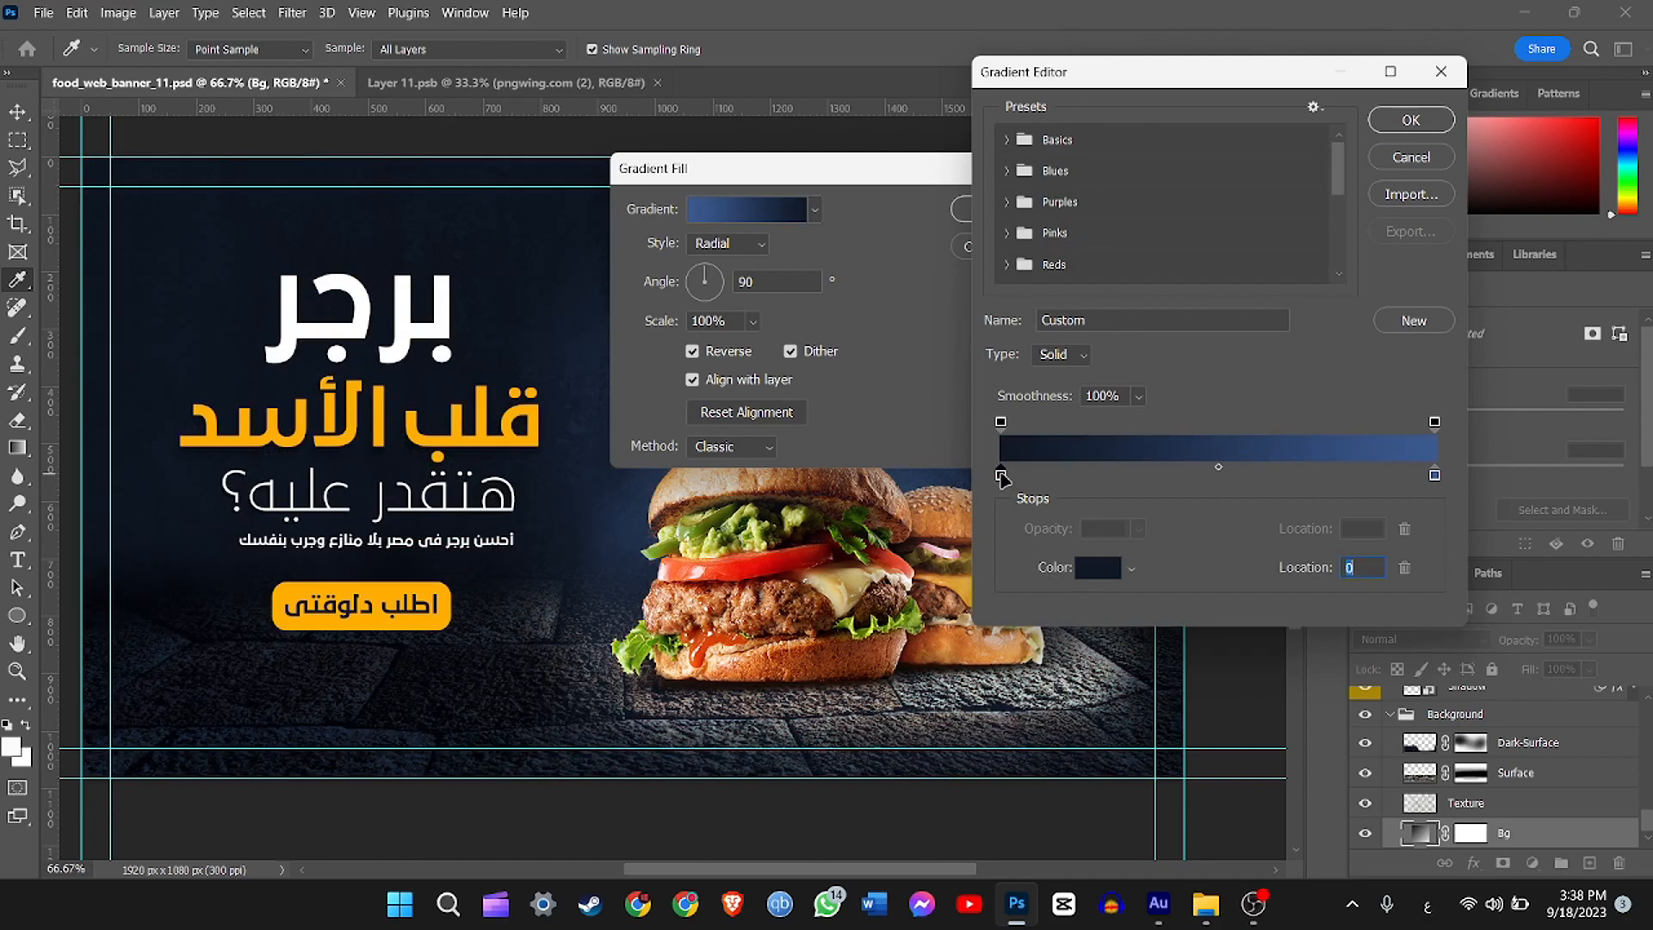
{"action": "left_click_drag", "start_coordinate": [1261, 286], "coordinate": [1261, 230]}
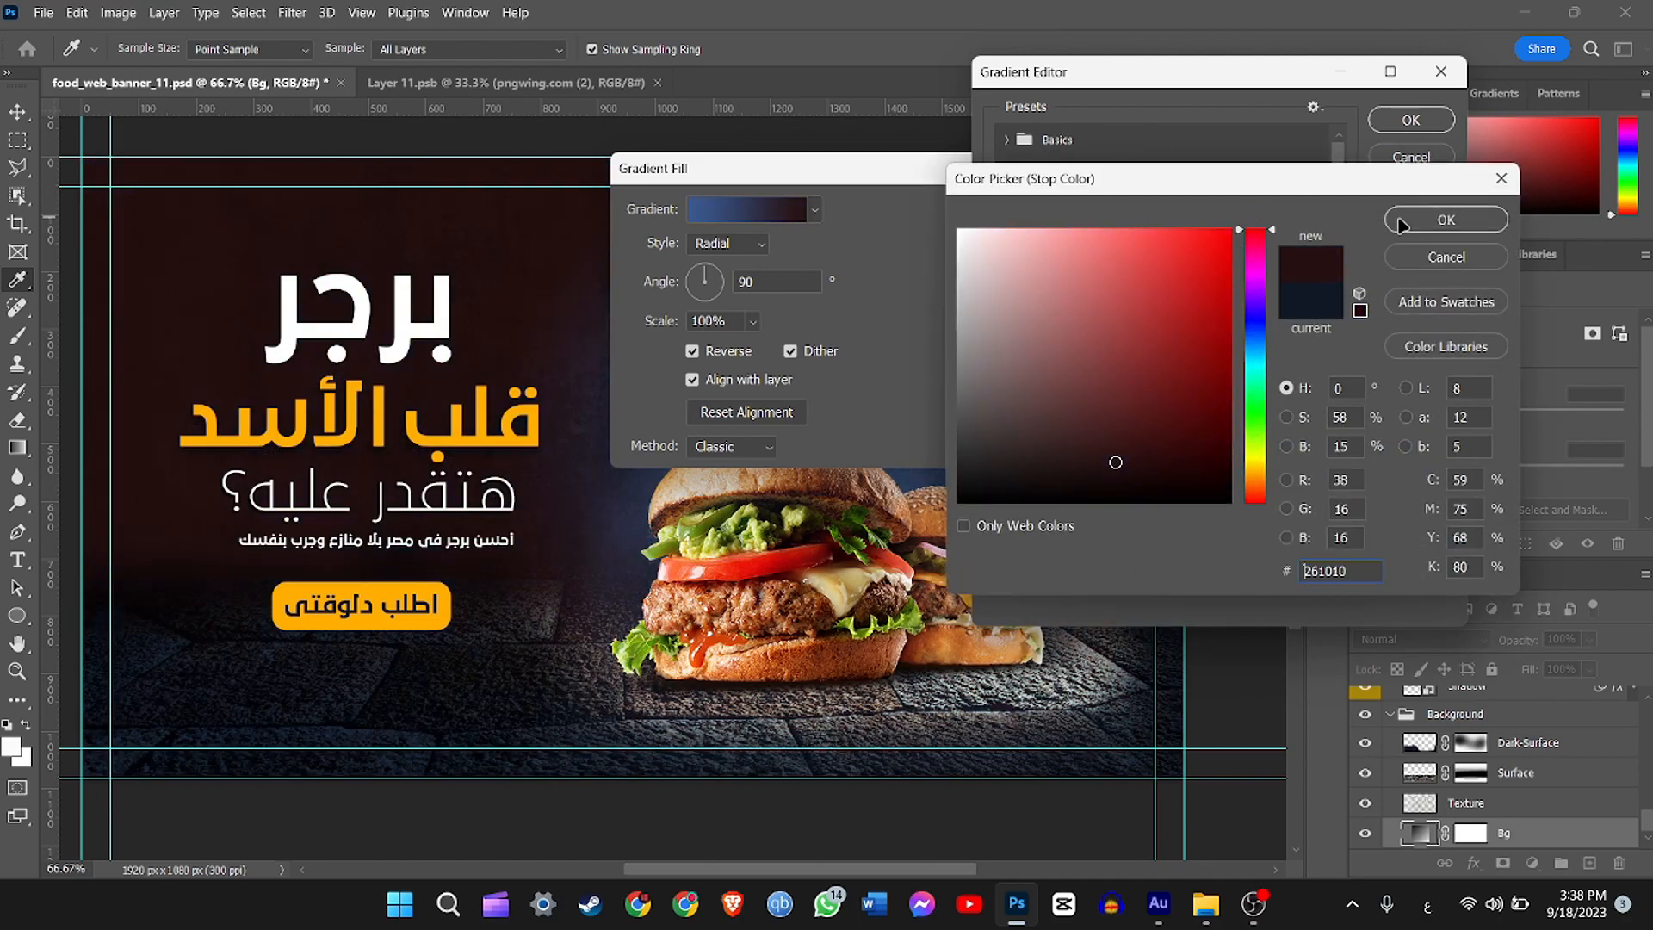
{"action": "left_click", "coordinate": [1446, 220]}
Step: Set the light blue color stop of the Bg gradient to pure red ff0000
{"action": "double_click", "coordinate": [1434, 475]}
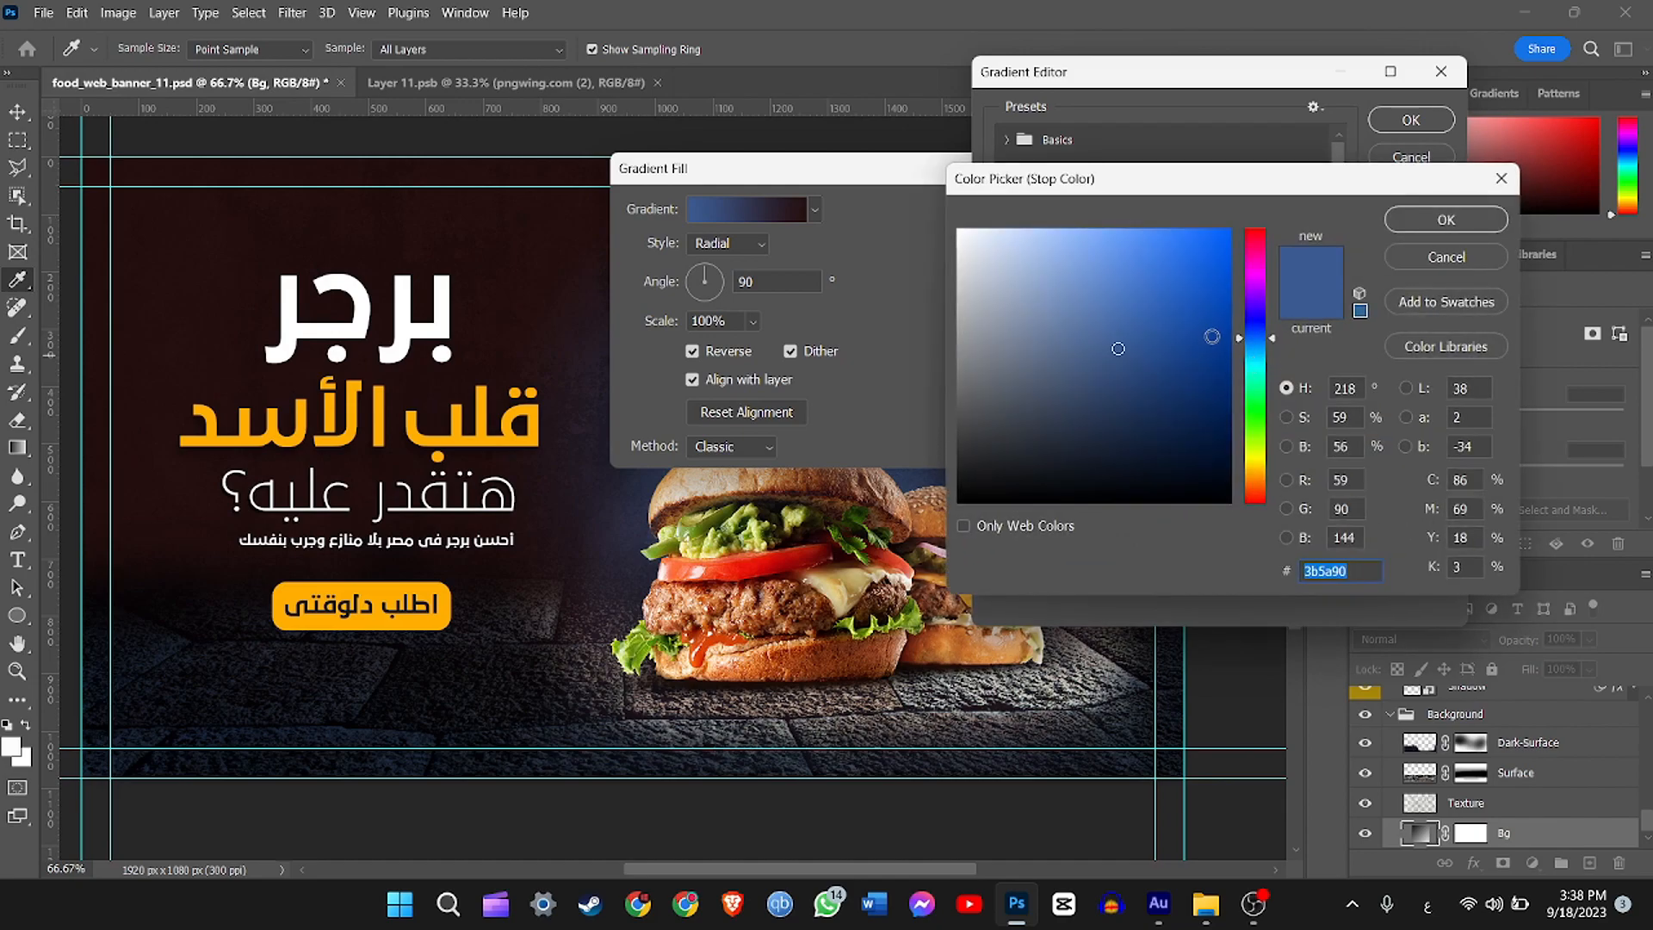
{"action": "left_click", "coordinate": [1255, 230]}
{"action": "left_click", "coordinate": [1220, 269]}
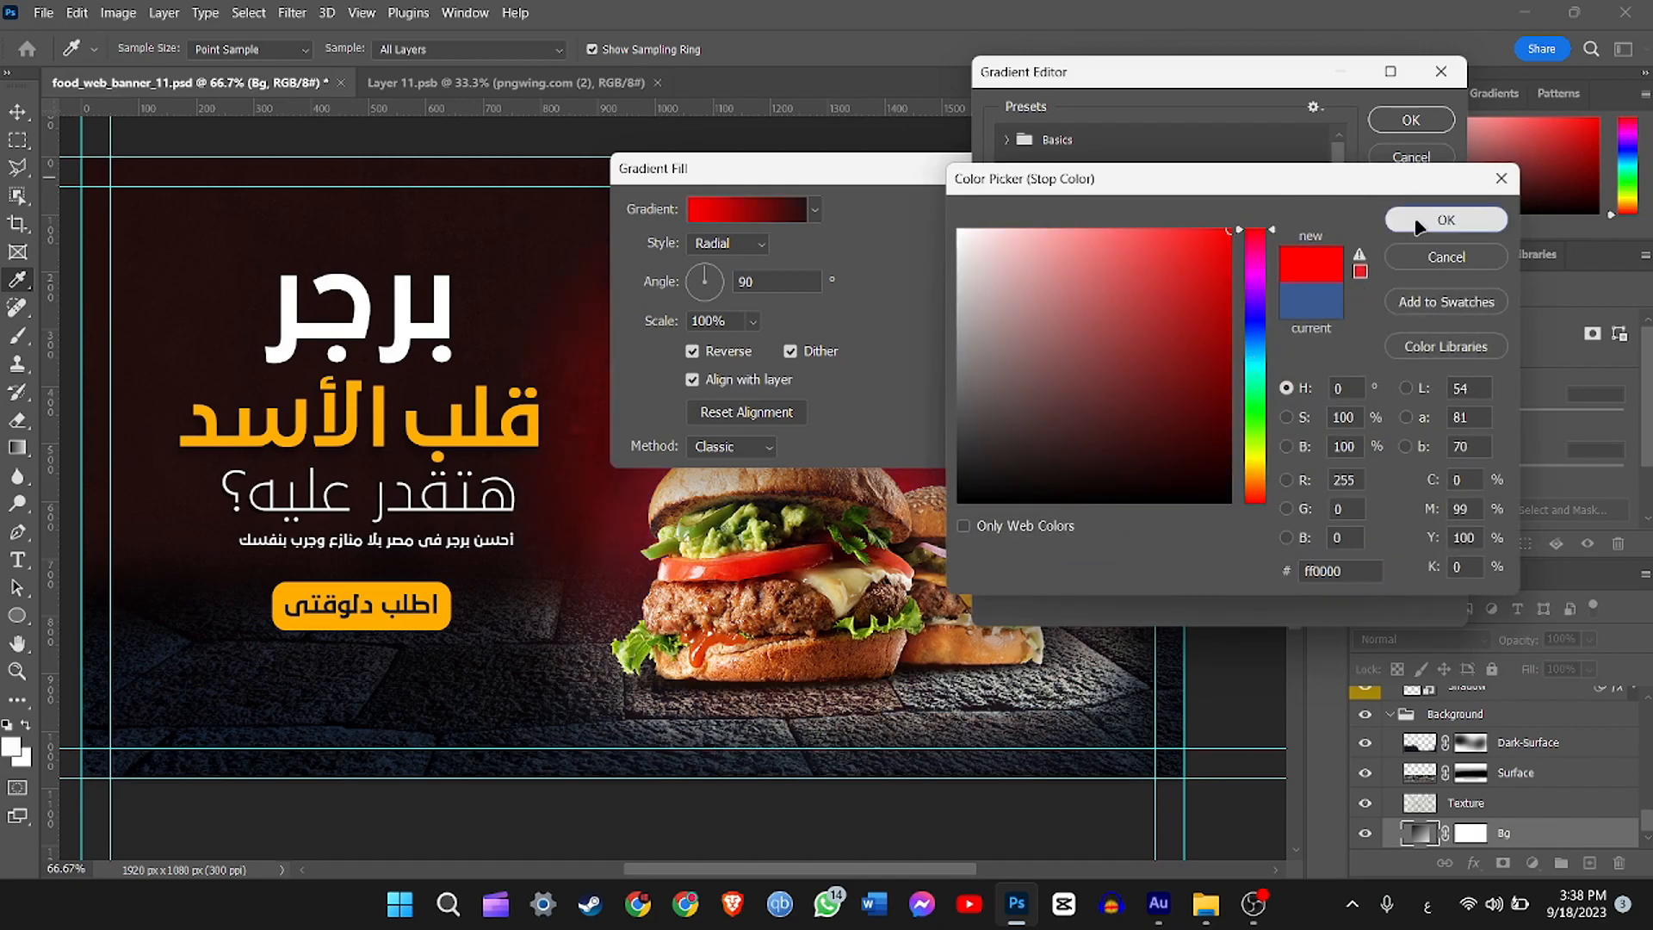
{"action": "left_click", "coordinate": [1446, 220]}
{"action": "left_click", "coordinate": [1411, 120]}
{"action": "left_click_drag", "start_coordinate": [896, 170], "coordinate": [1524, 201]}
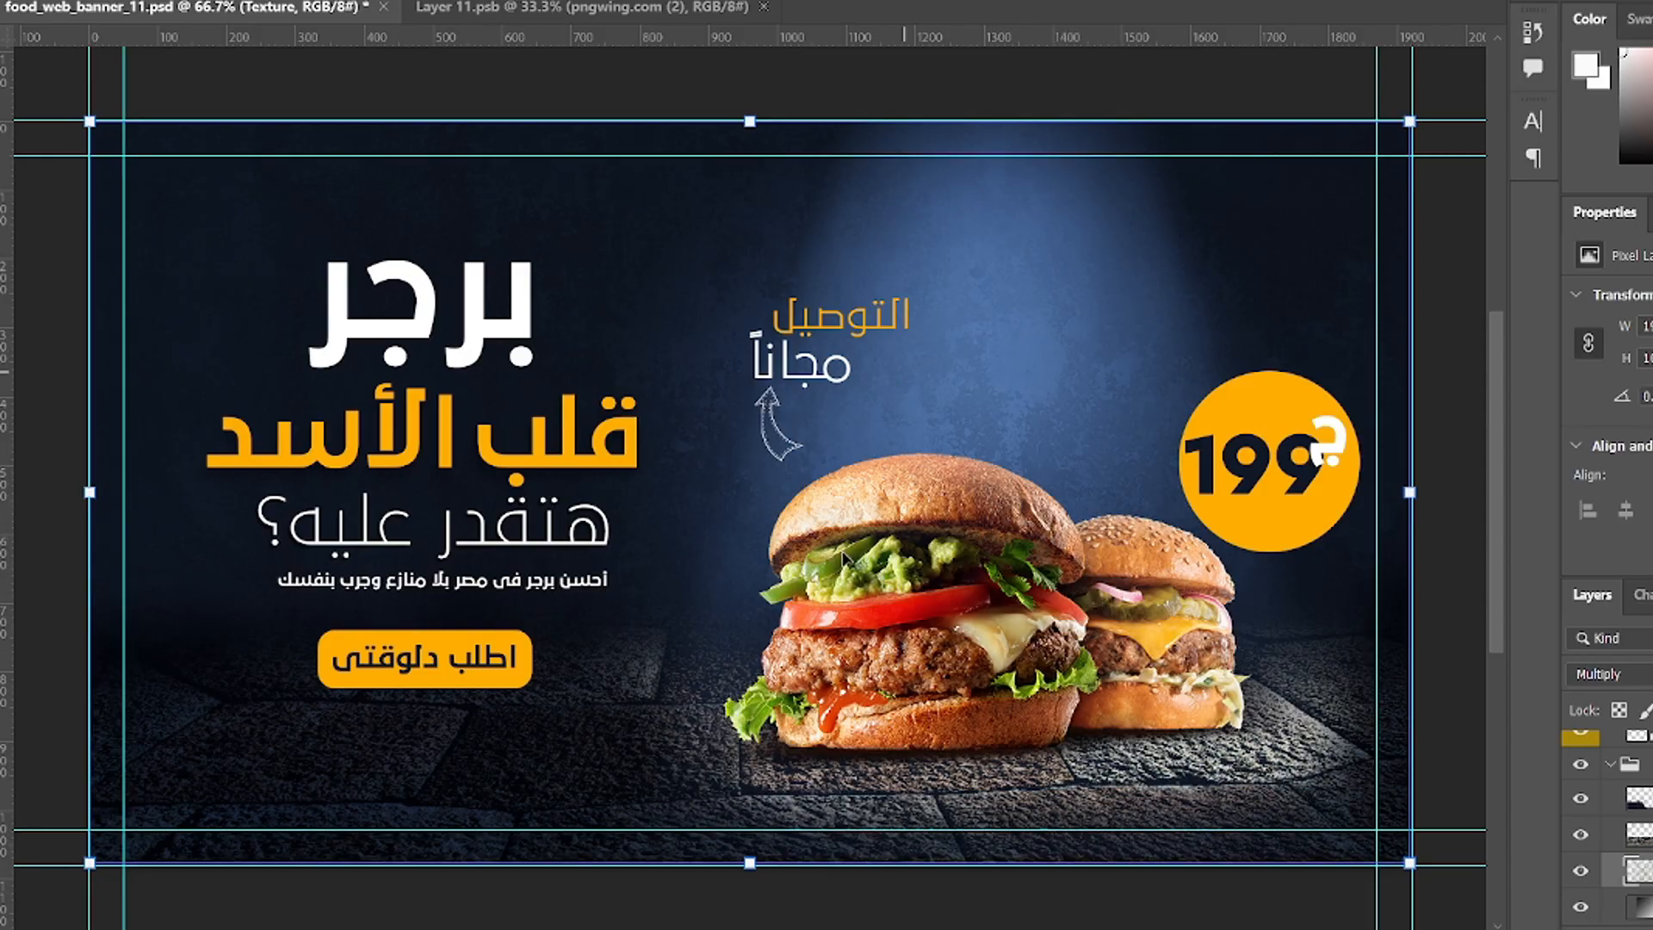
Step: Enlarge the burger image together with its shadow and reposition it on the stone surface
{"action": "left_click", "coordinate": [966, 517], "text": "ctrl"}
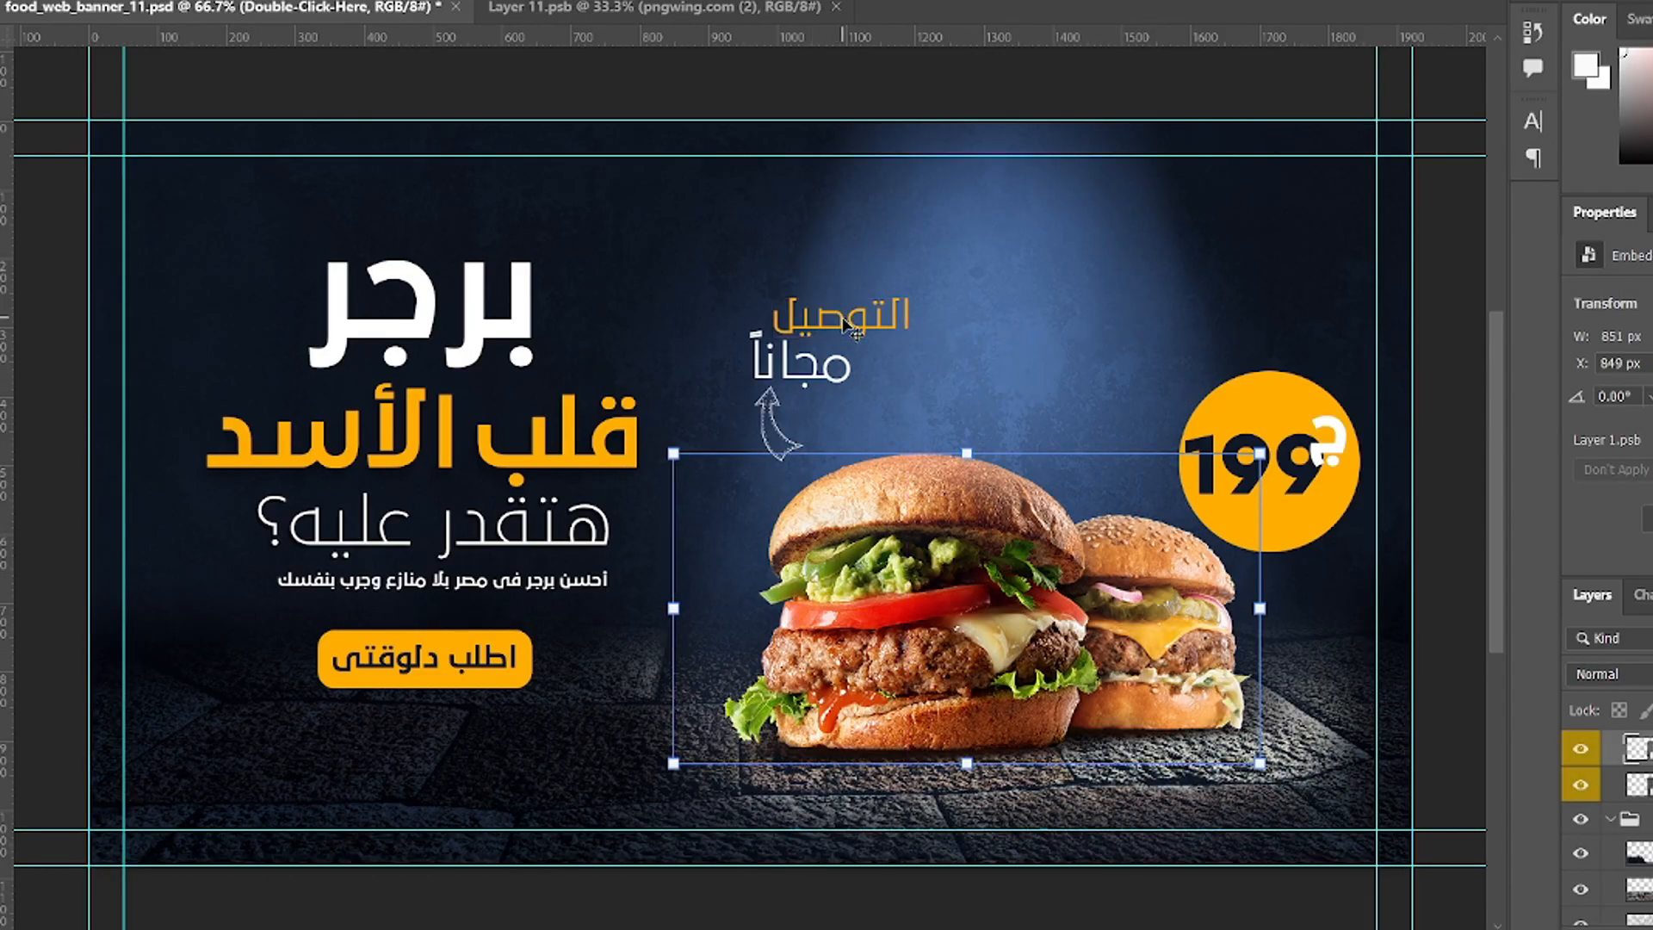
{"action": "key", "text": "alt+shift+["}
{"action": "left_click_drag", "start_coordinate": [668, 453], "coordinate": [581, 406]}
{"action": "left_click_drag", "start_coordinate": [834, 541], "coordinate": [895, 559]}
{"action": "key", "text": "ctrl+t"}
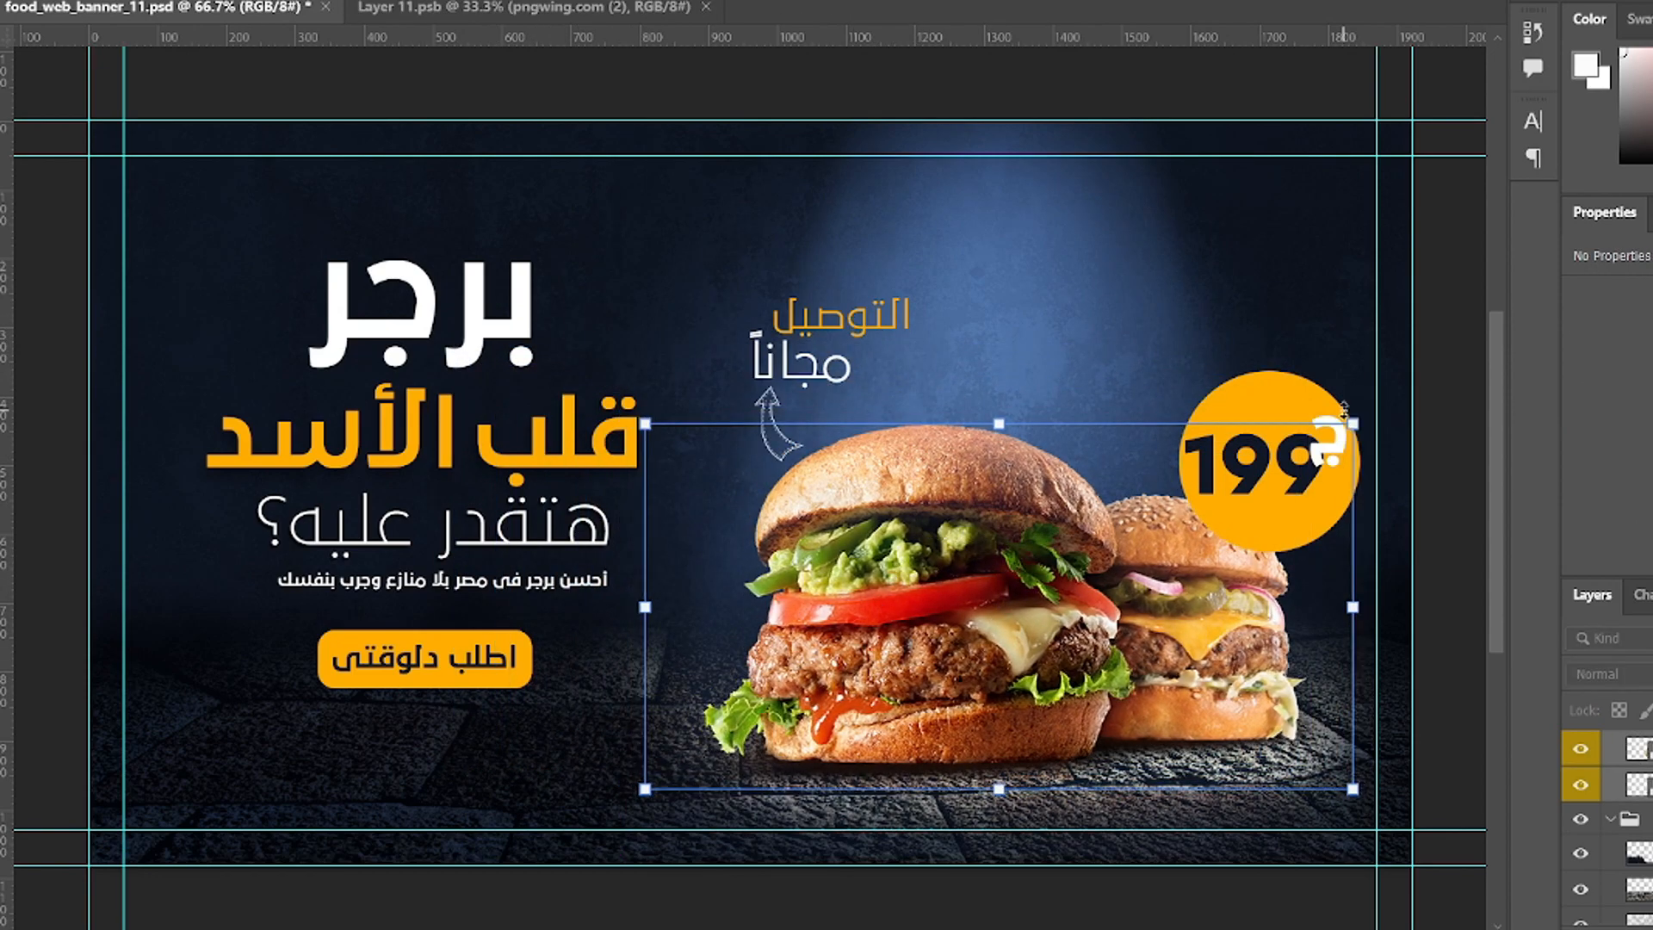
{"action": "scroll", "coordinate": [1463, 361], "scroll_direction": "down", "scroll_amount": 2}
{"action": "key", "text": "Return"}
Step: Move the yellow price badge with its 199 ج text slightly up above the smaller burger
{"action": "left_click", "coordinate": [1266, 344], "text": "ctrl"}
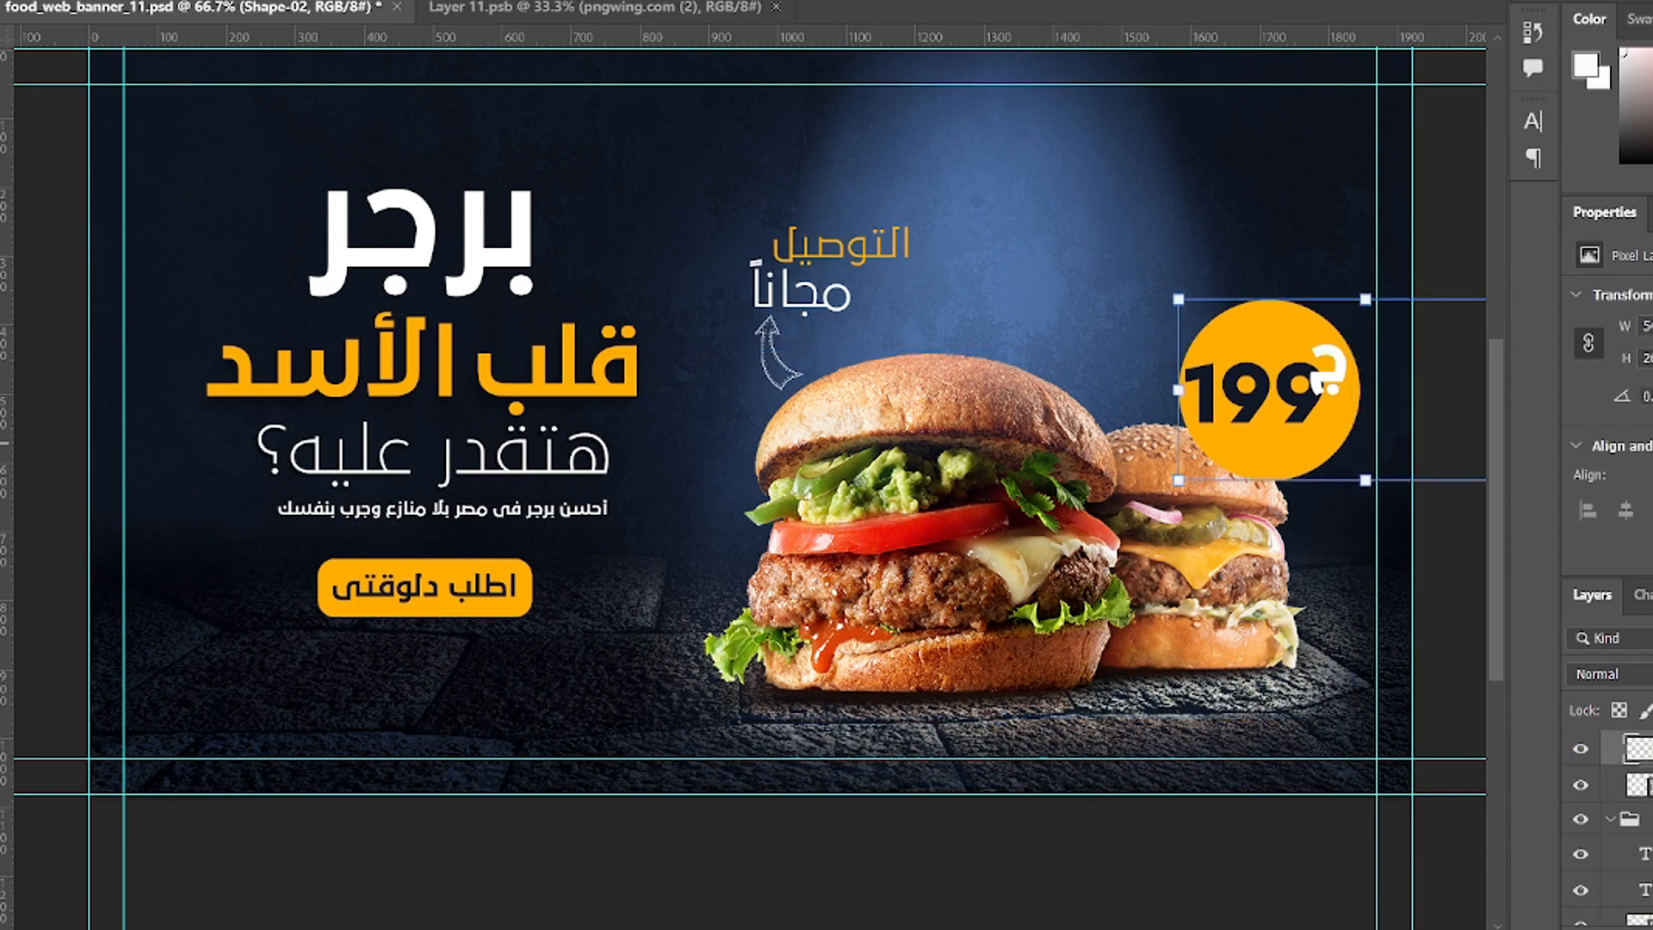
{"action": "scroll", "coordinate": [1265, 362], "scroll_direction": "up", "scroll_amount": 1}
{"action": "left_click", "coordinate": [1248, 435], "text": "ctrl+shift"}
{"action": "left_click_drag", "start_coordinate": [1280, 500], "coordinate": [1280, 464]}
Step: Select the التوصيل and مجاناً texts with the arrow and move them slightly up from the burger
{"action": "left_click", "coordinate": [870, 293], "text": "ctrl"}
{"action": "left_click", "coordinate": [818, 337], "text": "ctrl+shift"}
{"action": "left_click", "coordinate": [779, 405], "text": "ctrl+shift"}
{"action": "left_click", "coordinate": [895, 323], "text": "ctrl"}
{"action": "left_click", "coordinate": [1640, 799]}
{"action": "left_click", "coordinate": [1640, 871], "text": "shift"}
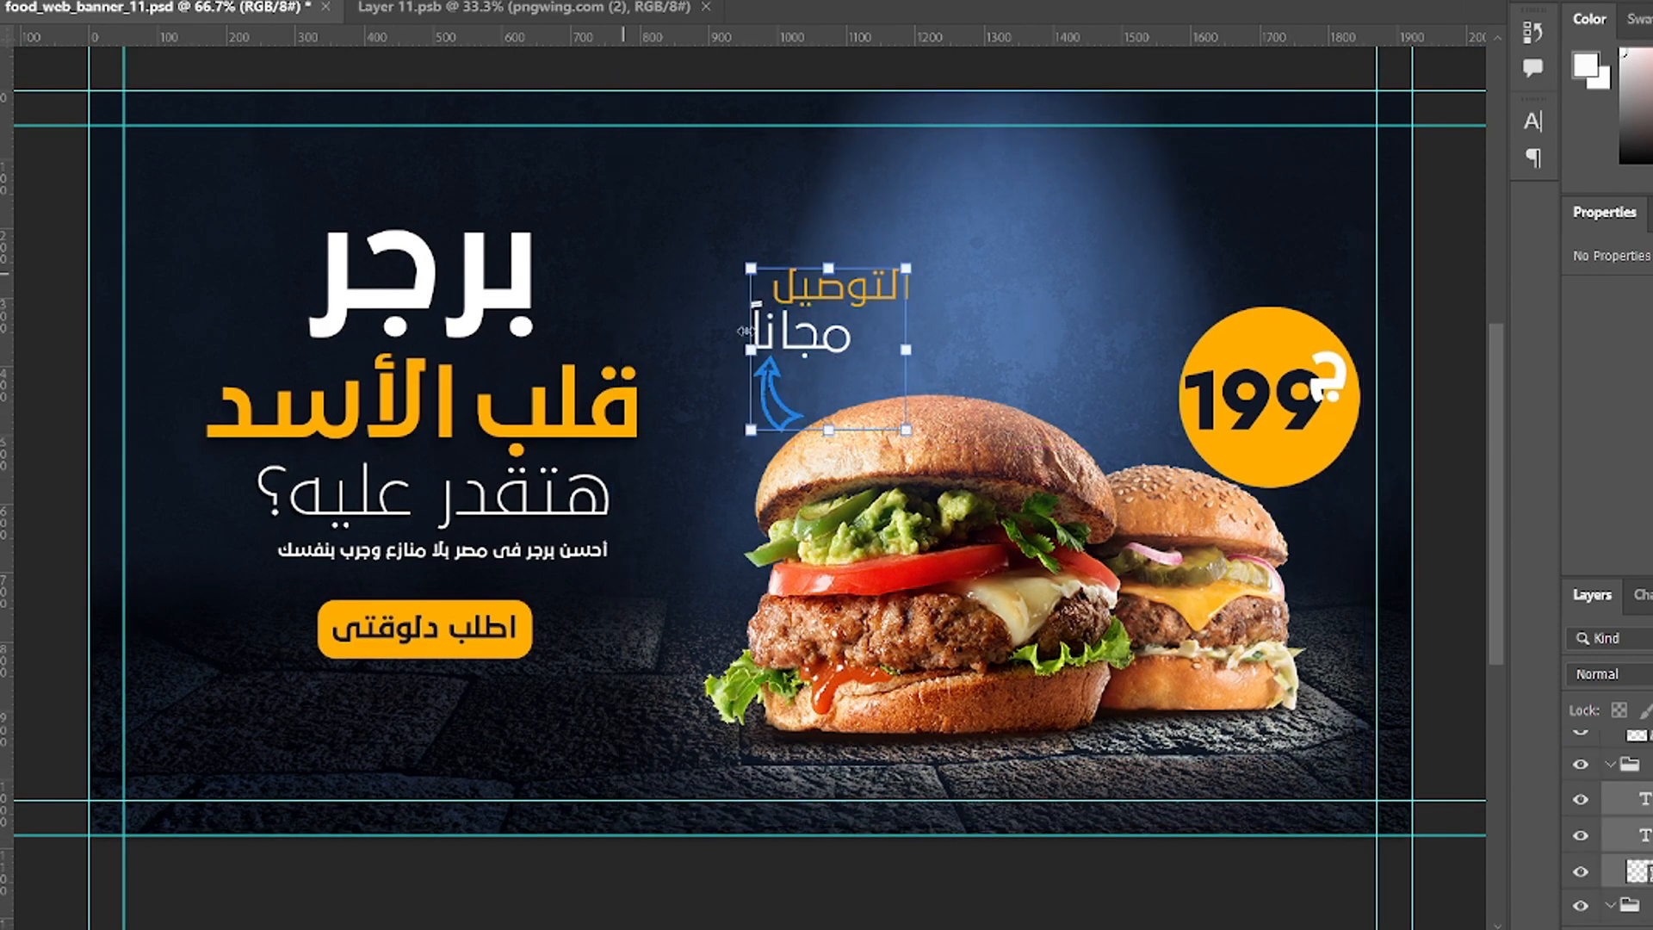
{"action": "left_click_drag", "start_coordinate": [818, 370], "coordinate": [818, 360]}
{"action": "key", "text": "z"}
{"action": "scroll", "coordinate": [1098, 426], "scroll_direction": "down", "scroll_amount": 1}
{"action": "scroll", "coordinate": [1141, 499], "scroll_direction": "up", "scroll_amount": 1}
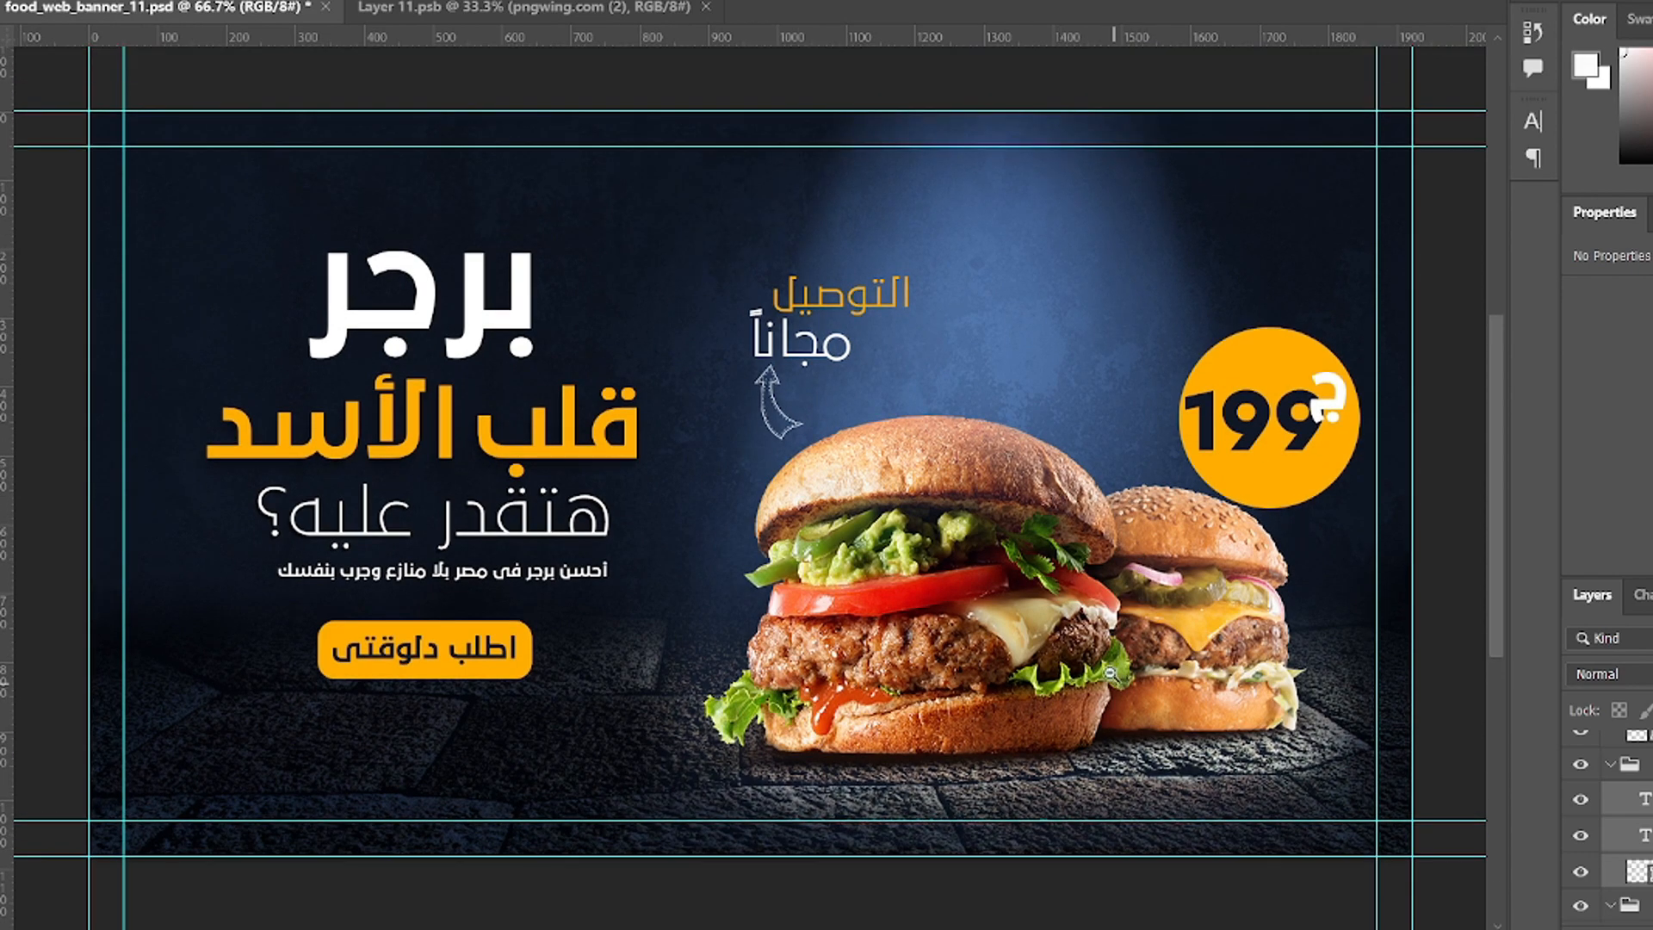